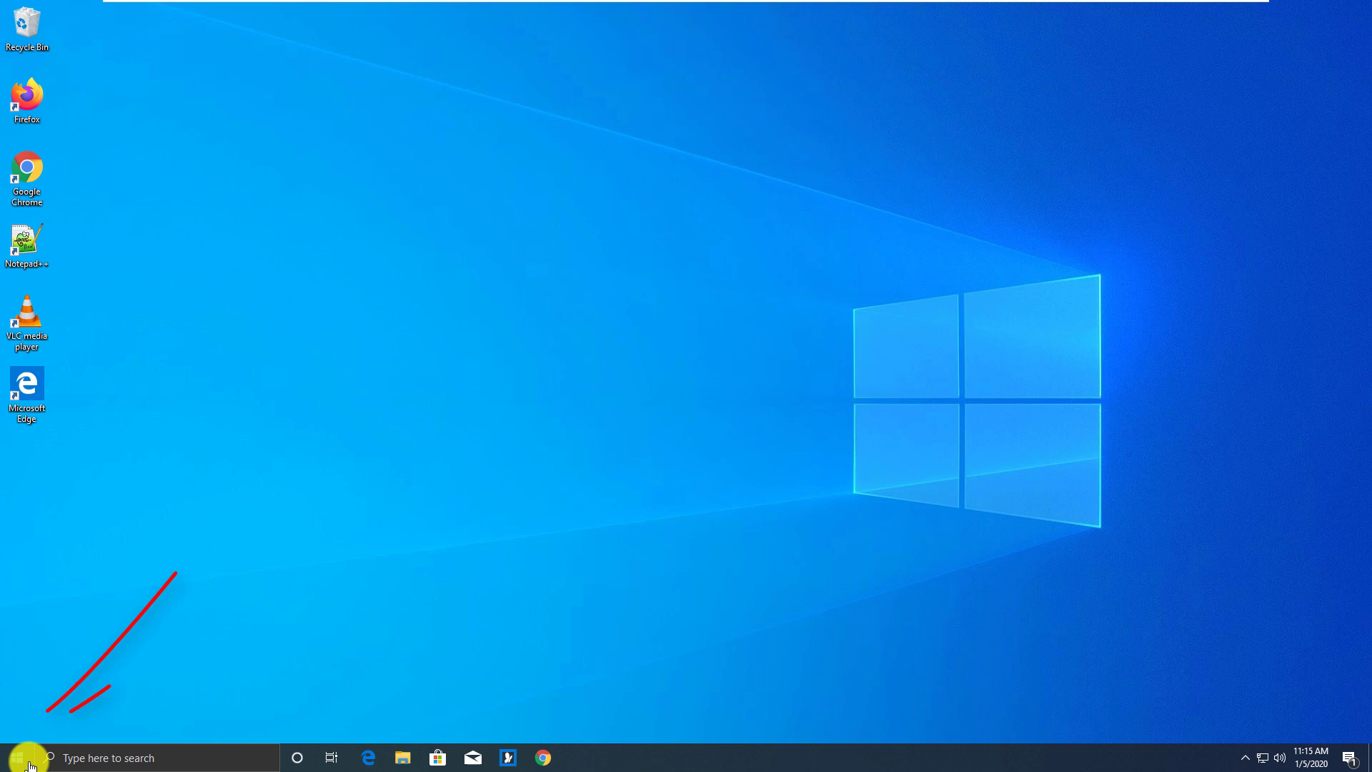
- Open Settings, search for 'windows sear', and open the Windows Search settings page
{"action": "left_click", "coordinate": [17, 757]}
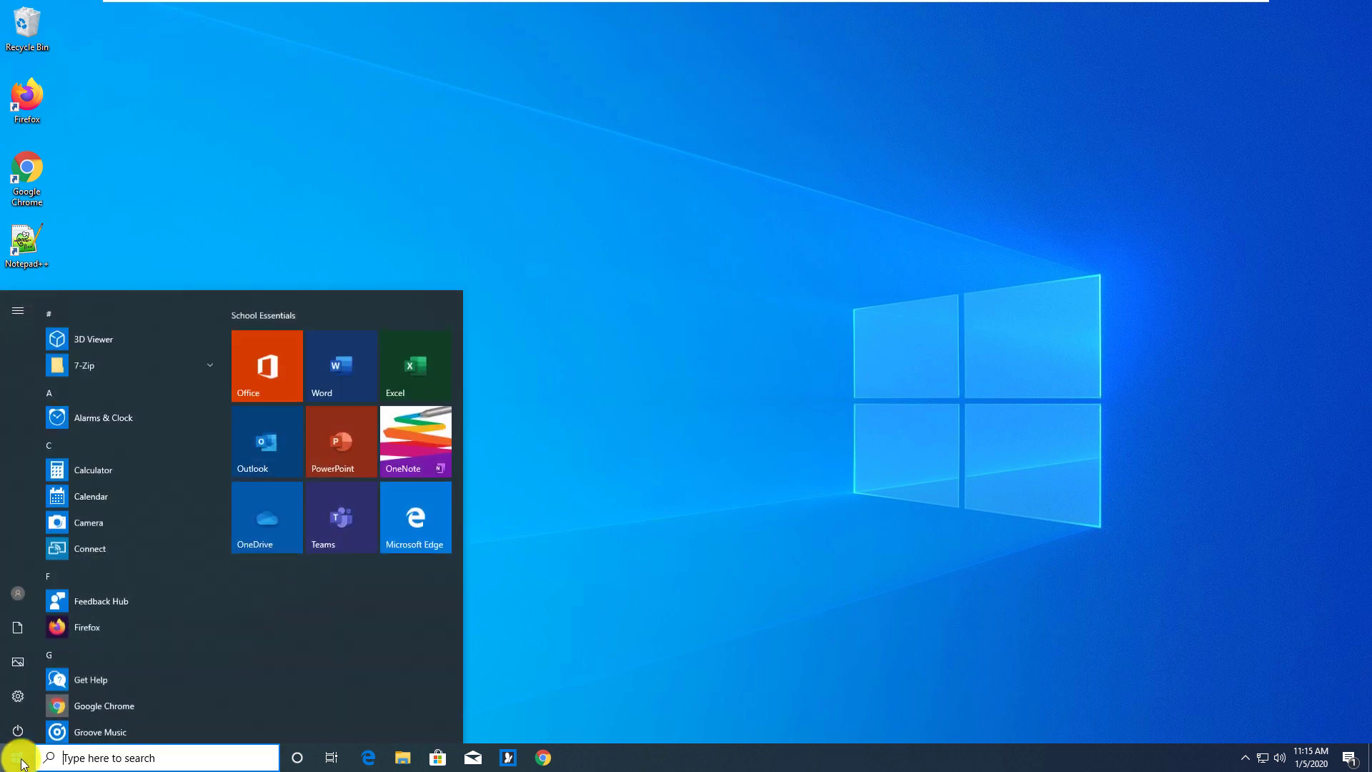
{"action": "left_click", "coordinate": [18, 692]}
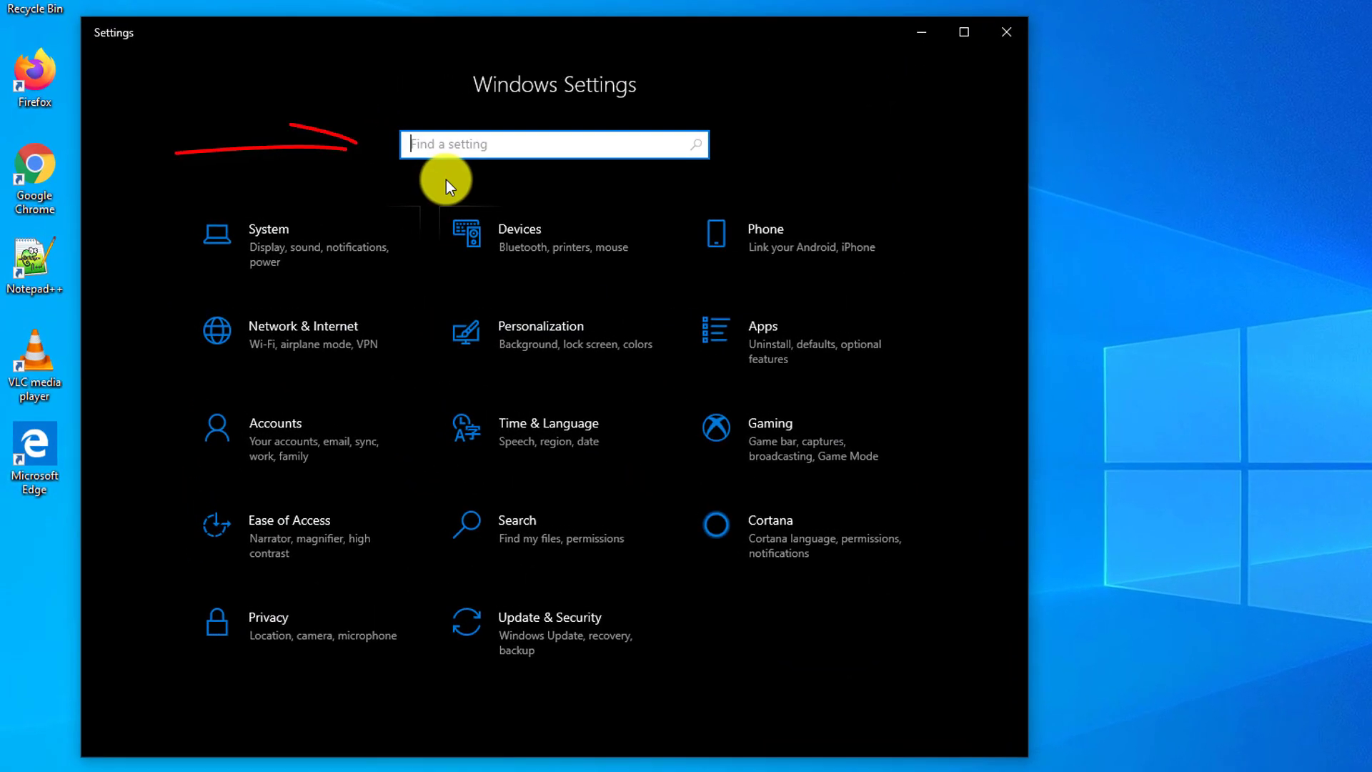
{"action": "type", "text": "windows ea"}
{"action": "key", "text": "BackSpace"}
{"action": "key", "text": "BackSpace"}
{"action": "type", "text": "s"}
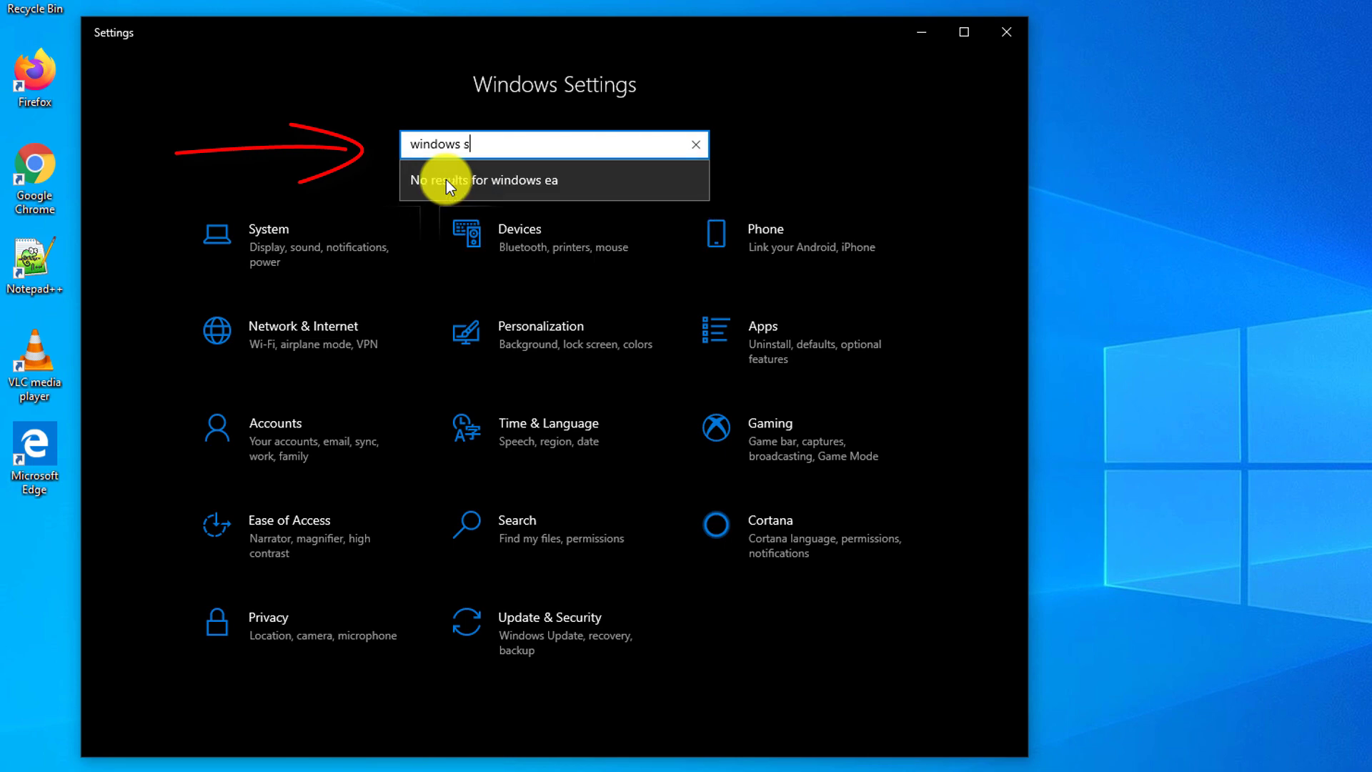
{"action": "type", "text": "ear"}
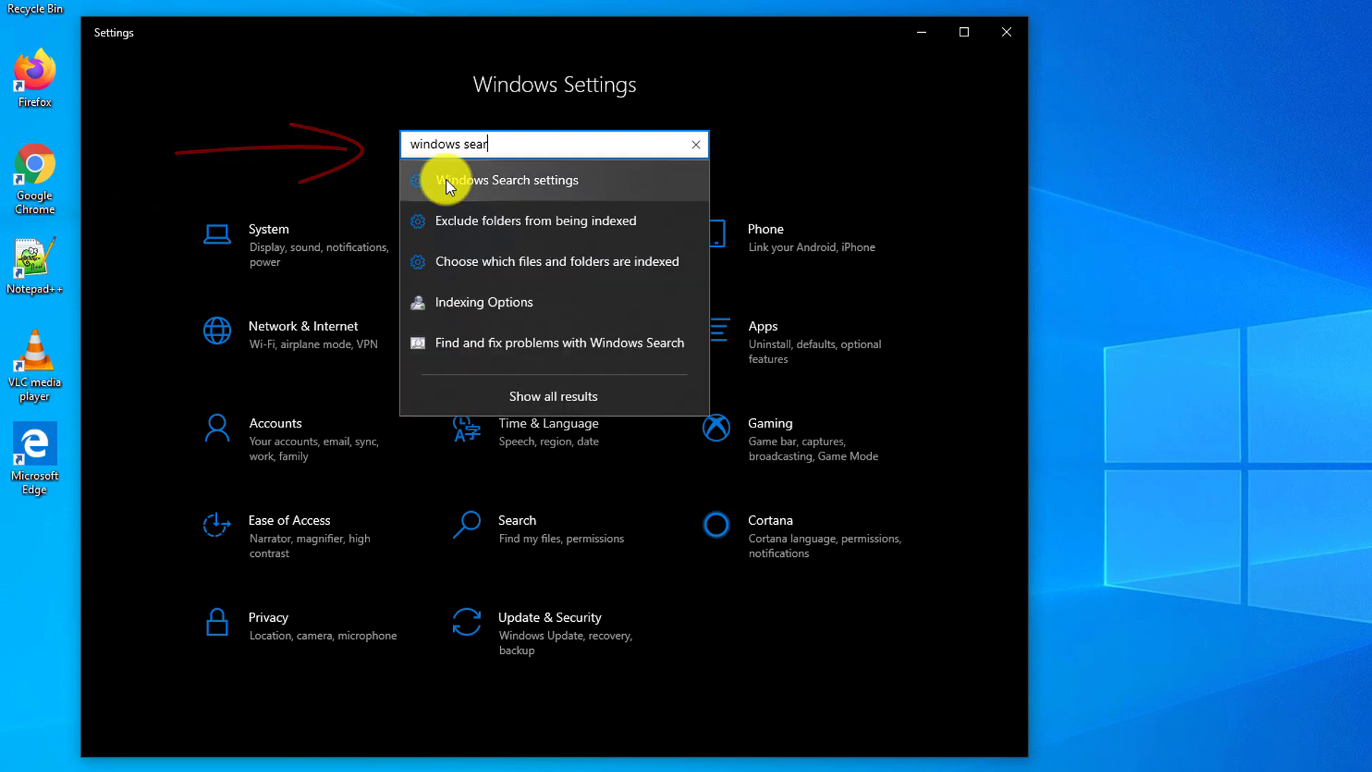
{"action": "left_click", "coordinate": [445, 180]}
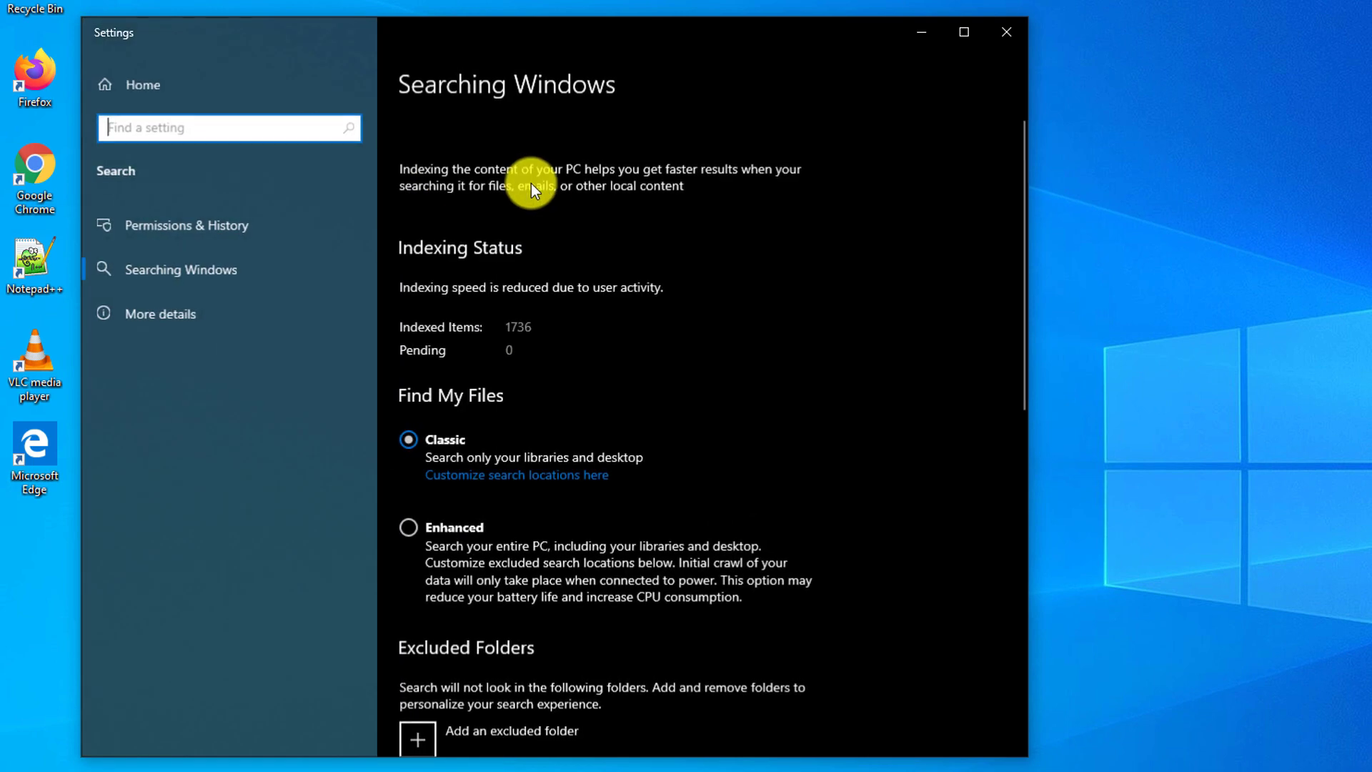
- Open Indexing Options' location list and browse the Local Disk (C:) and Users folders
{"action": "left_click", "coordinate": [561, 481]}
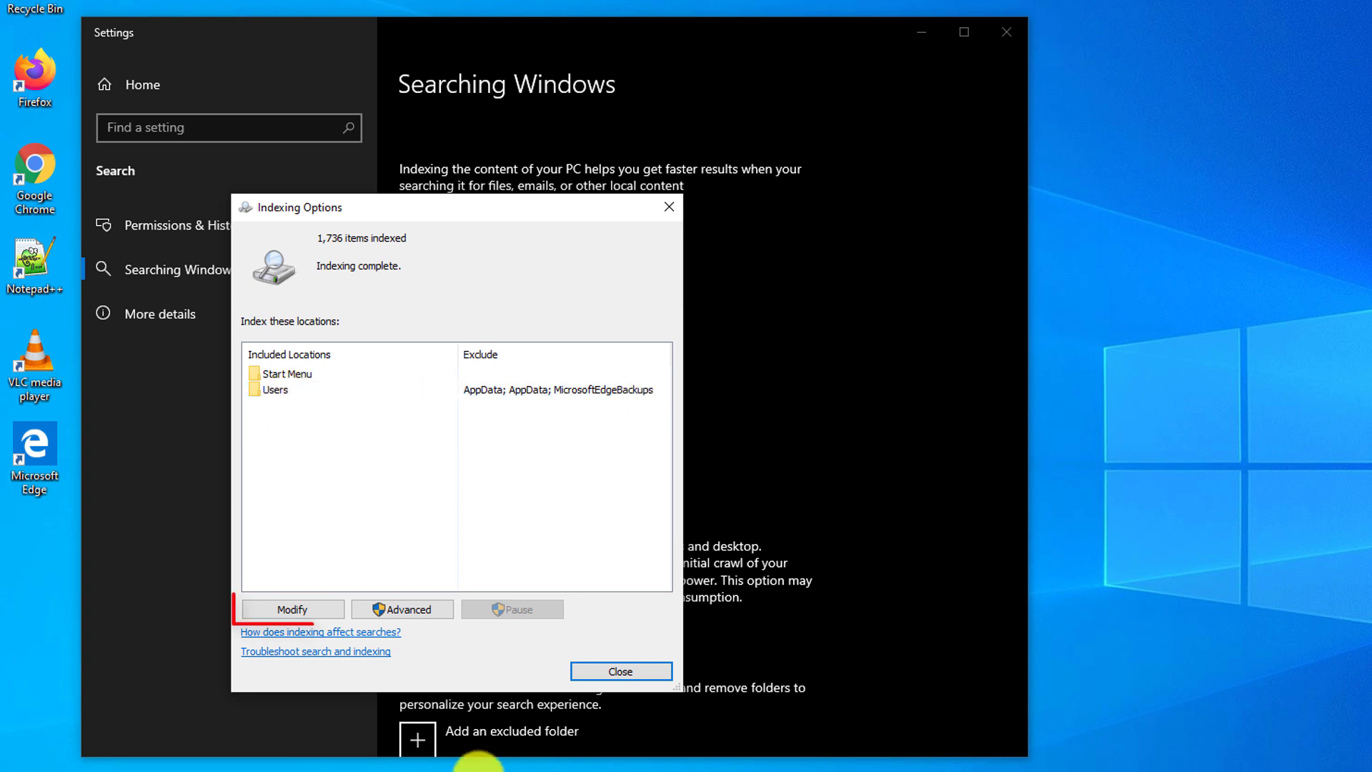
{"action": "left_click", "coordinate": [303, 610]}
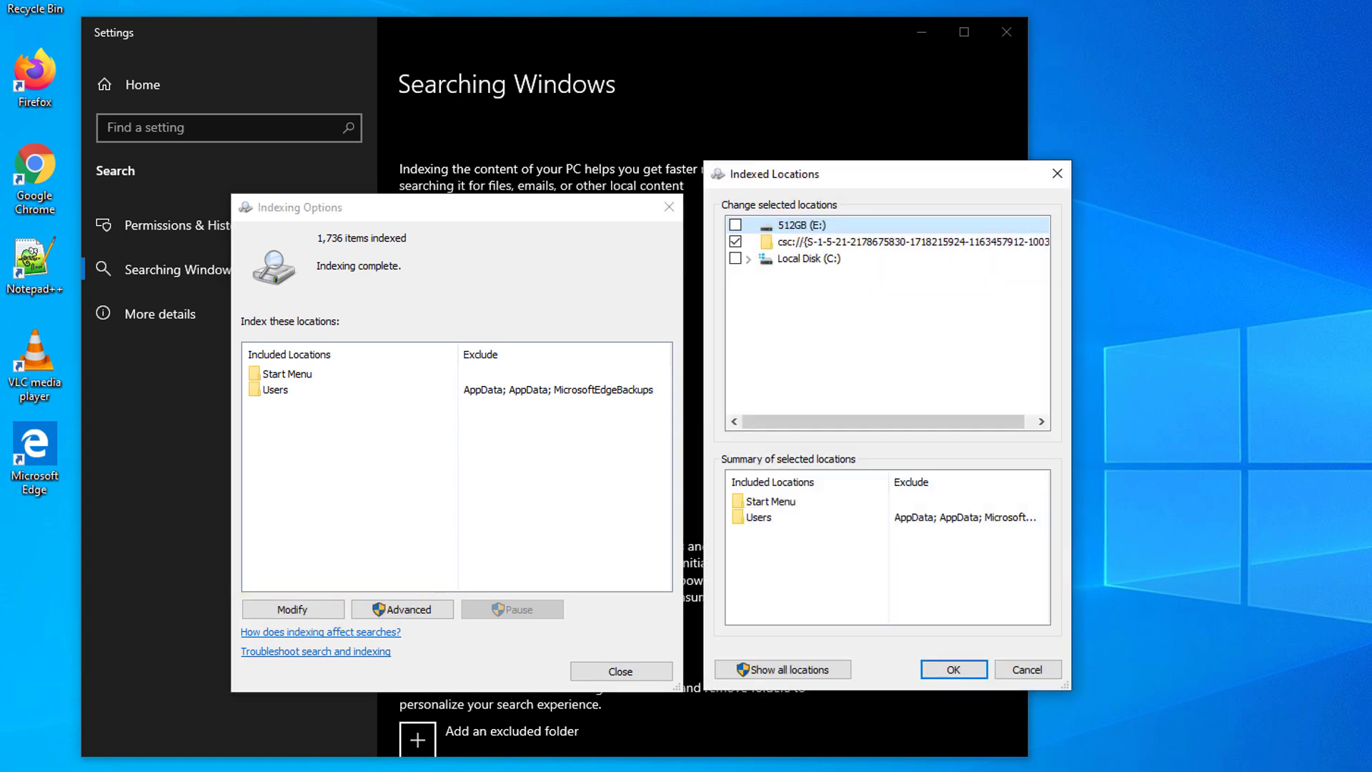
{"action": "left_click", "coordinate": [748, 258]}
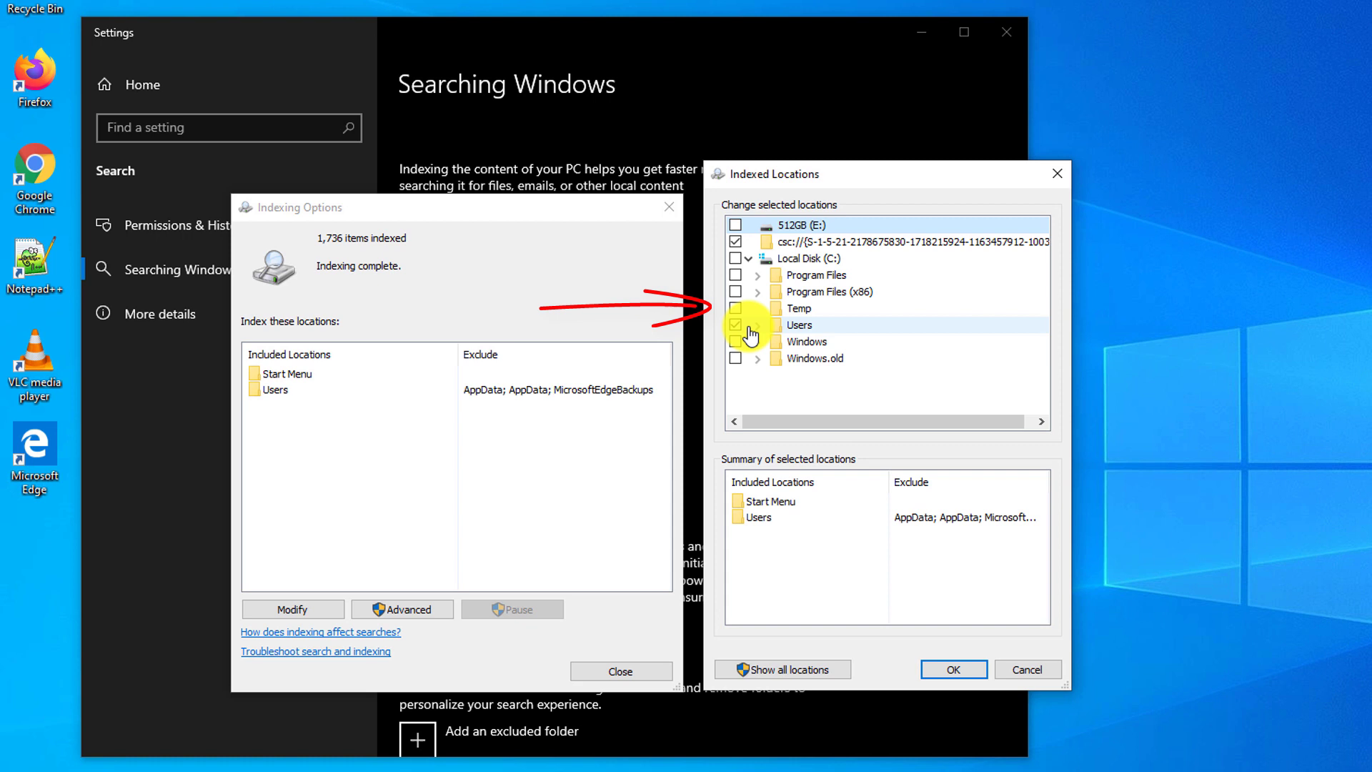
{"action": "left_click", "coordinate": [758, 325]}
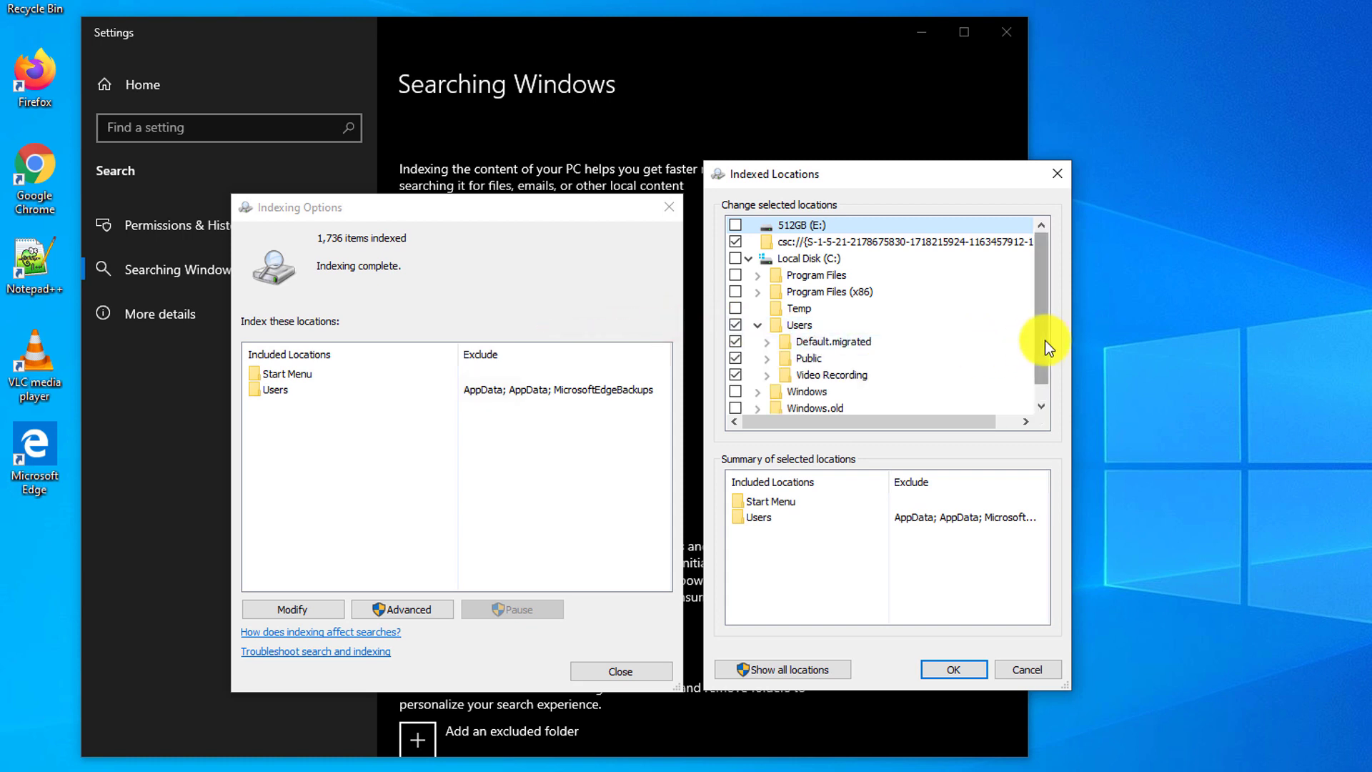
{"action": "scroll", "coordinate": [971, 357], "scroll_direction": "down", "scroll_amount": 1}
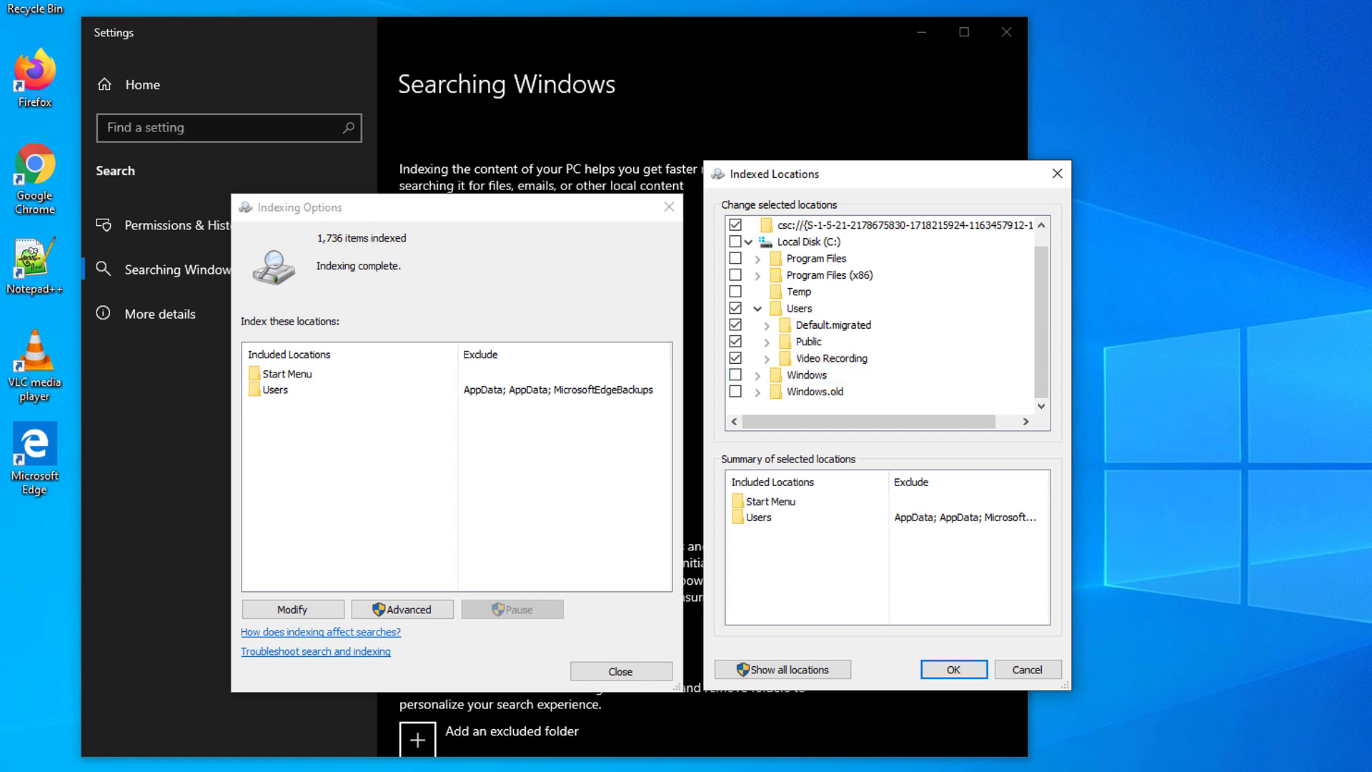
{"action": "left_click", "coordinate": [748, 242]}
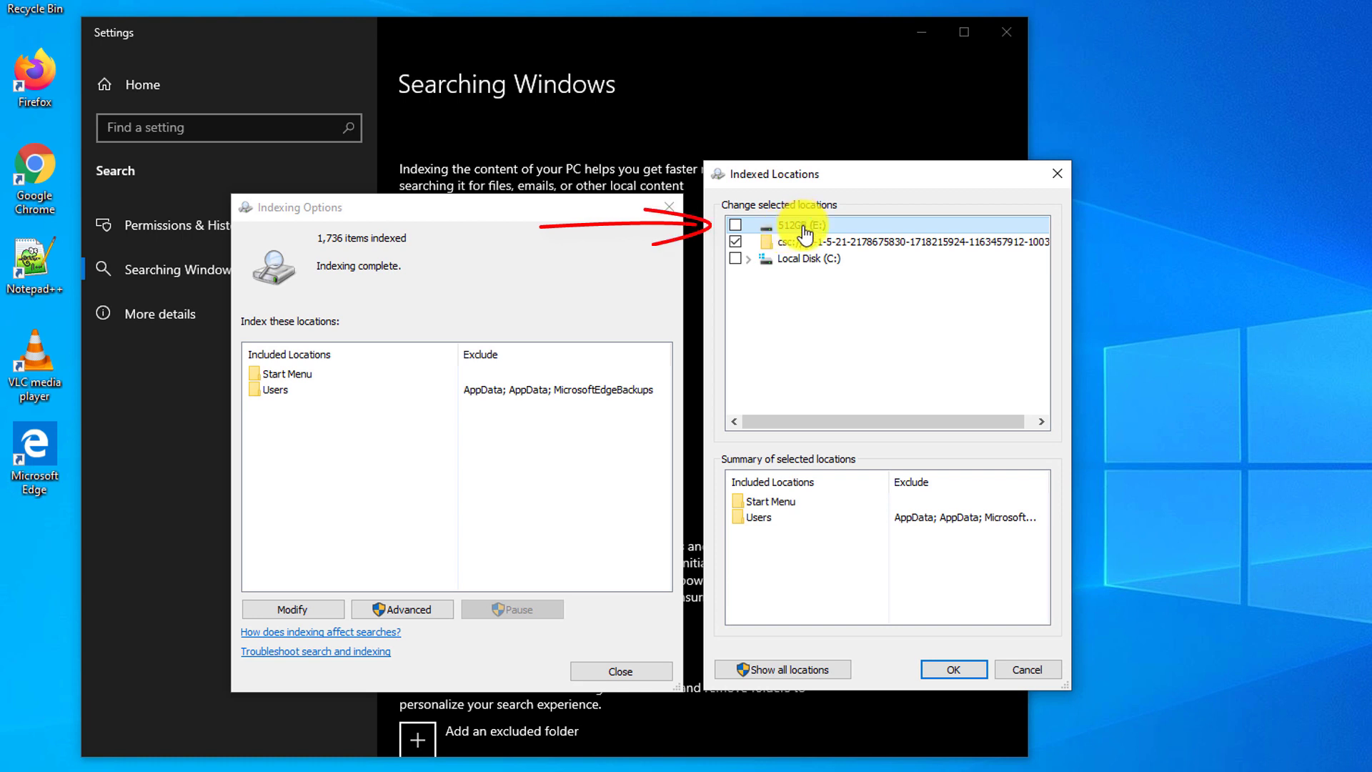
- Index 512GB (E:), Temp, Program Files (x86), Program Files, Windows and Windows.old, then confirm
{"action": "left_click", "coordinate": [735, 224]}
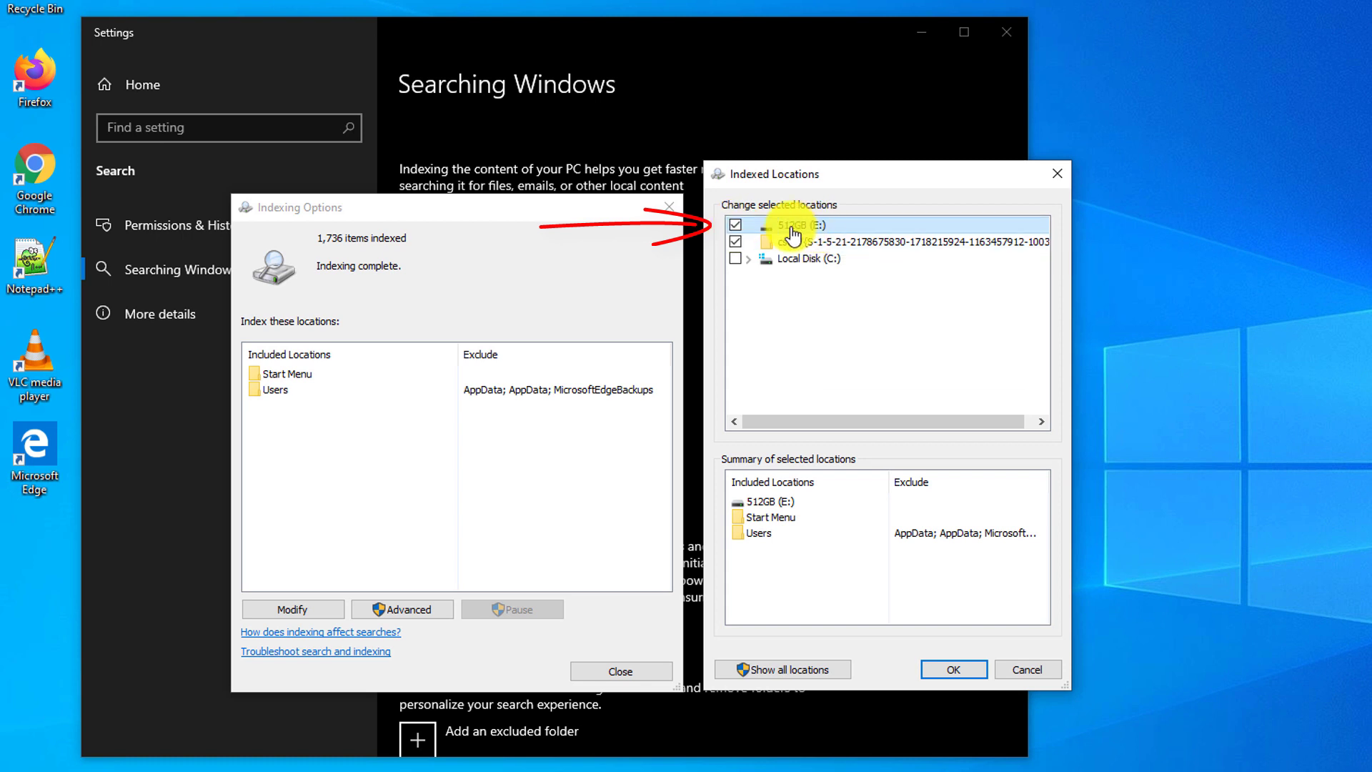
{"action": "left_click", "coordinate": [749, 260]}
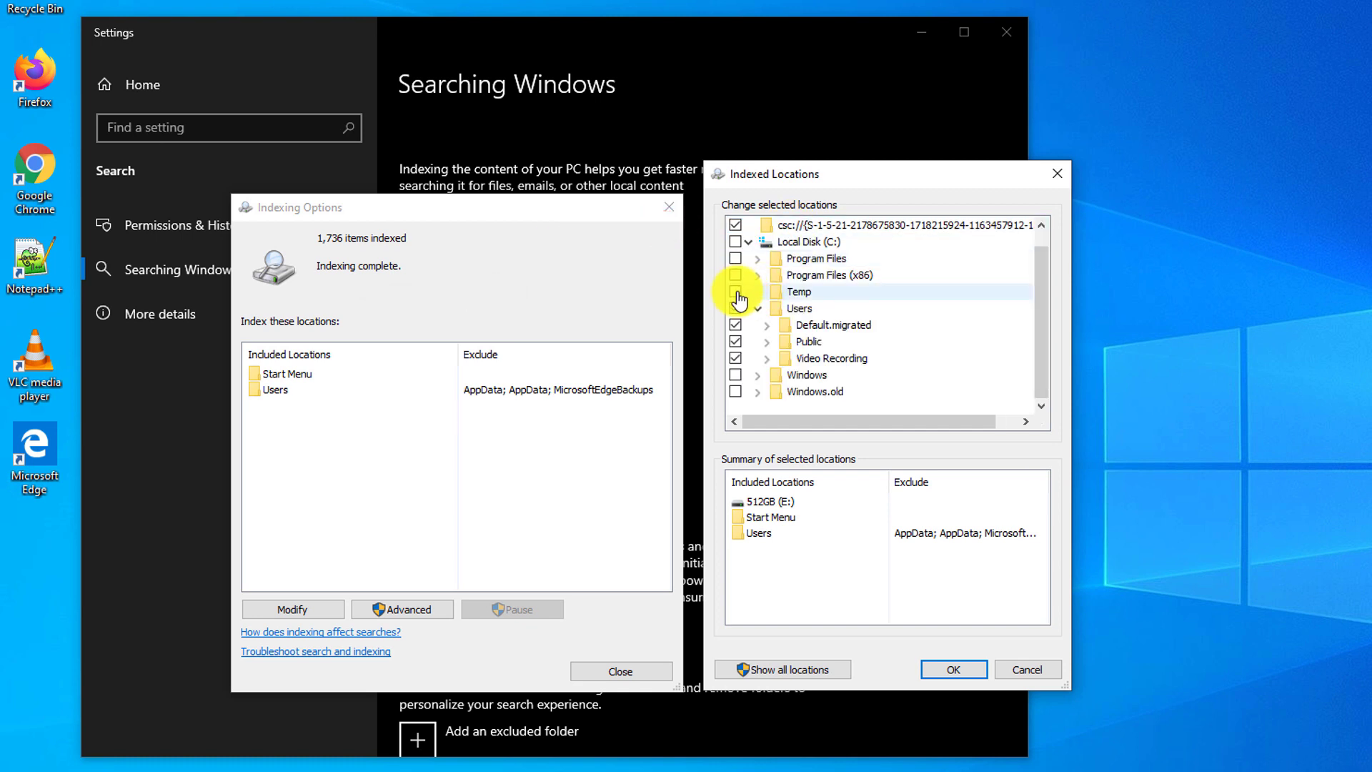
{"action": "left_click", "coordinate": [736, 293]}
{"action": "left_click", "coordinate": [735, 275]}
{"action": "left_click", "coordinate": [735, 257]}
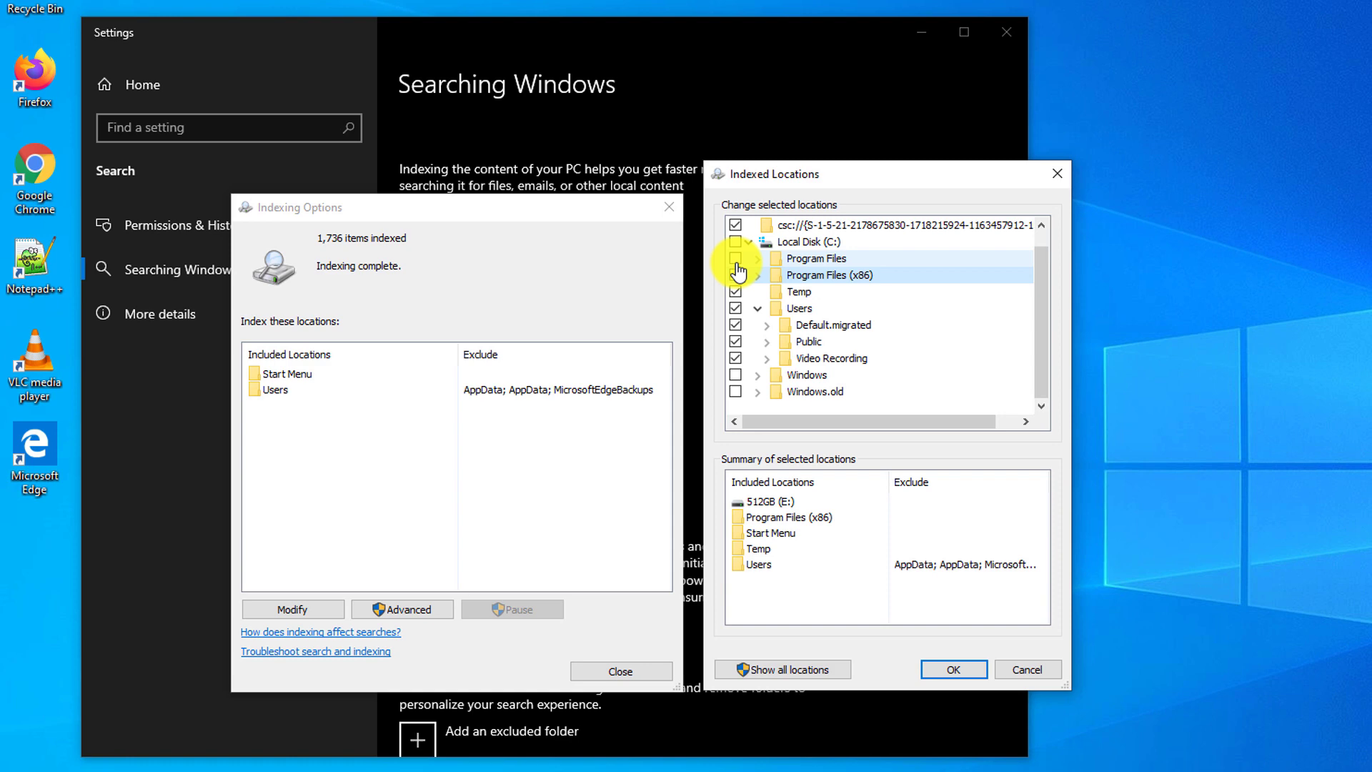
{"action": "left_click", "coordinate": [736, 374]}
{"action": "left_click", "coordinate": [735, 391]}
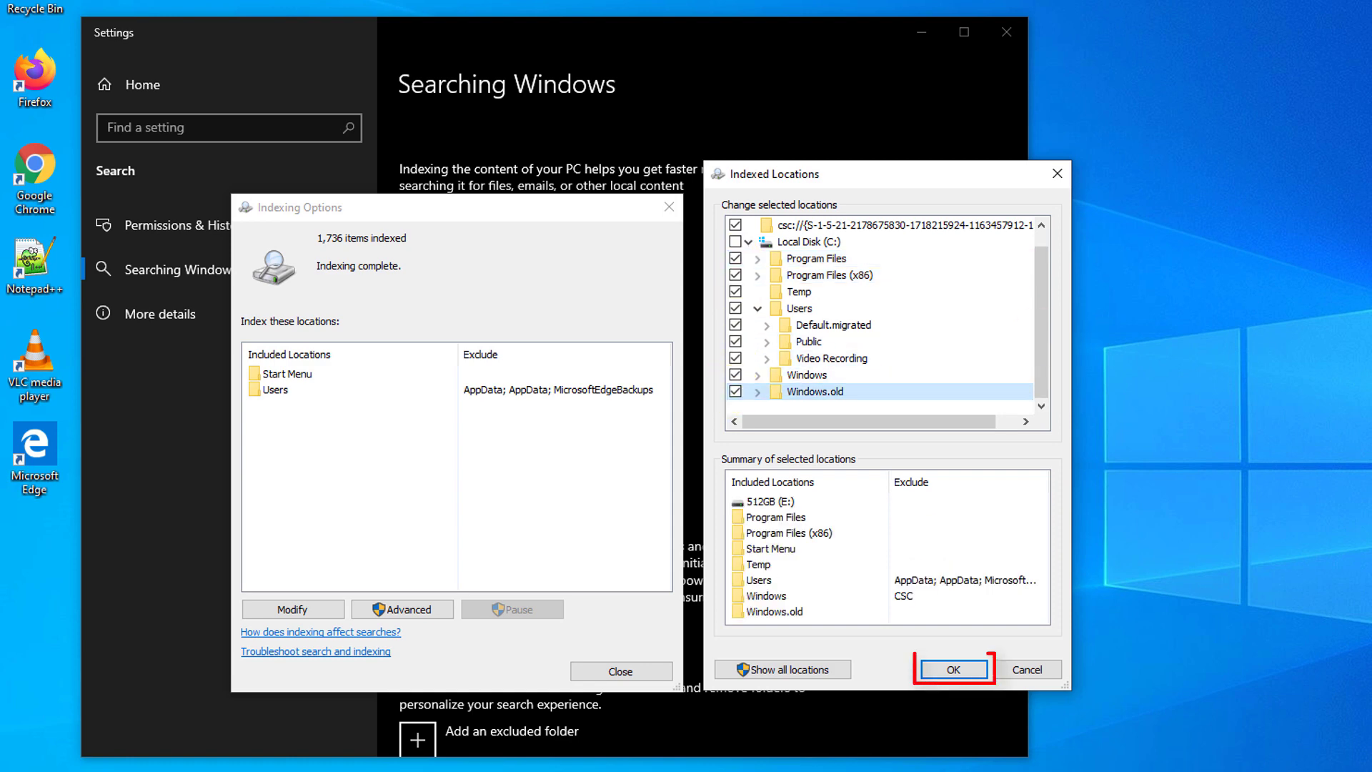
{"action": "left_click", "coordinate": [962, 669]}
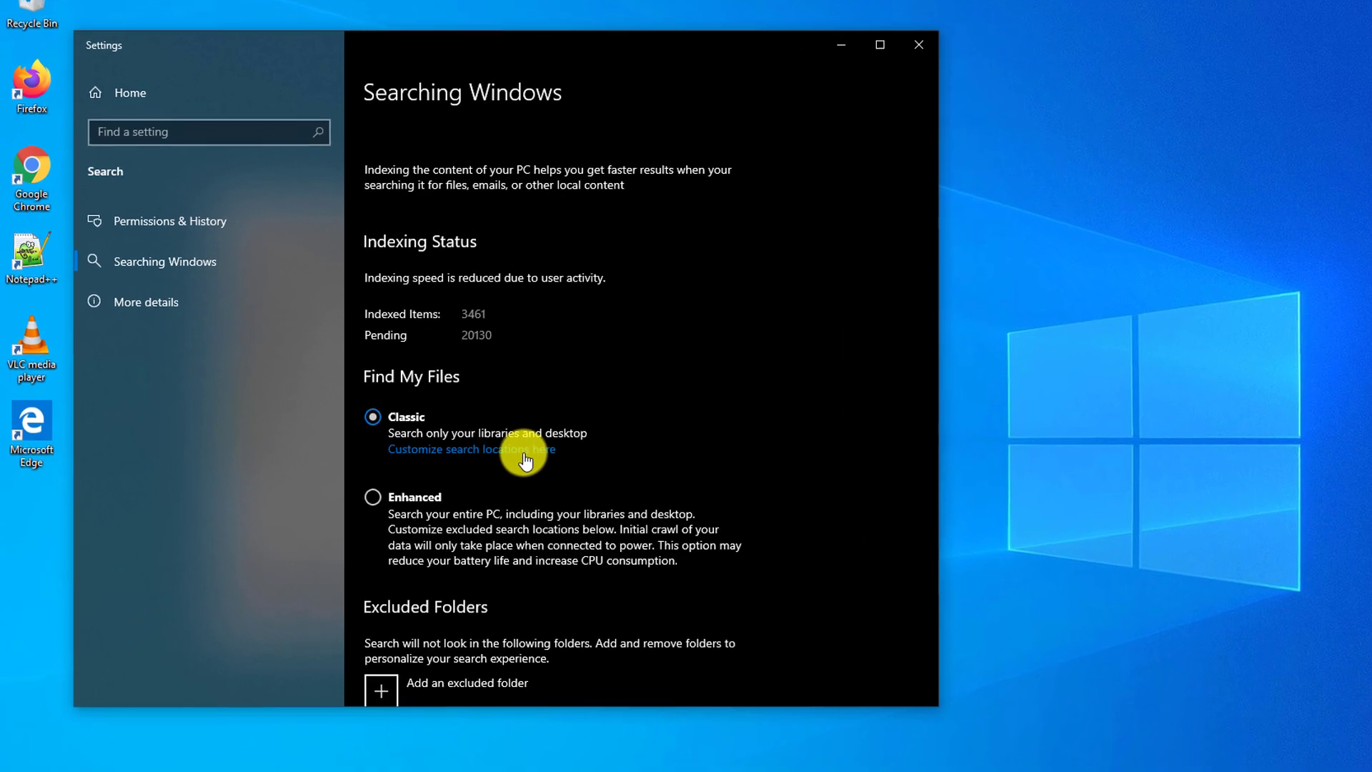
- In Advanced Options > File Types, set 001 files to Index Properties and File Contents
{"action": "left_click", "coordinate": [526, 459]}
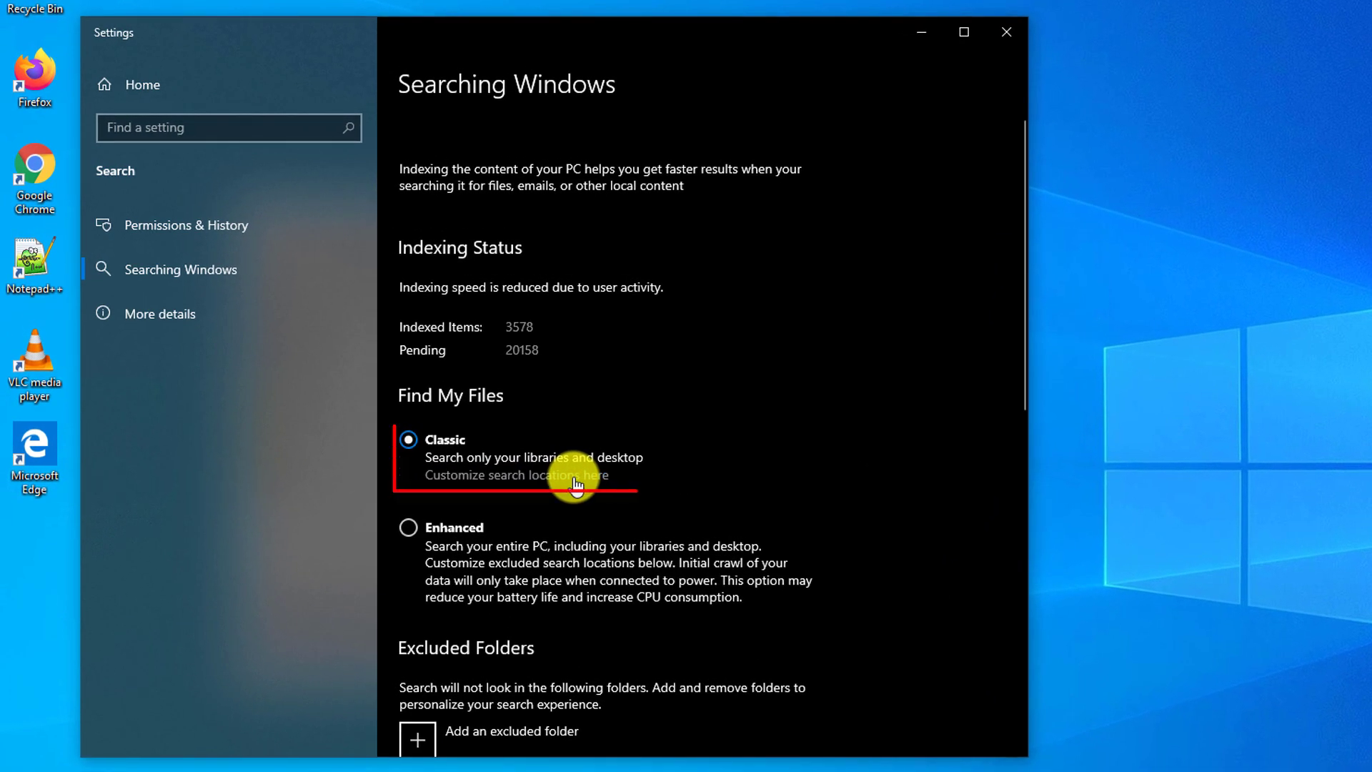
{"action": "left_click", "coordinate": [516, 474]}
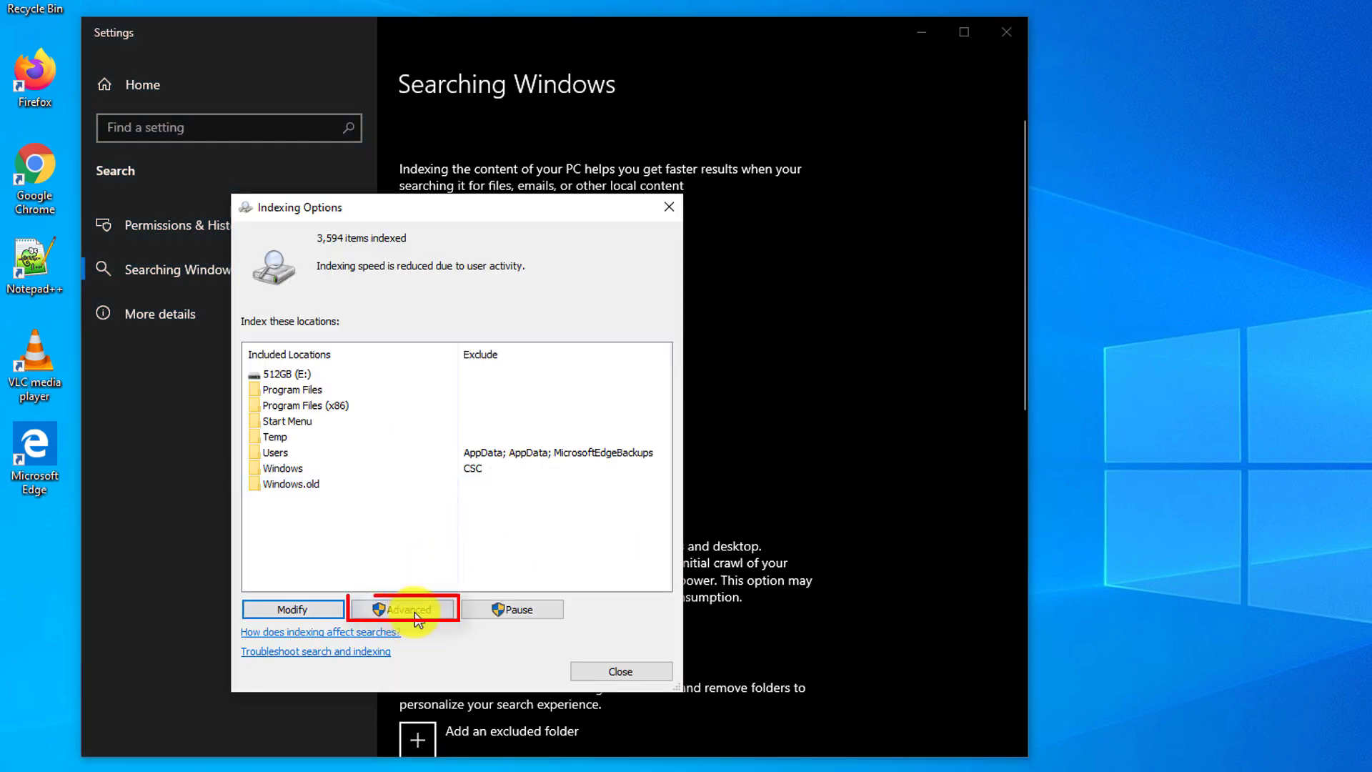
{"action": "left_click", "coordinate": [414, 612]}
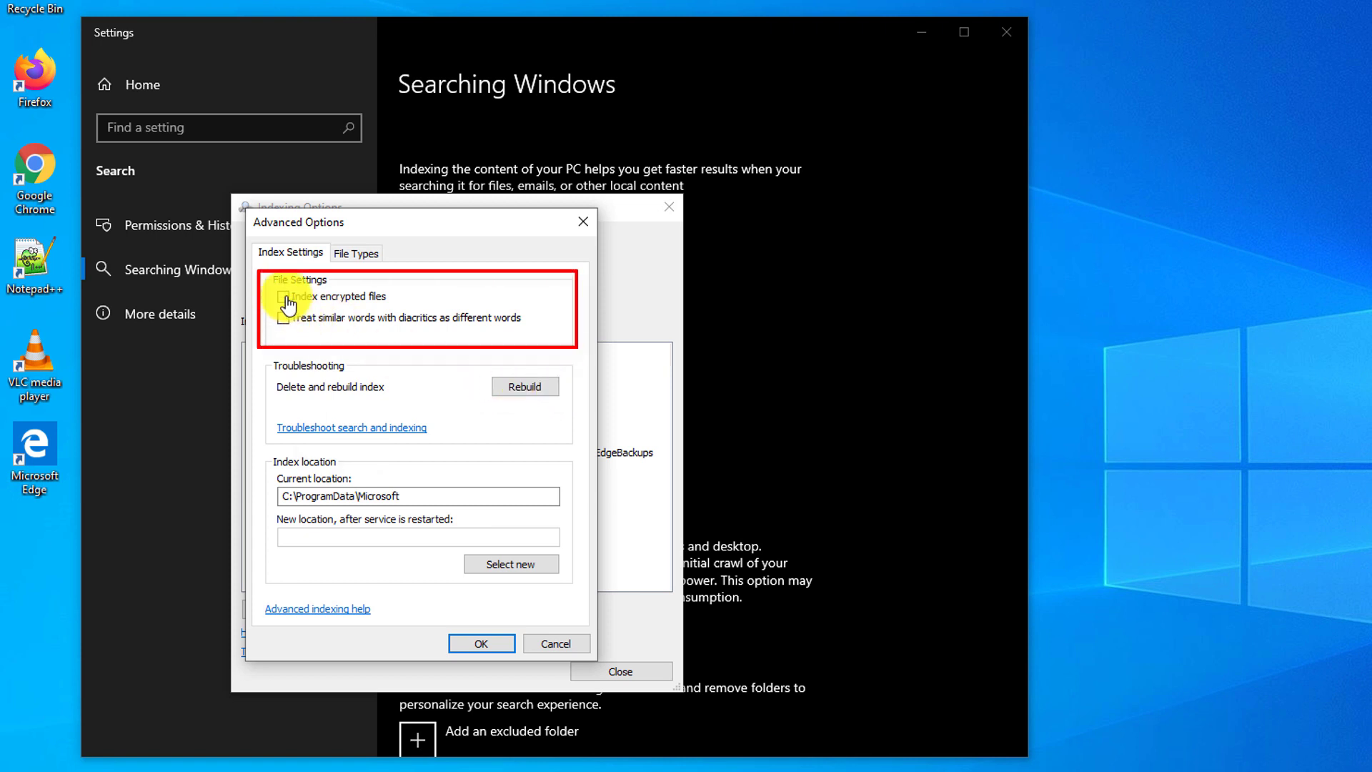
{"action": "left_click", "coordinate": [359, 260]}
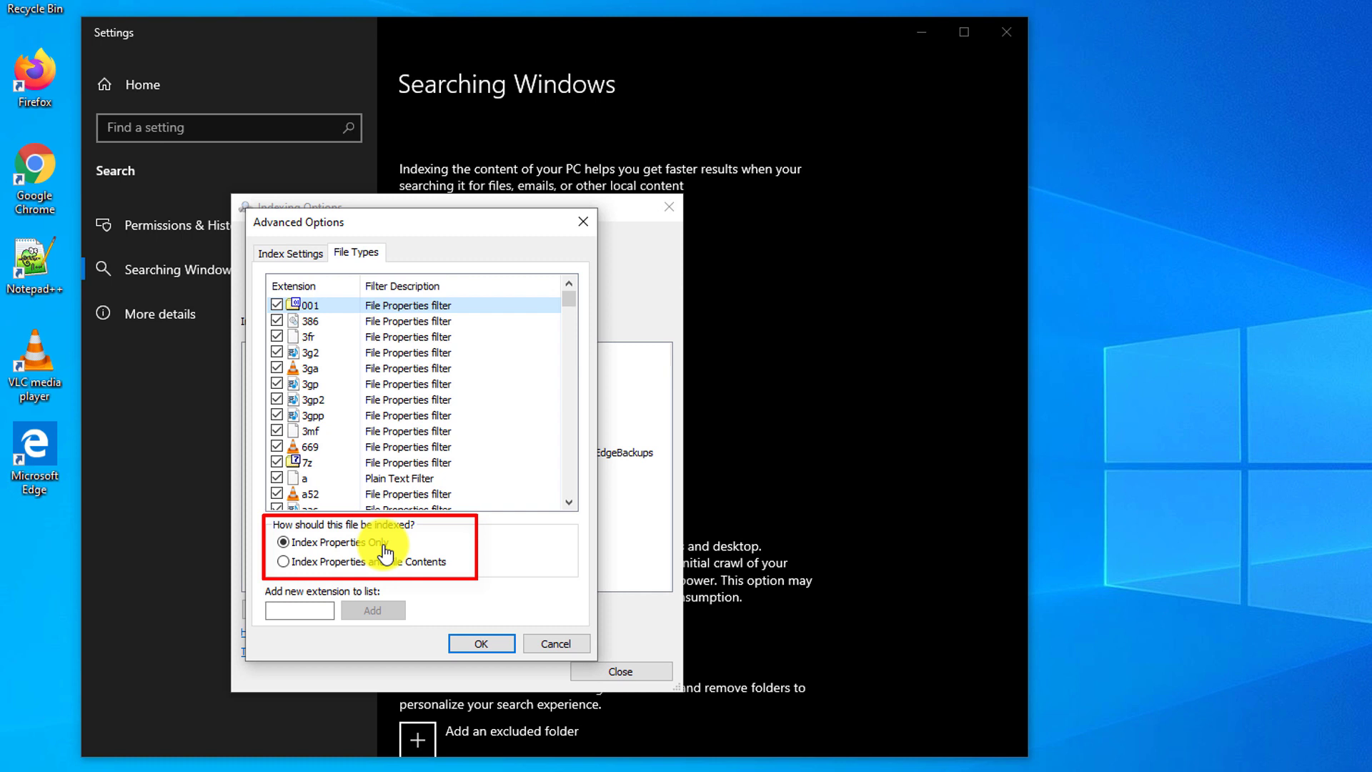
{"action": "left_click", "coordinate": [283, 560]}
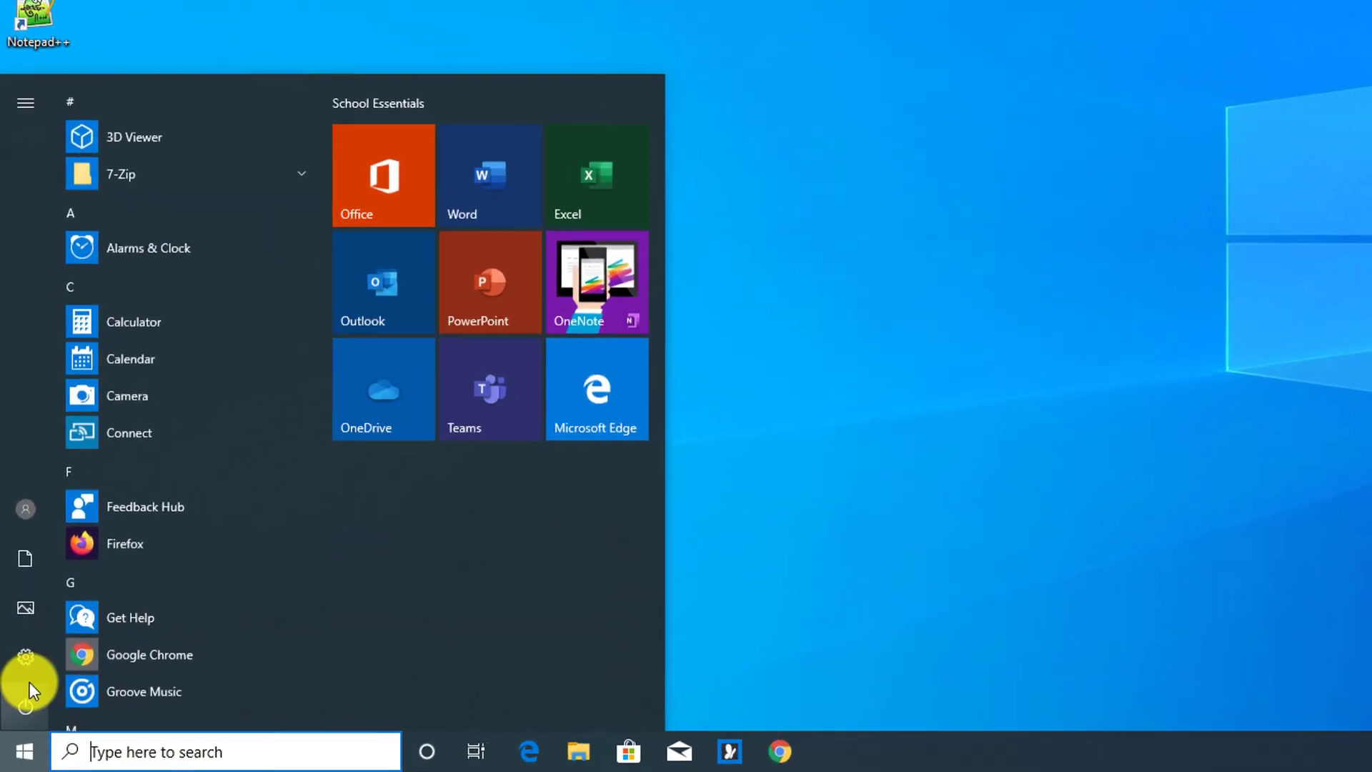
- Pin Update & Security to Start as a tile and launch it from that tile
{"action": "left_click", "coordinate": [24, 655]}
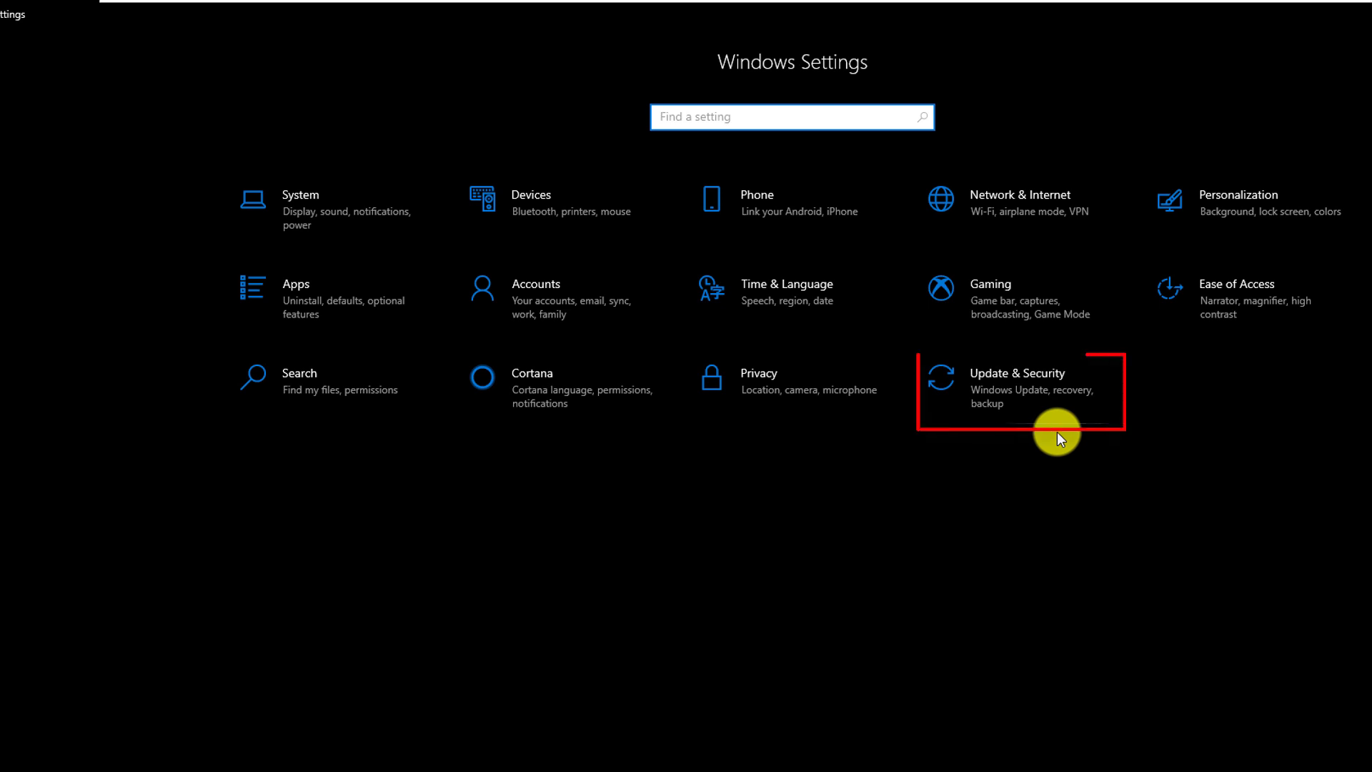
{"action": "right_click", "coordinate": [1021, 387]}
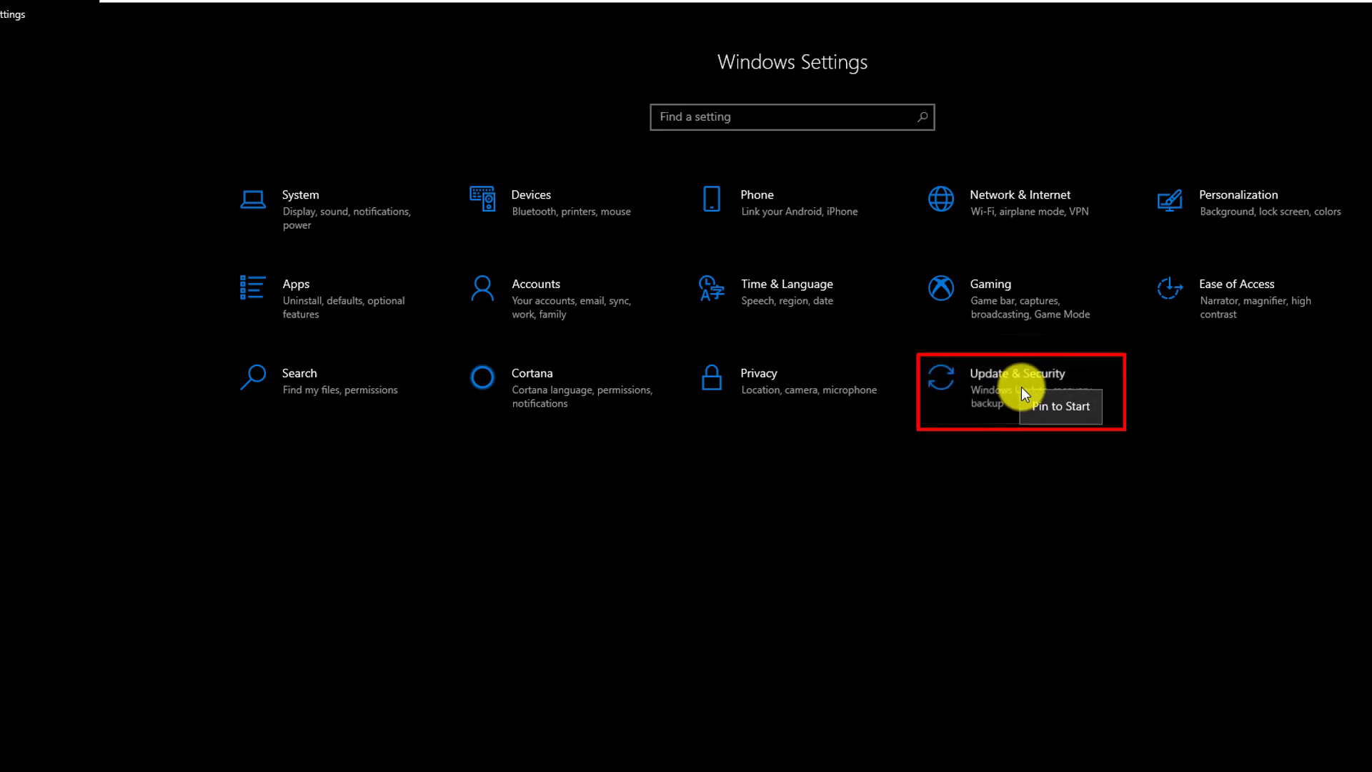
{"action": "left_click", "coordinate": [1062, 409]}
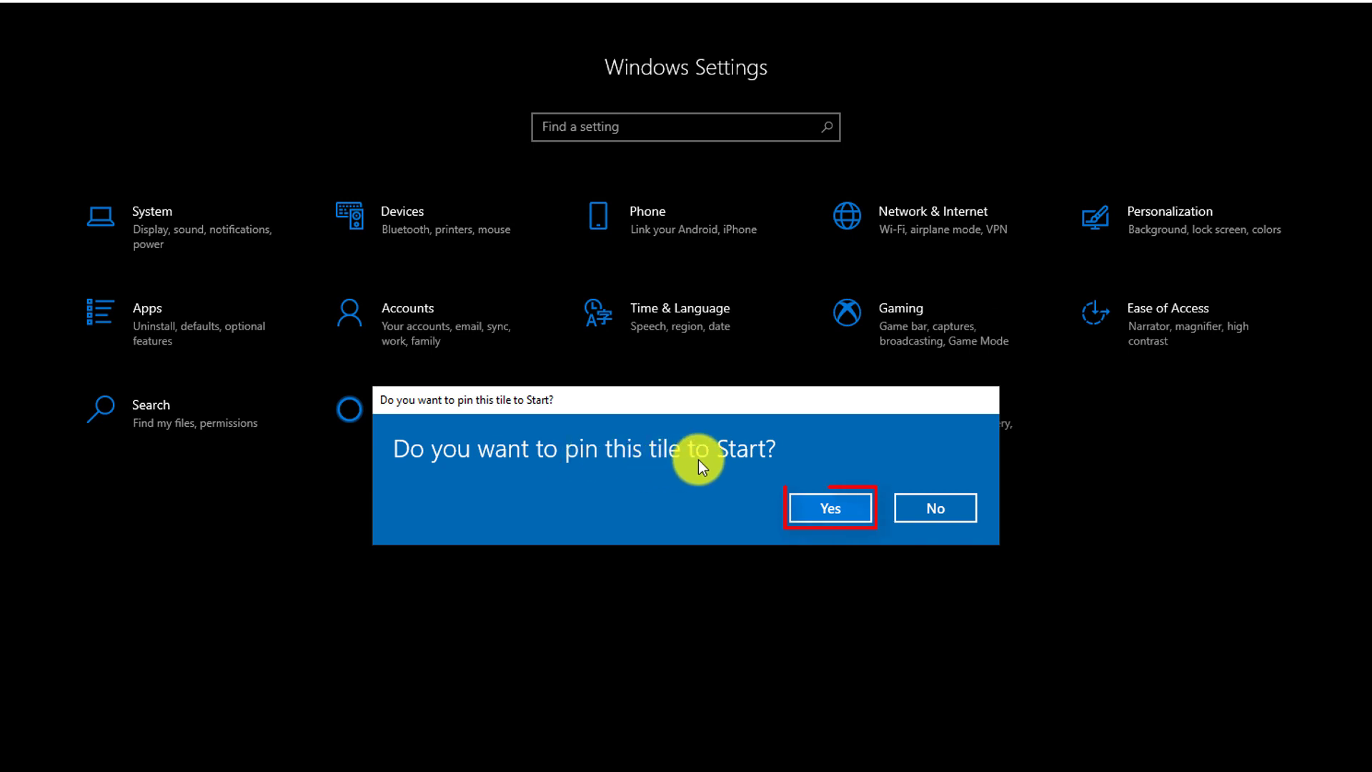
{"action": "left_click", "coordinate": [830, 508]}
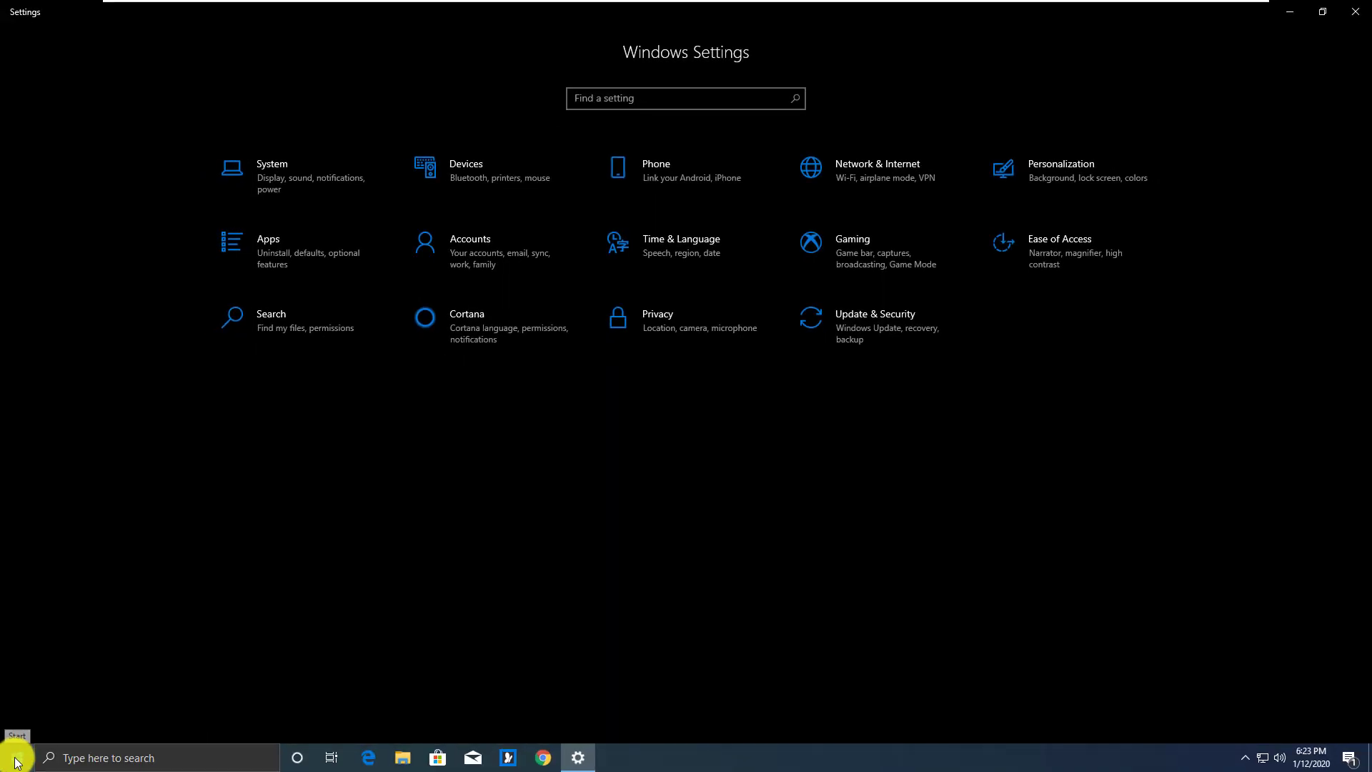
{"action": "left_click", "coordinate": [16, 758]}
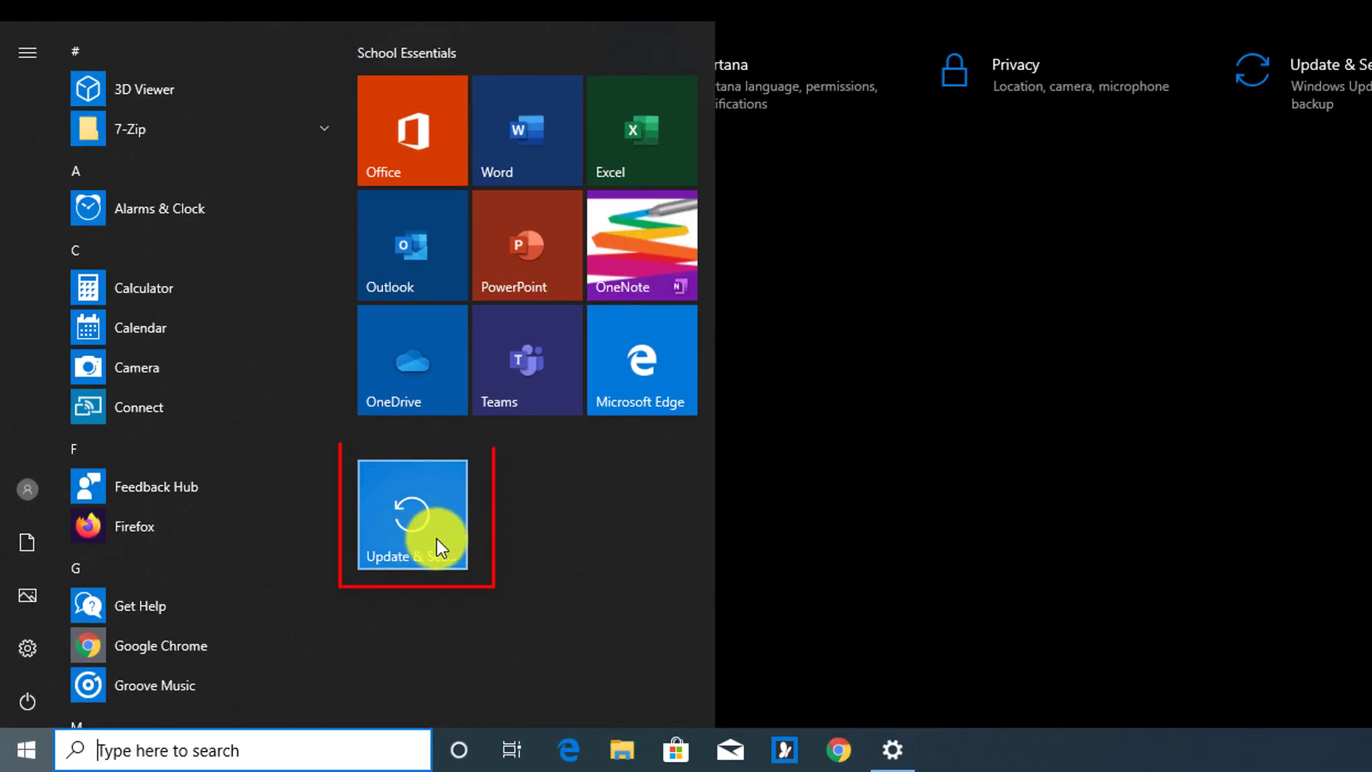
{"action": "left_click", "coordinate": [437, 545]}
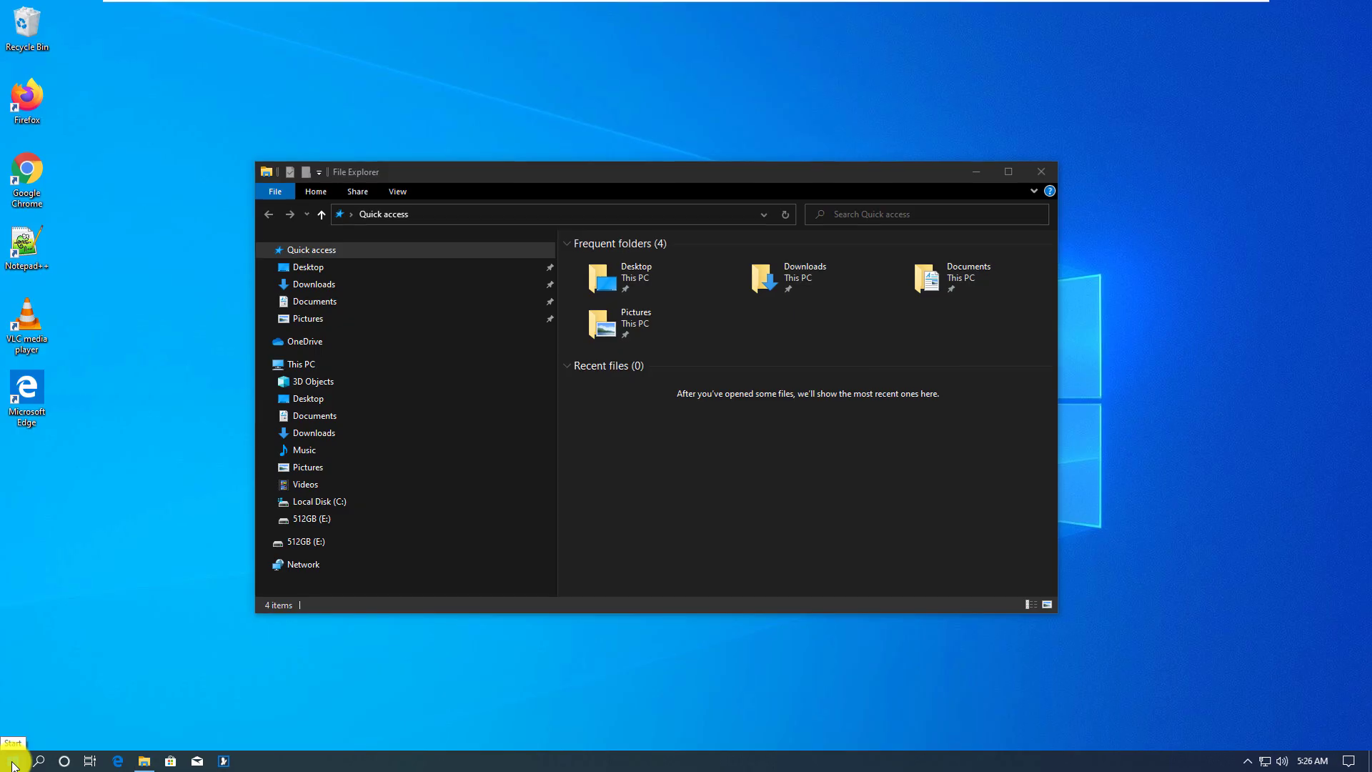
- Launch Snipping Tool, take a rectangular snip of File Explorer, and copy it to the clipboard
{"action": "left_click", "coordinate": [13, 763]}
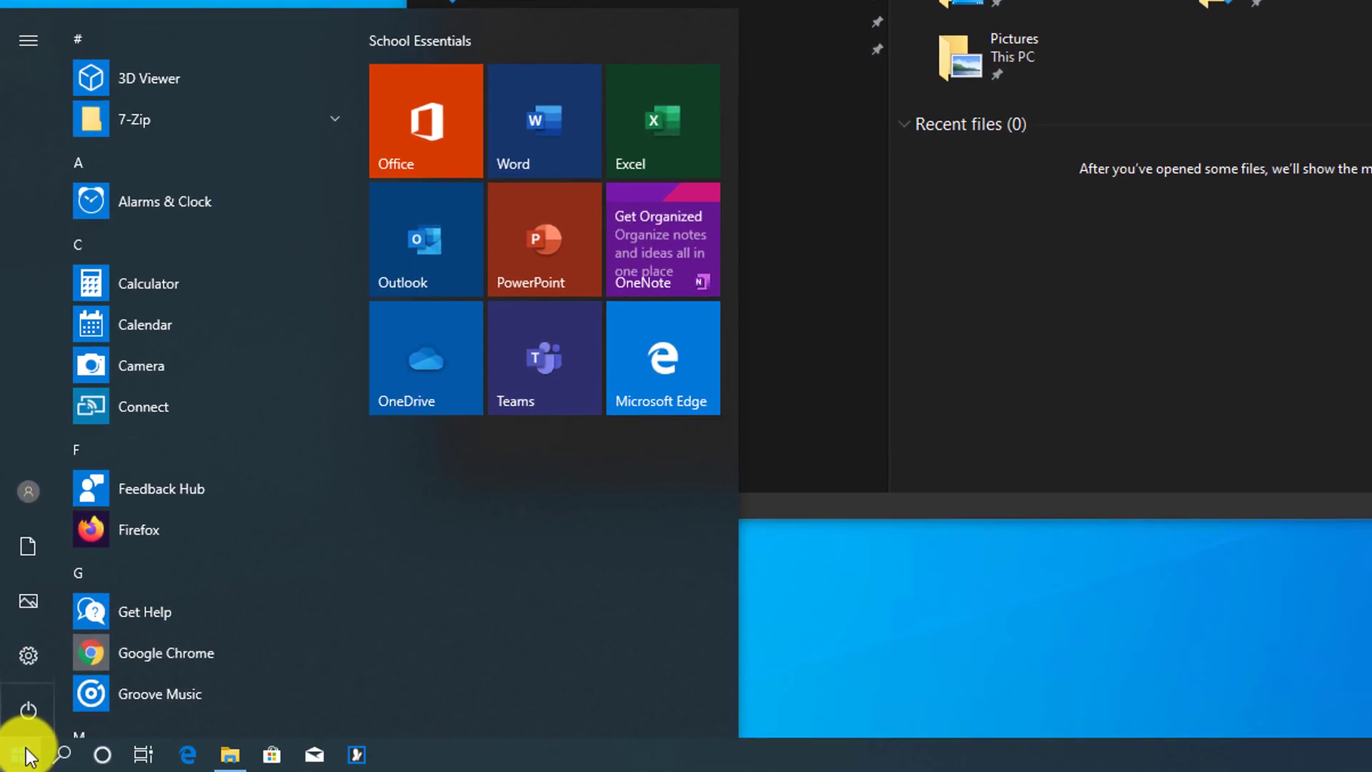
{"action": "type", "text": "snip"}
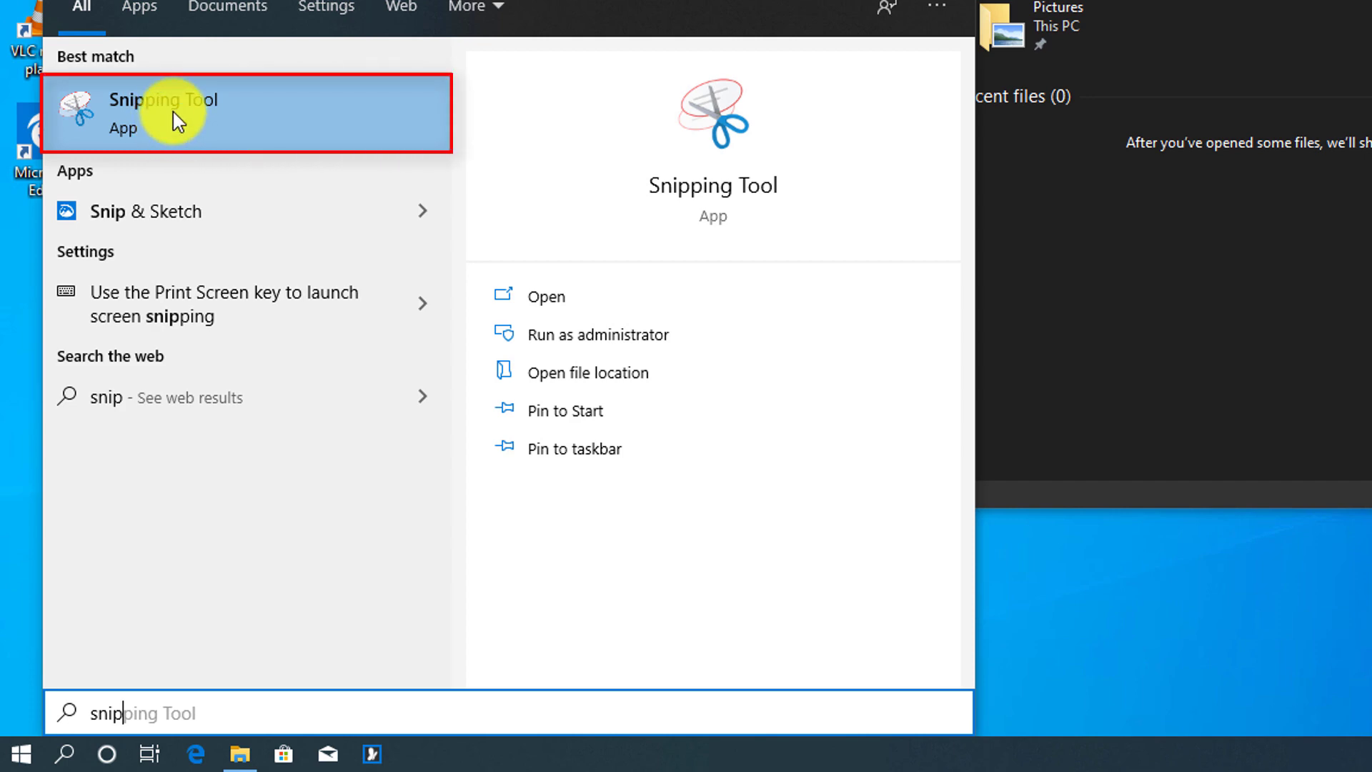
{"action": "left_click", "coordinate": [173, 111]}
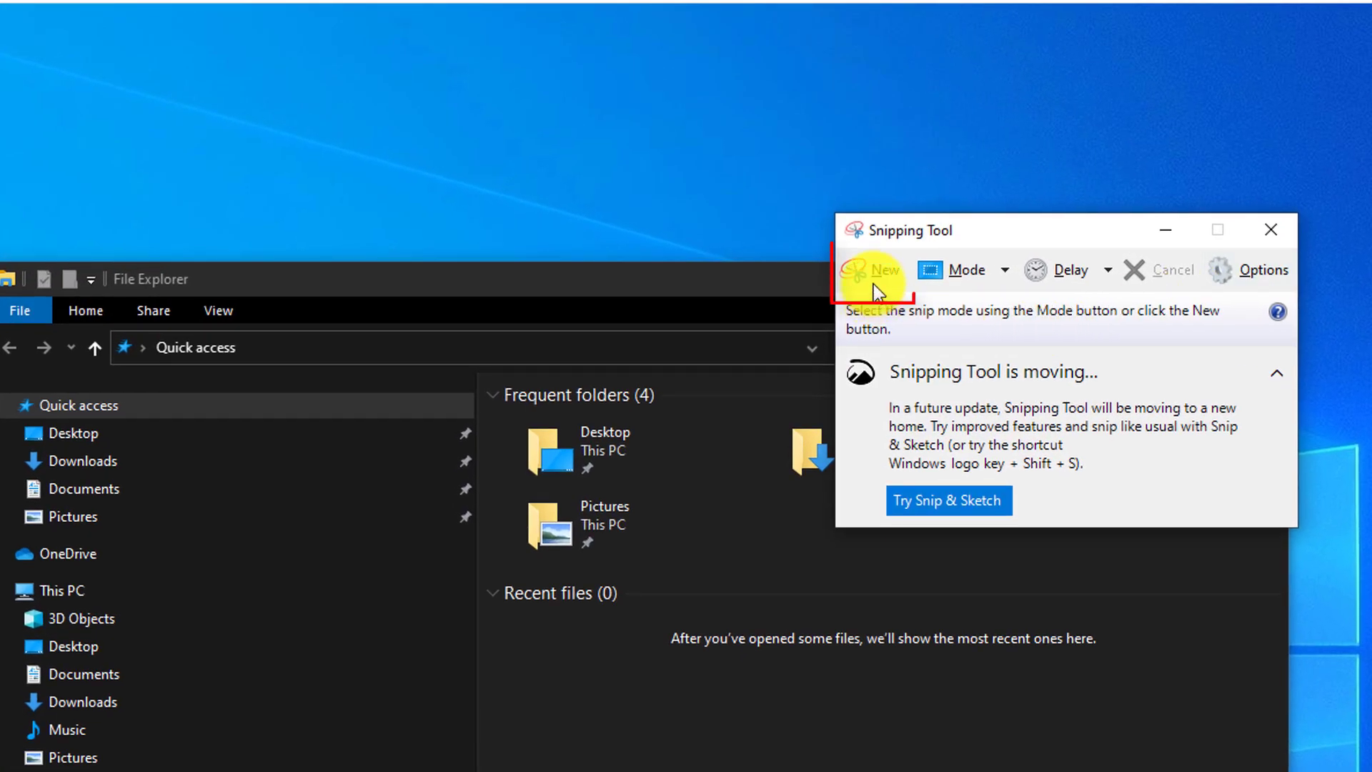
{"action": "left_click", "coordinate": [881, 270]}
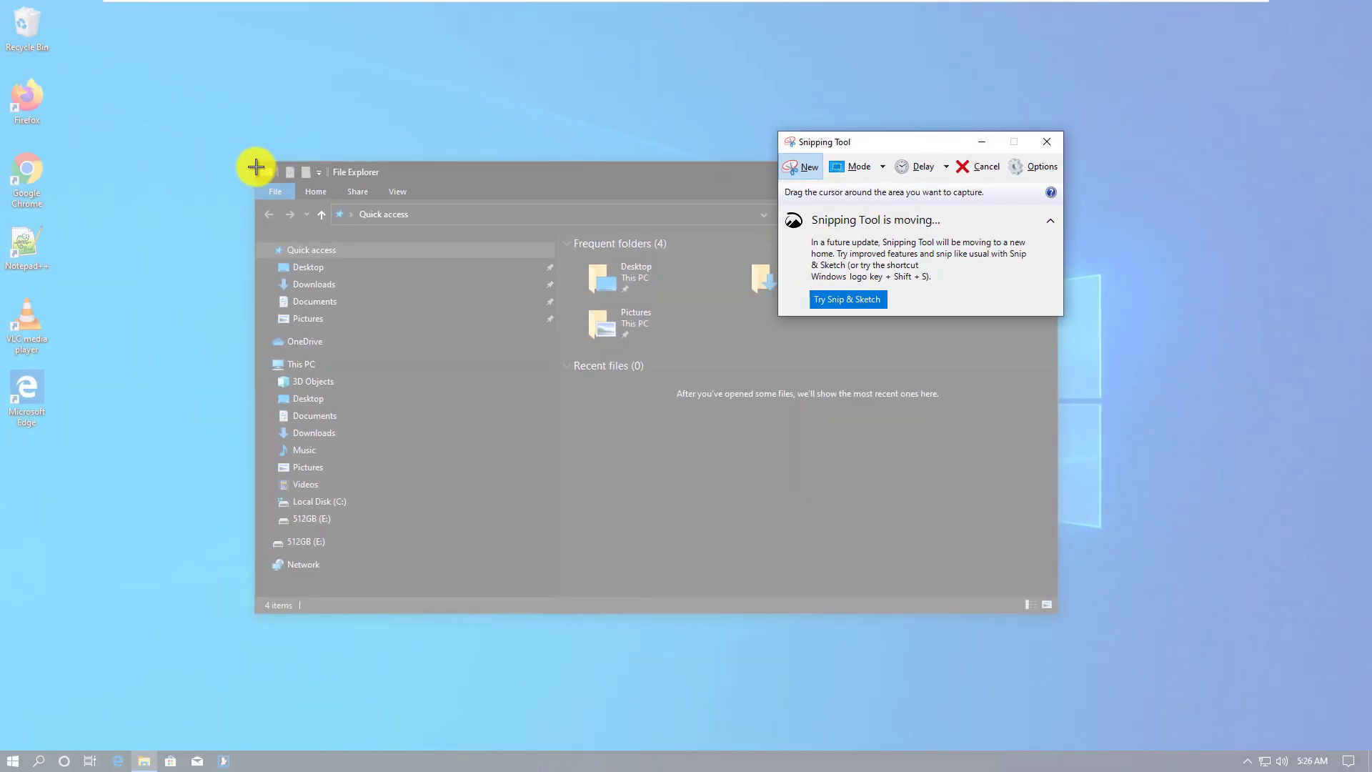
{"action": "left_click_drag", "start_coordinate": [254, 162], "coordinate": [560, 612]}
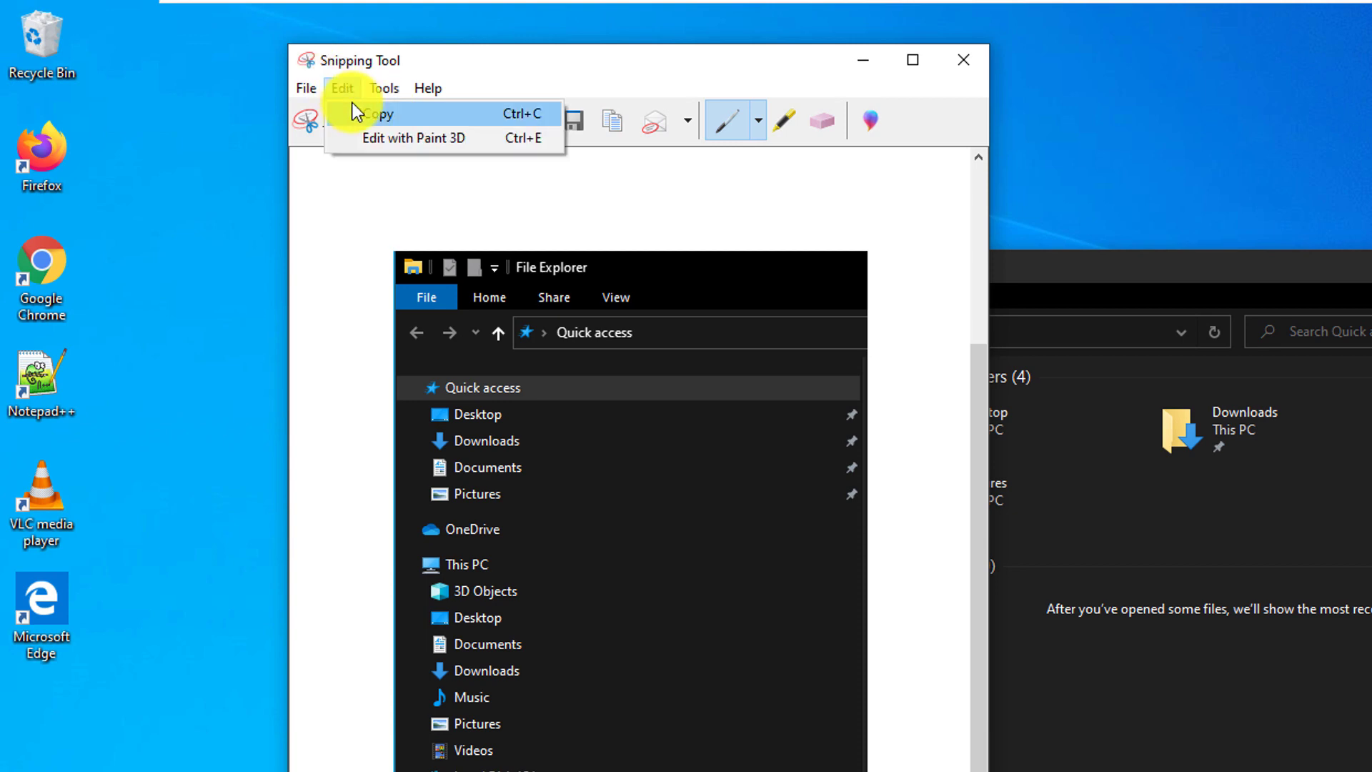
{"action": "left_click", "coordinate": [371, 114]}
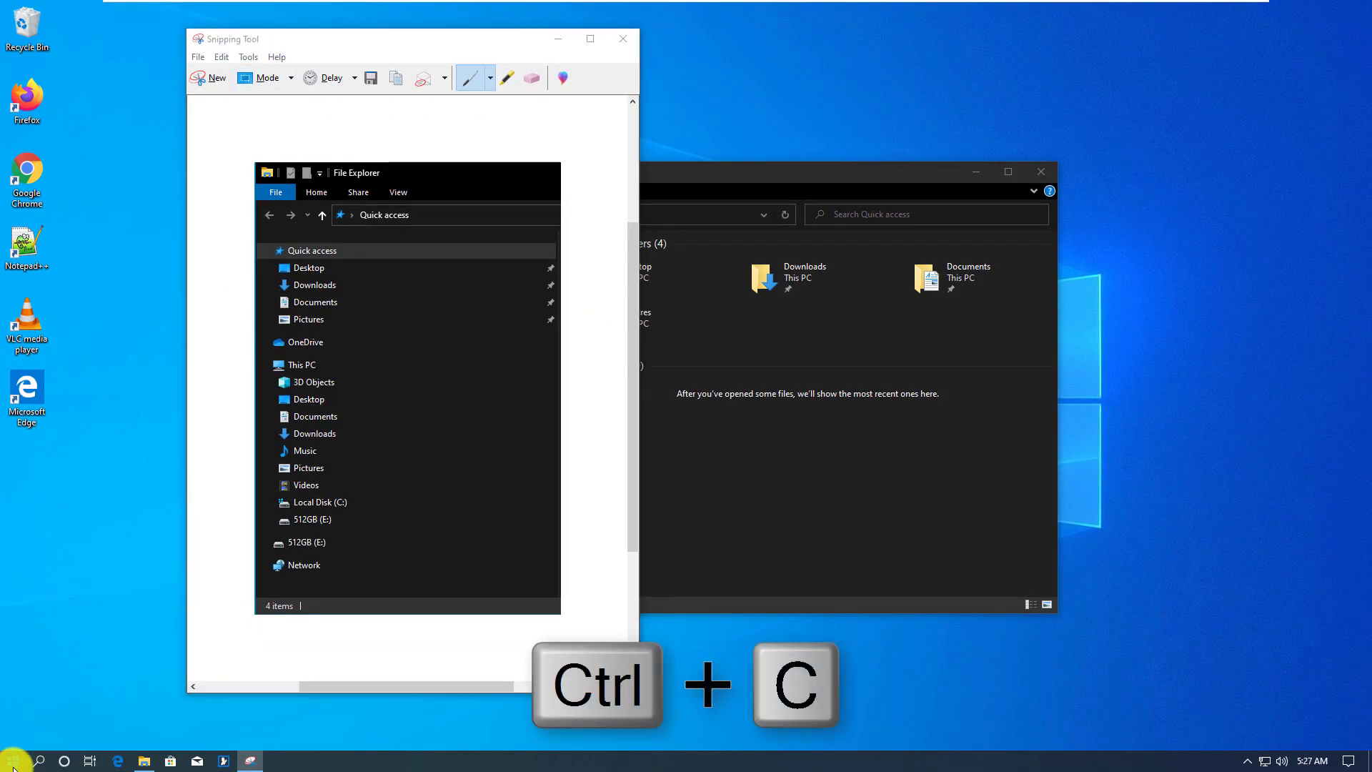
{"action": "left_click", "coordinate": [13, 763]}
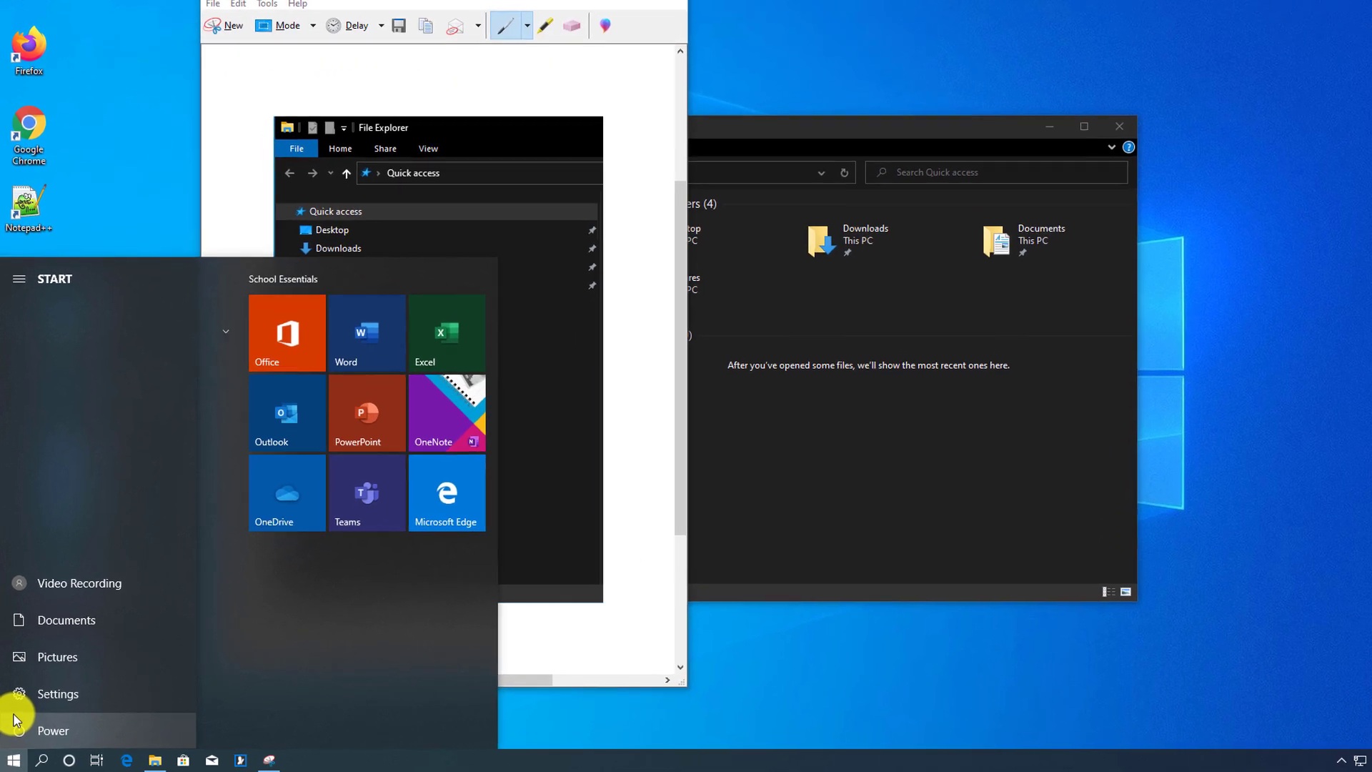
- Launch WordPad via a 'word' search, paste the snip, and move the window aside
{"action": "type", "text": "p"}
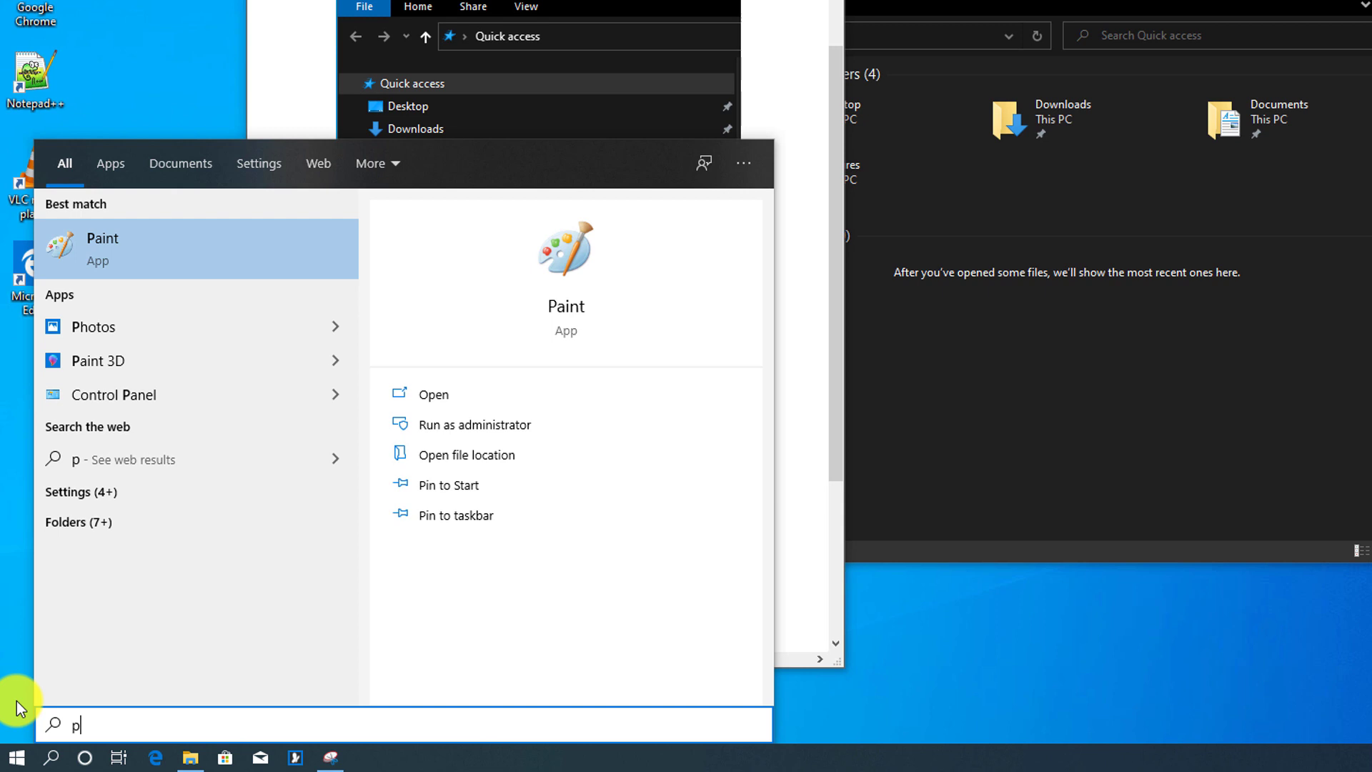
{"action": "key", "text": "BackSpace"}
{"action": "type", "text": "word"}
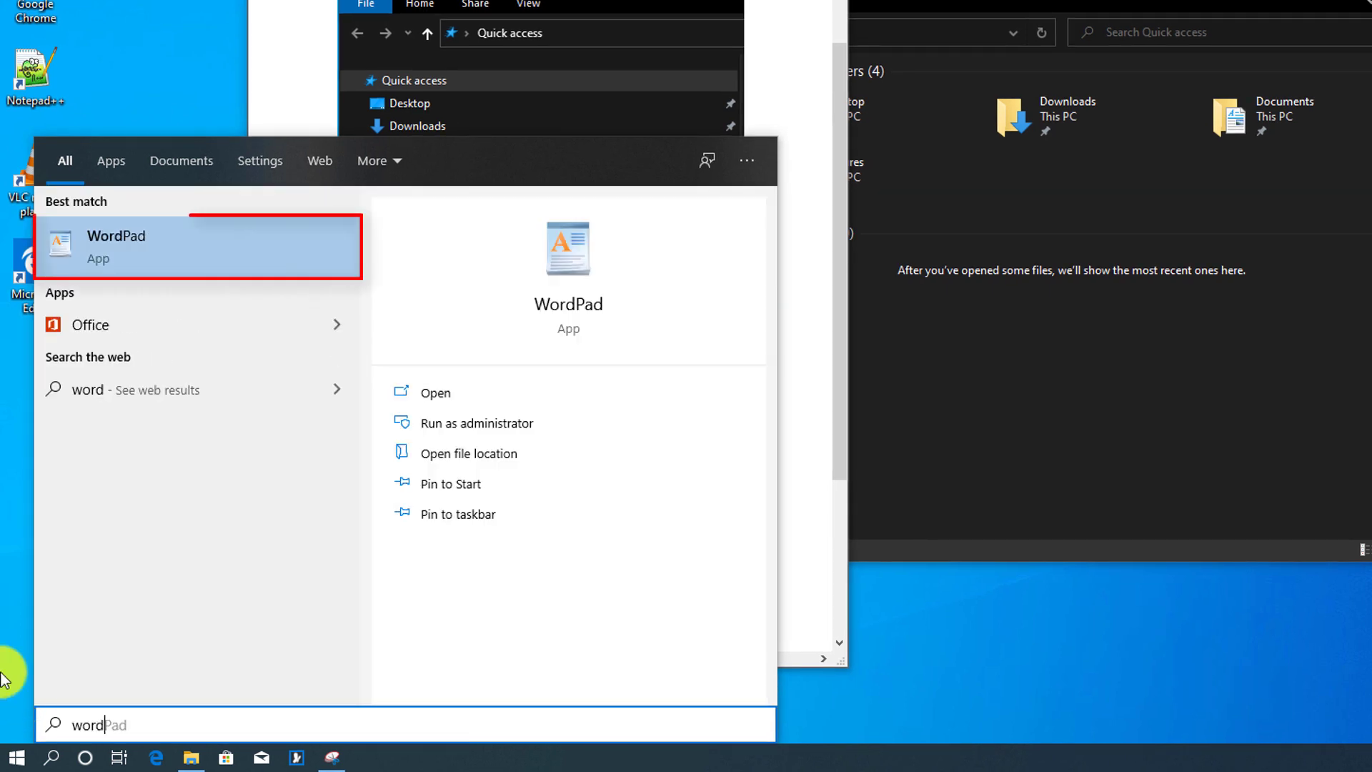
{"action": "left_click", "coordinate": [128, 249]}
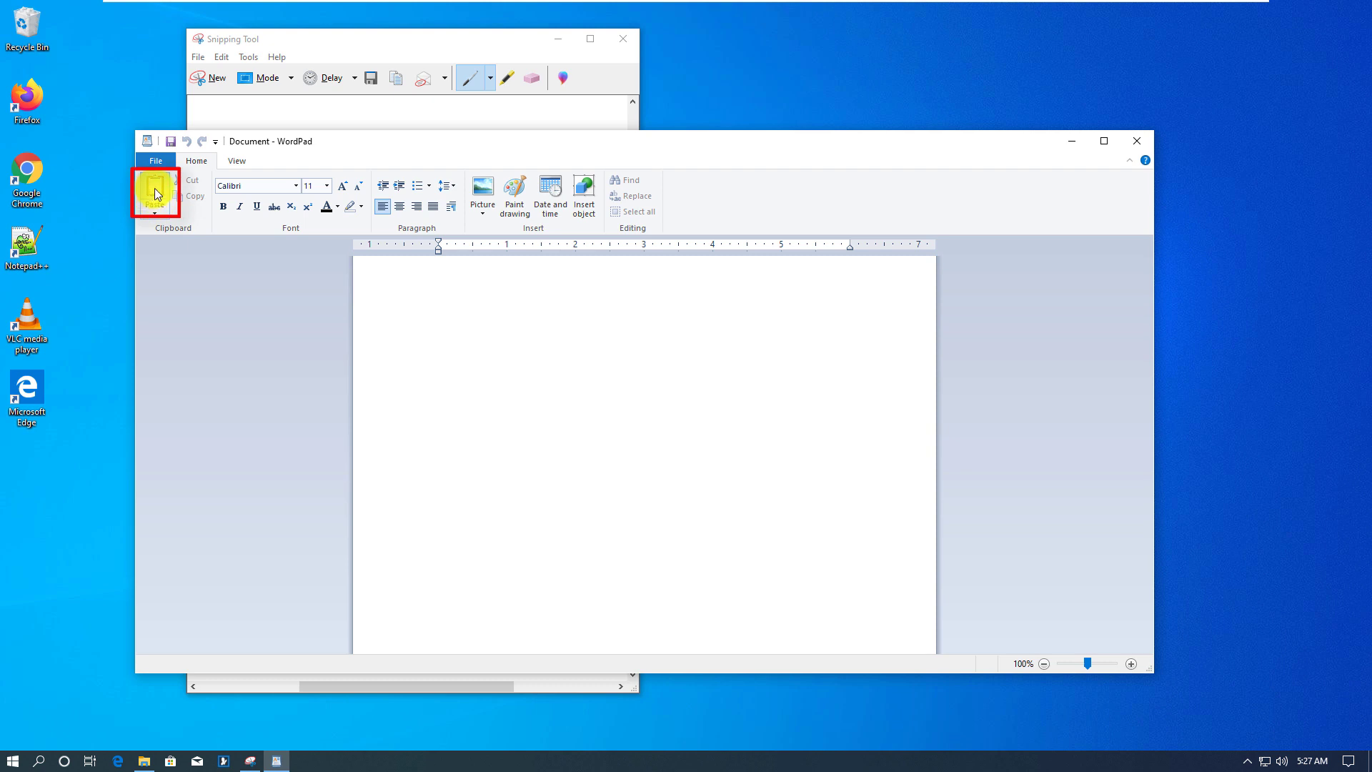
{"action": "left_click", "coordinate": [155, 193]}
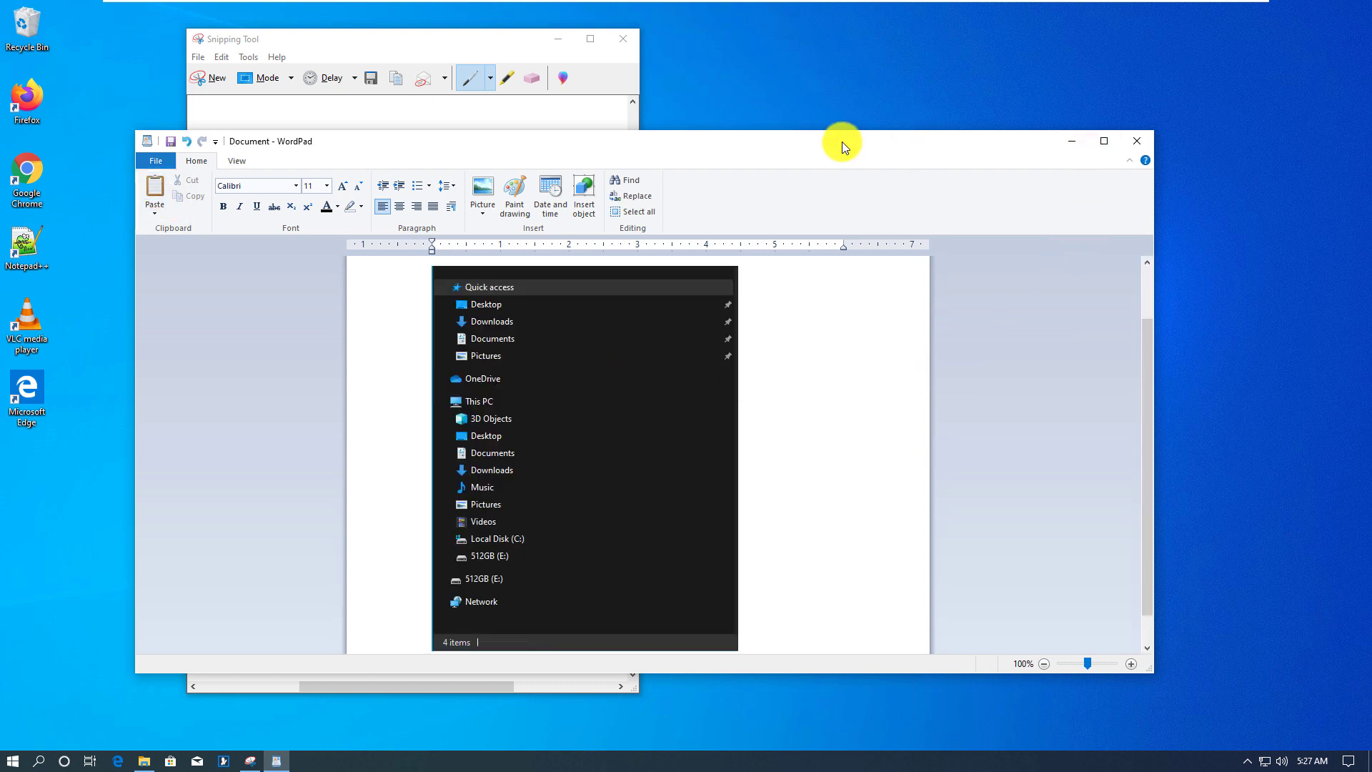
{"action": "left_click_drag", "start_coordinate": [842, 142], "coordinate": [1298, 145]}
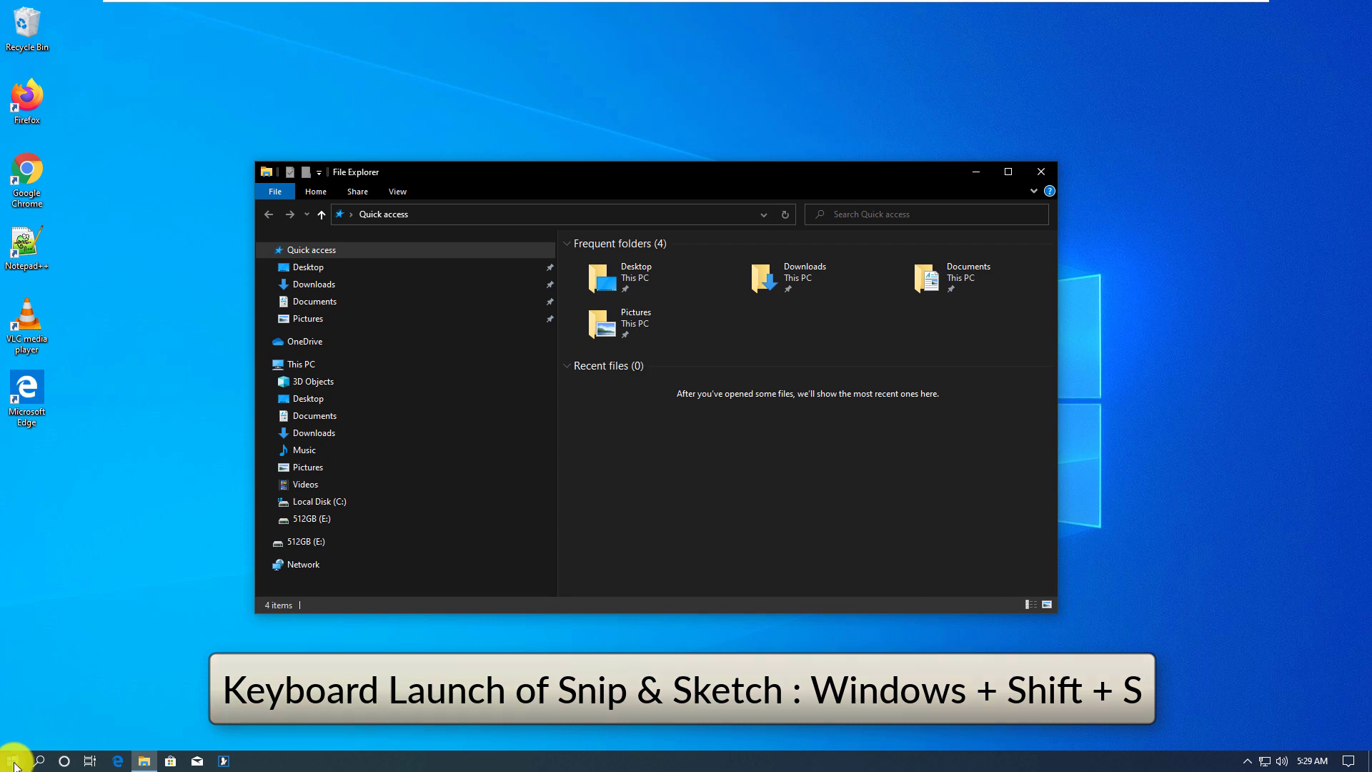
- In Snip & Sketch, snip File Explorer, highlight the Desktop folder, and copy the result
{"action": "left_click", "coordinate": [12, 762]}
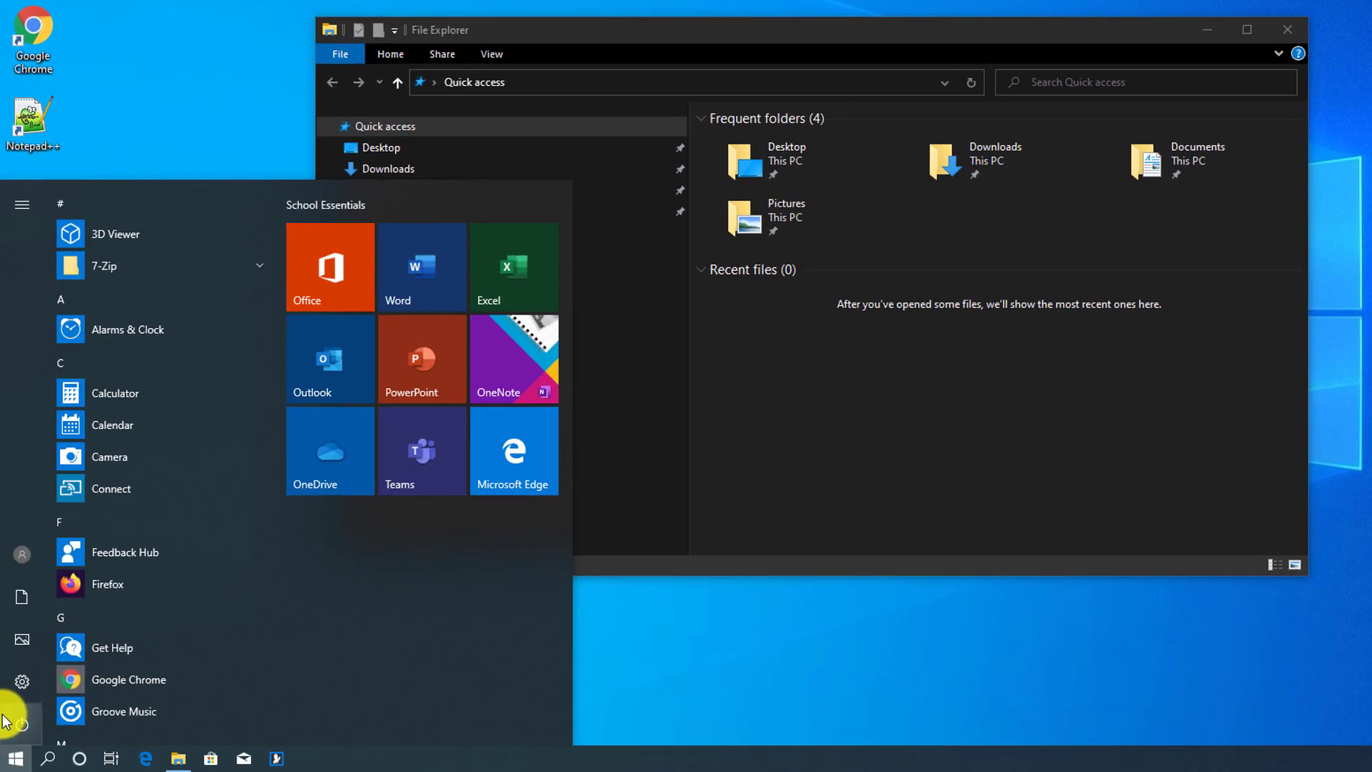
{"action": "type", "text": "snip"}
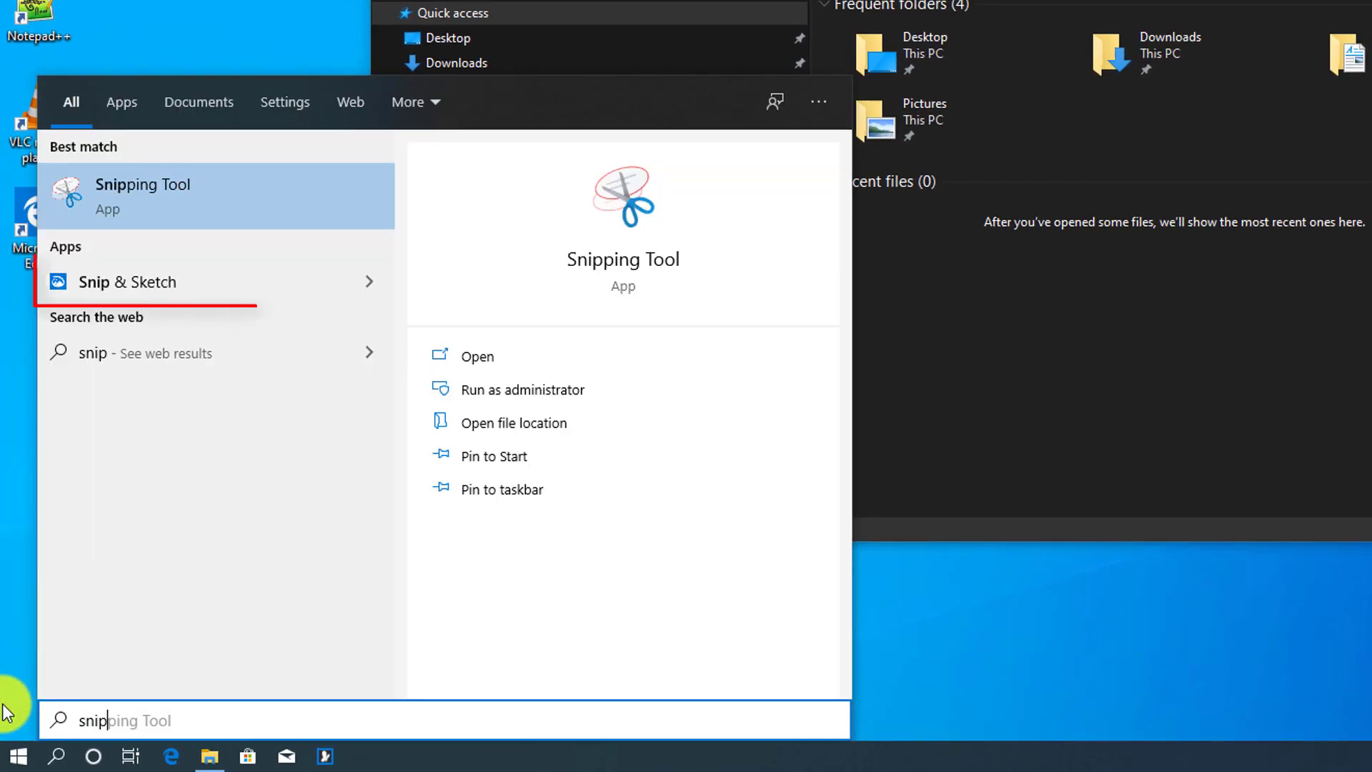
{"action": "left_click", "coordinate": [121, 284]}
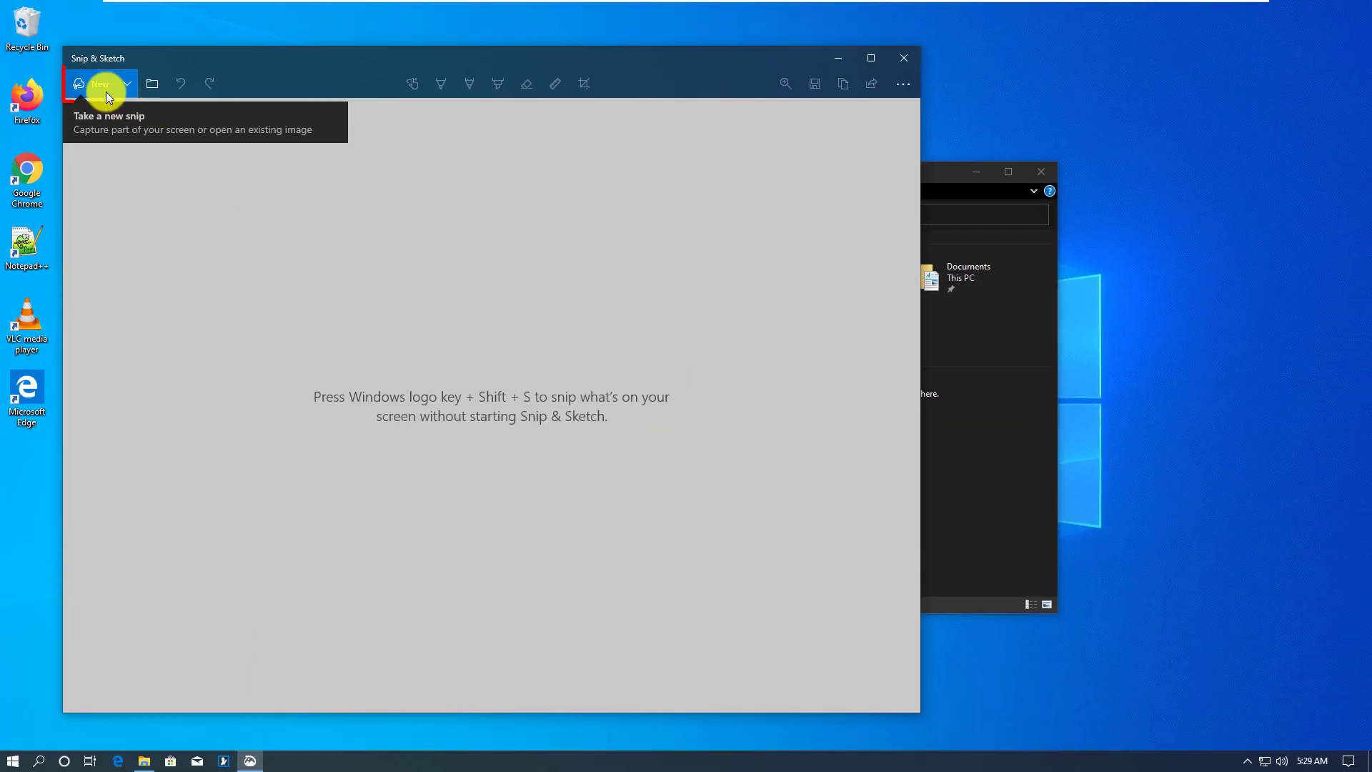
{"action": "left_click", "coordinate": [105, 84]}
{"action": "mouse_move", "coordinate": [254, 158]}
{"action": "left_mouse_down"}
{"action": "mouse_move", "coordinate": [1019, 533]}
{"action": "mouse_move", "coordinate": [1053, 612]}
{"action": "left_mouse_up"}
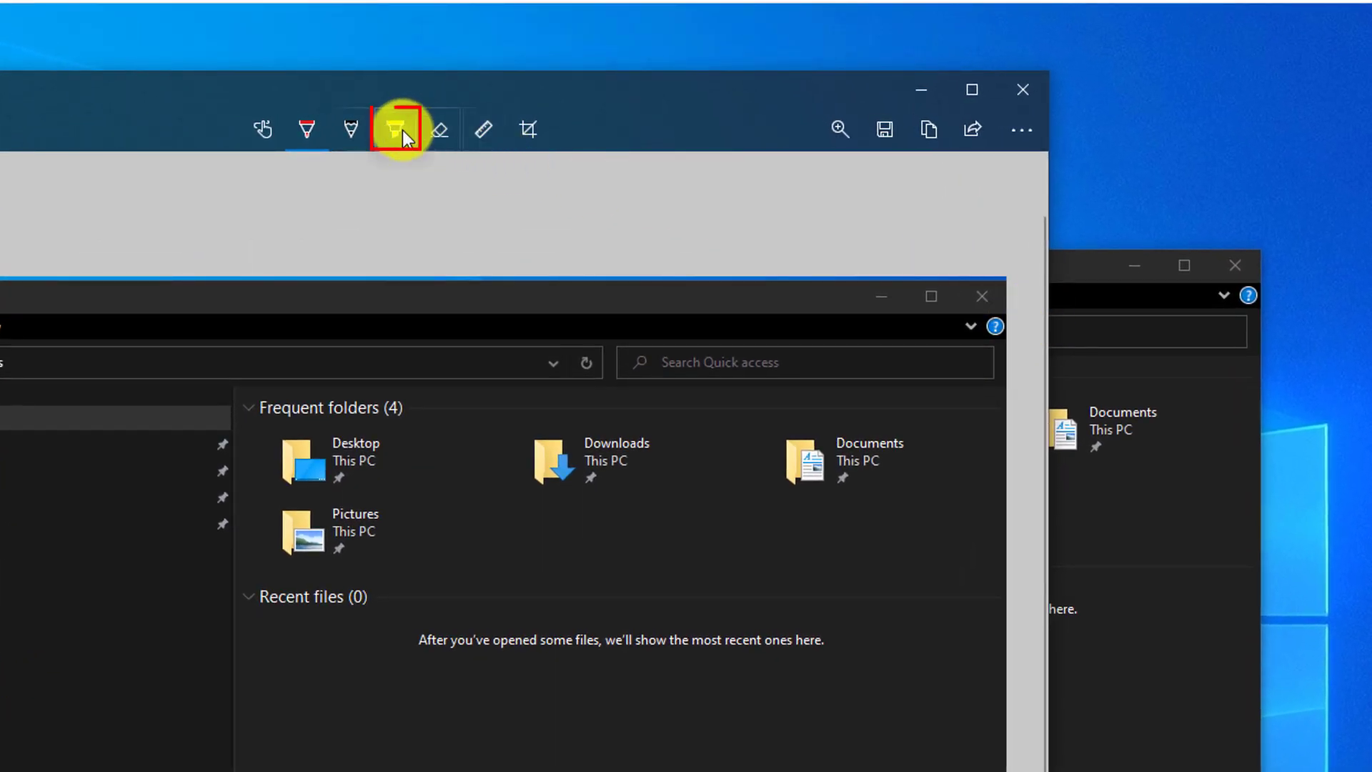
{"action": "left_click", "coordinate": [400, 130]}
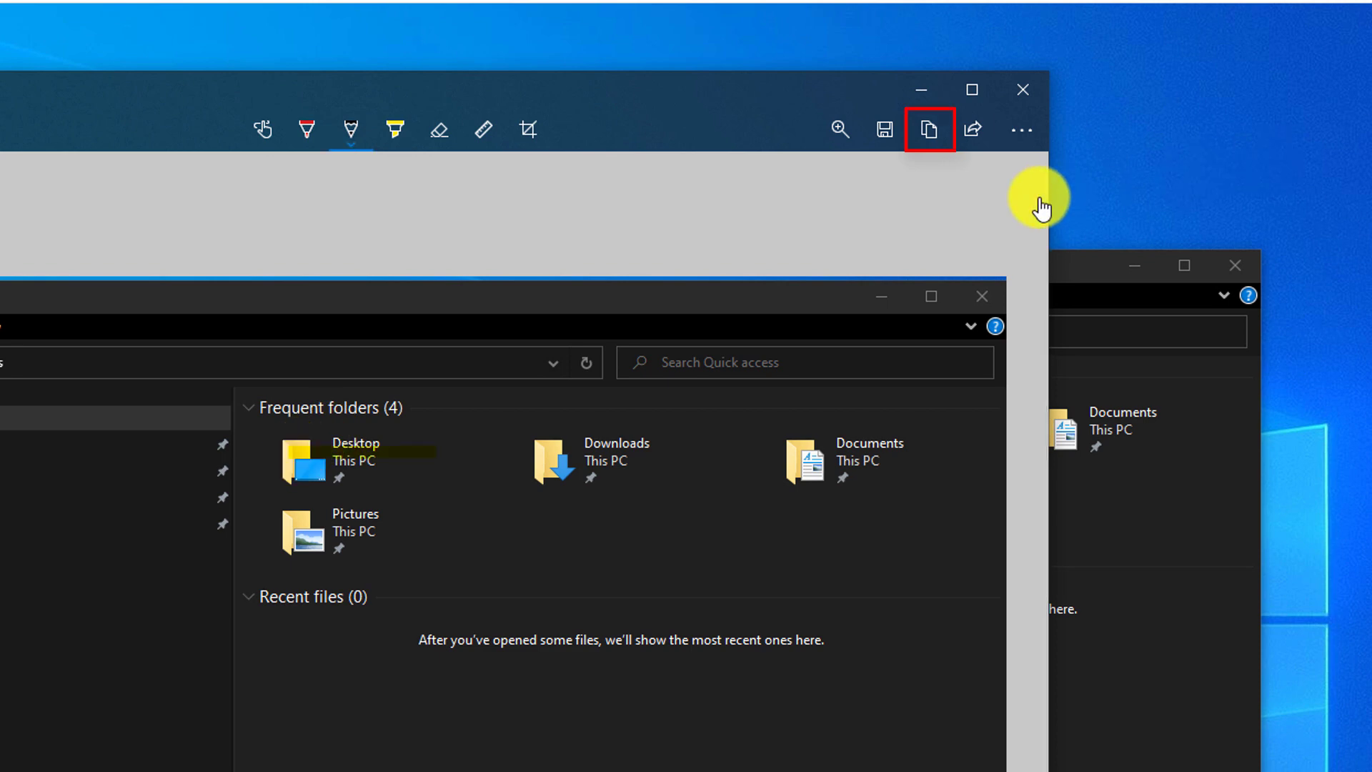
{"action": "left_click", "coordinate": [930, 130]}
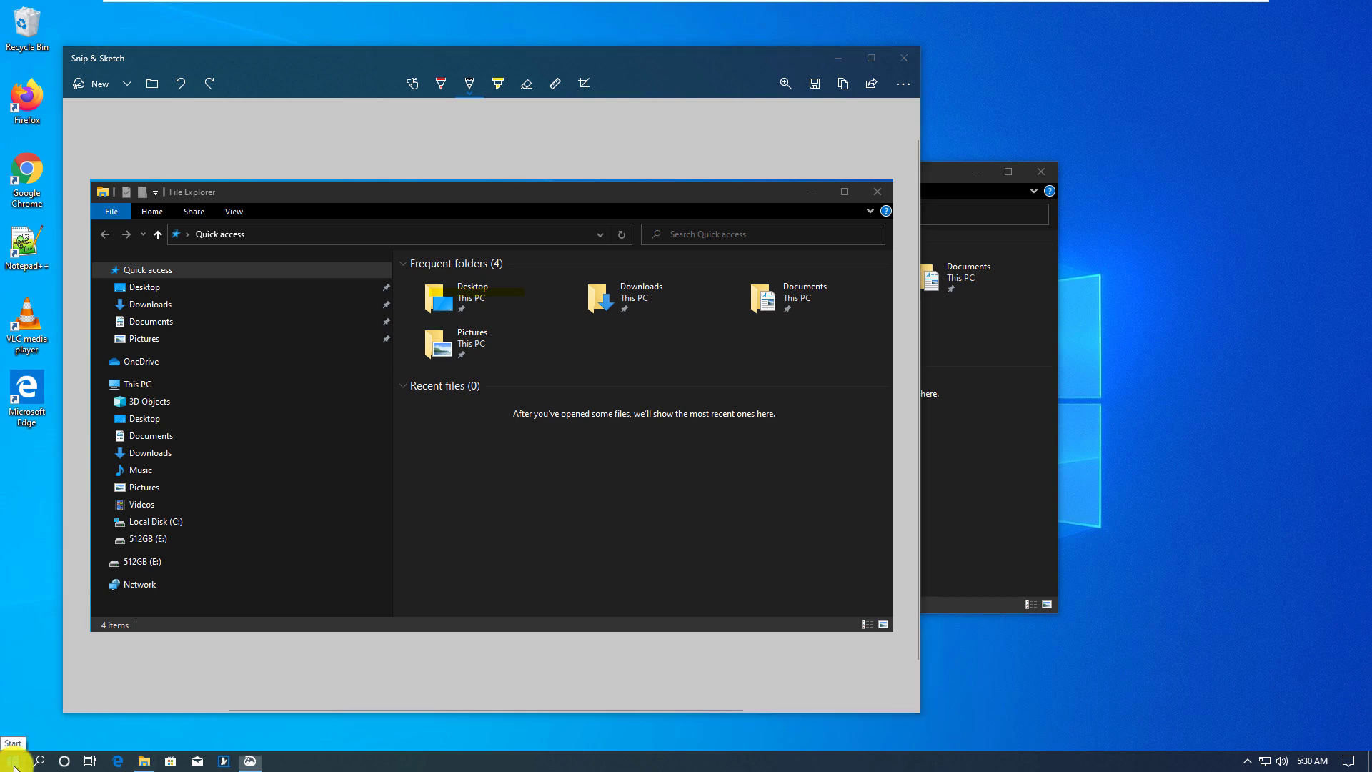
{"action": "left_click", "coordinate": [14, 763]}
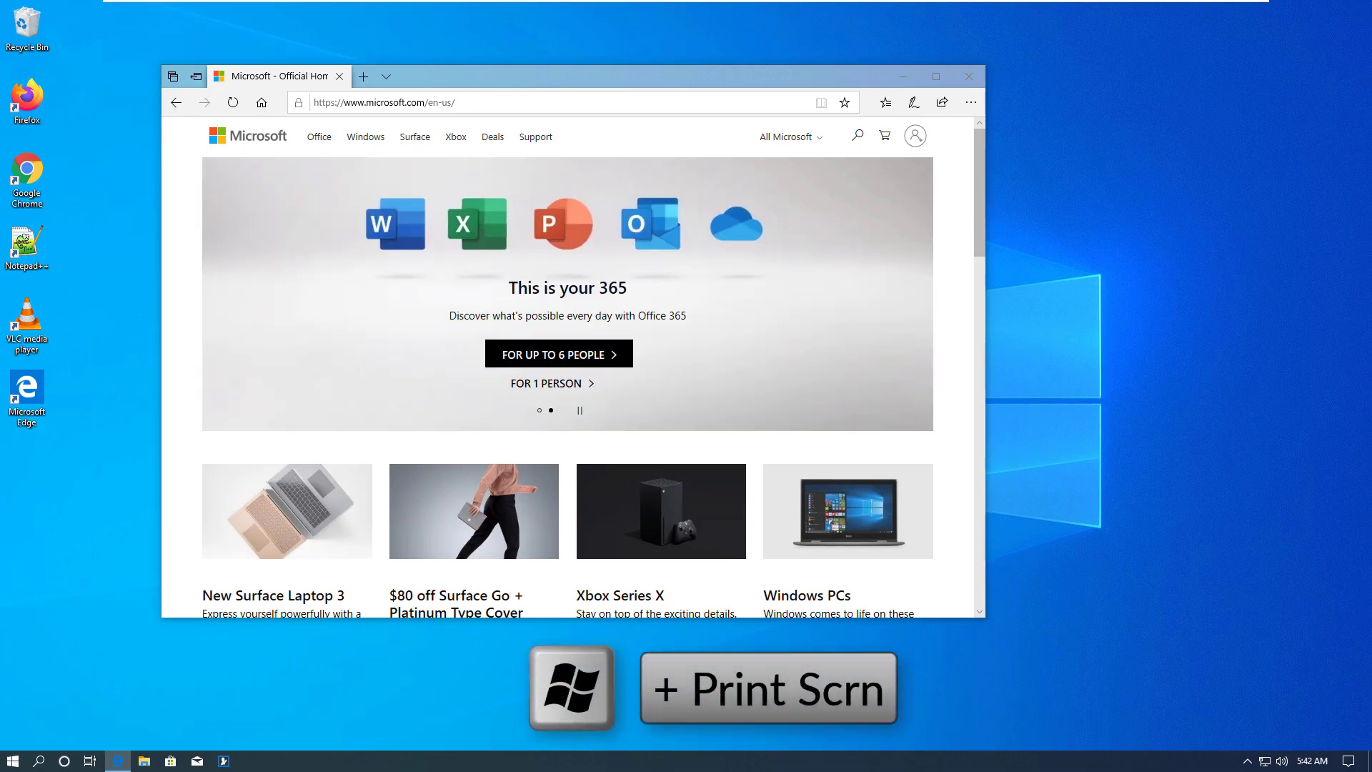
- Take a Win+Print Screen capture and open Screenshot (1) from Pictures\Screenshots
{"action": "key", "text": "super+Print"}
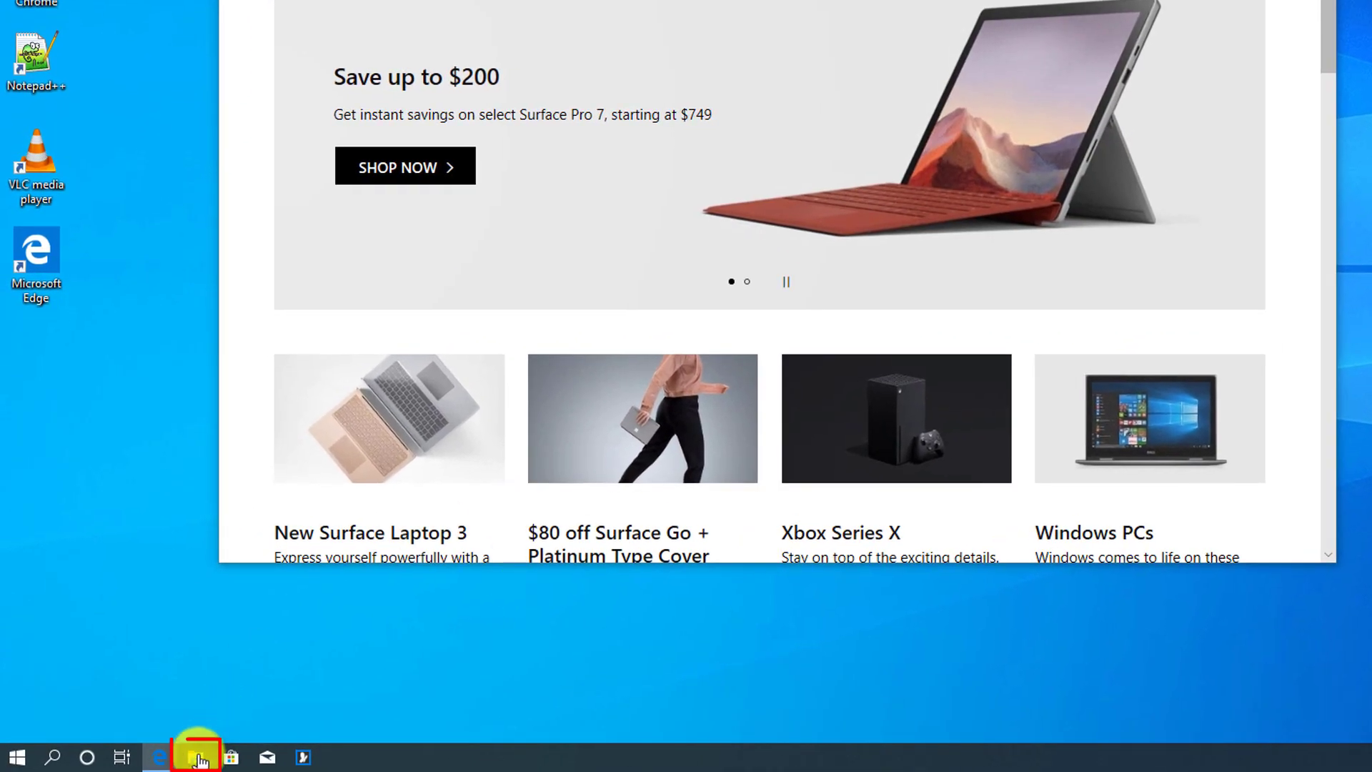
{"action": "left_click", "coordinate": [206, 759]}
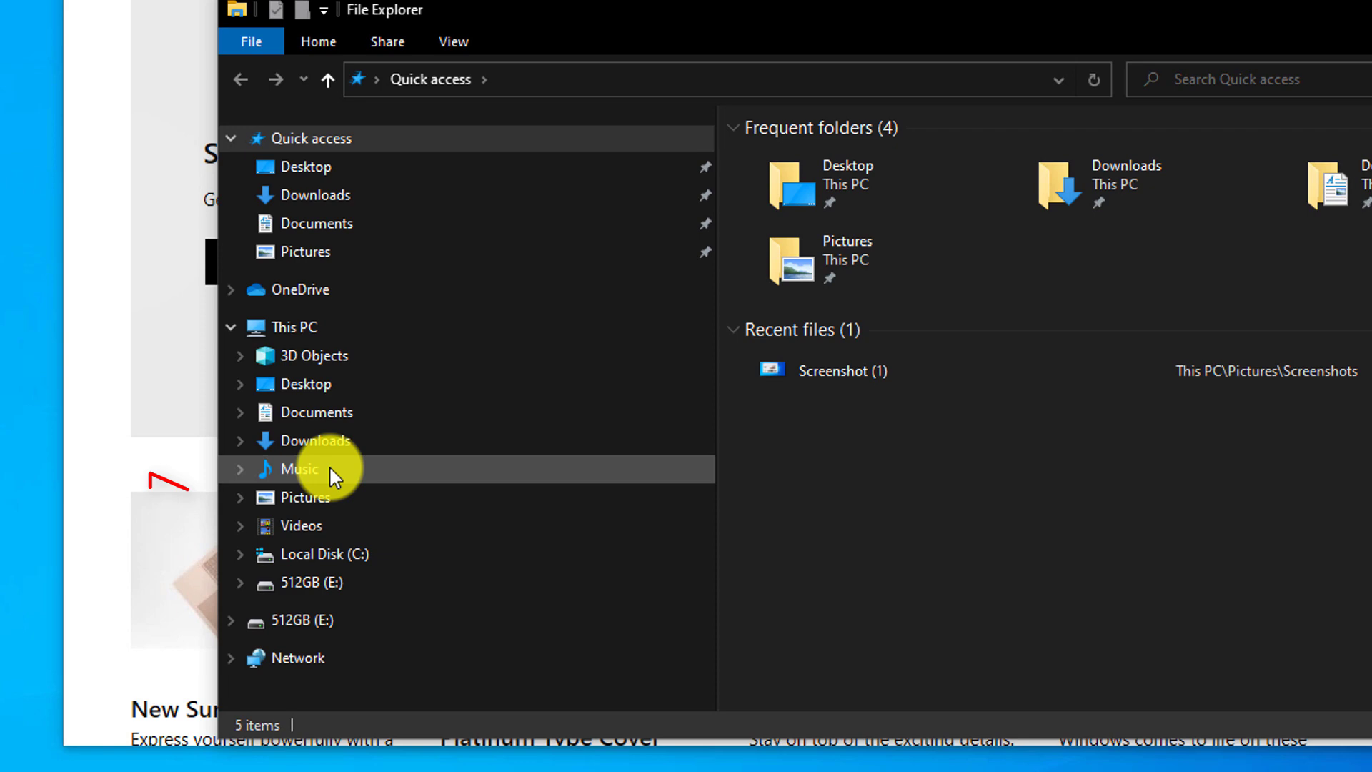
{"action": "left_click", "coordinate": [315, 500]}
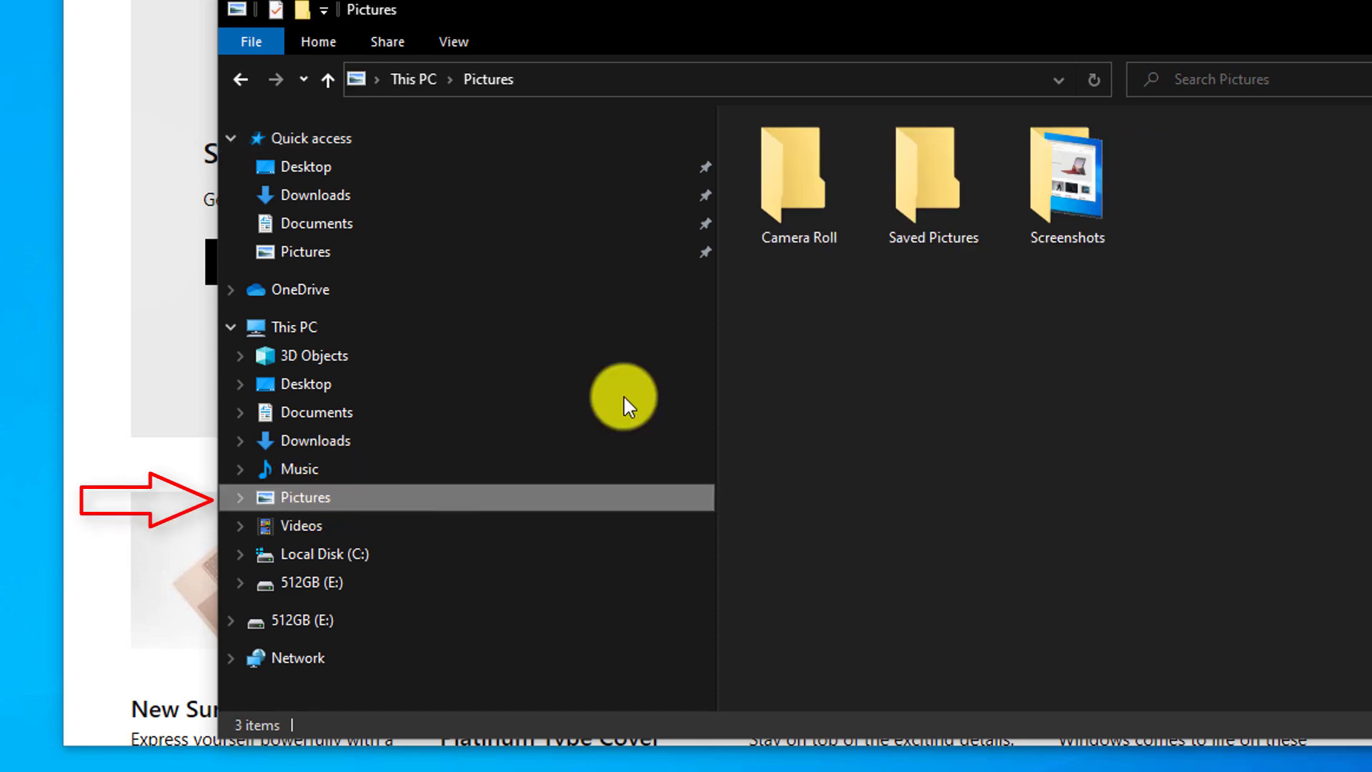
{"action": "double_click", "coordinate": [1079, 211]}
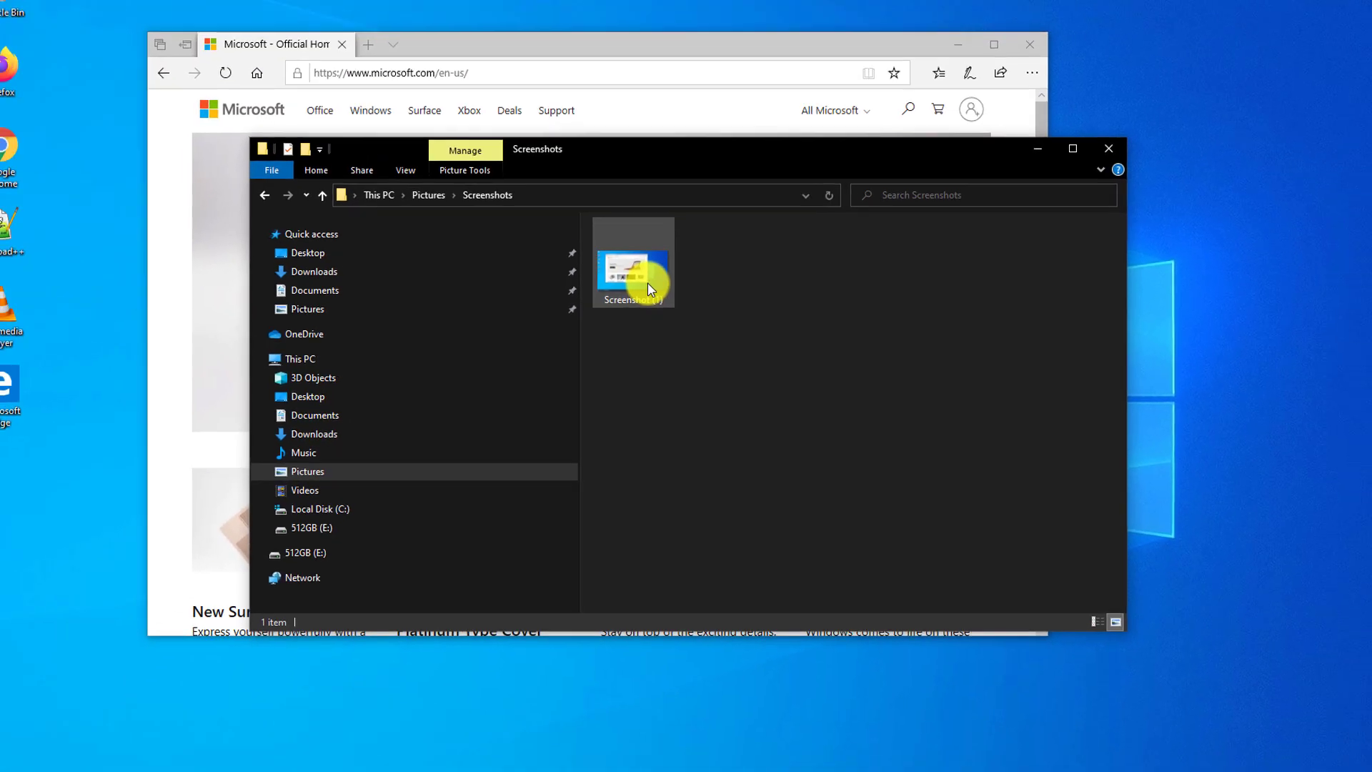
{"action": "double_click", "coordinate": [648, 283]}
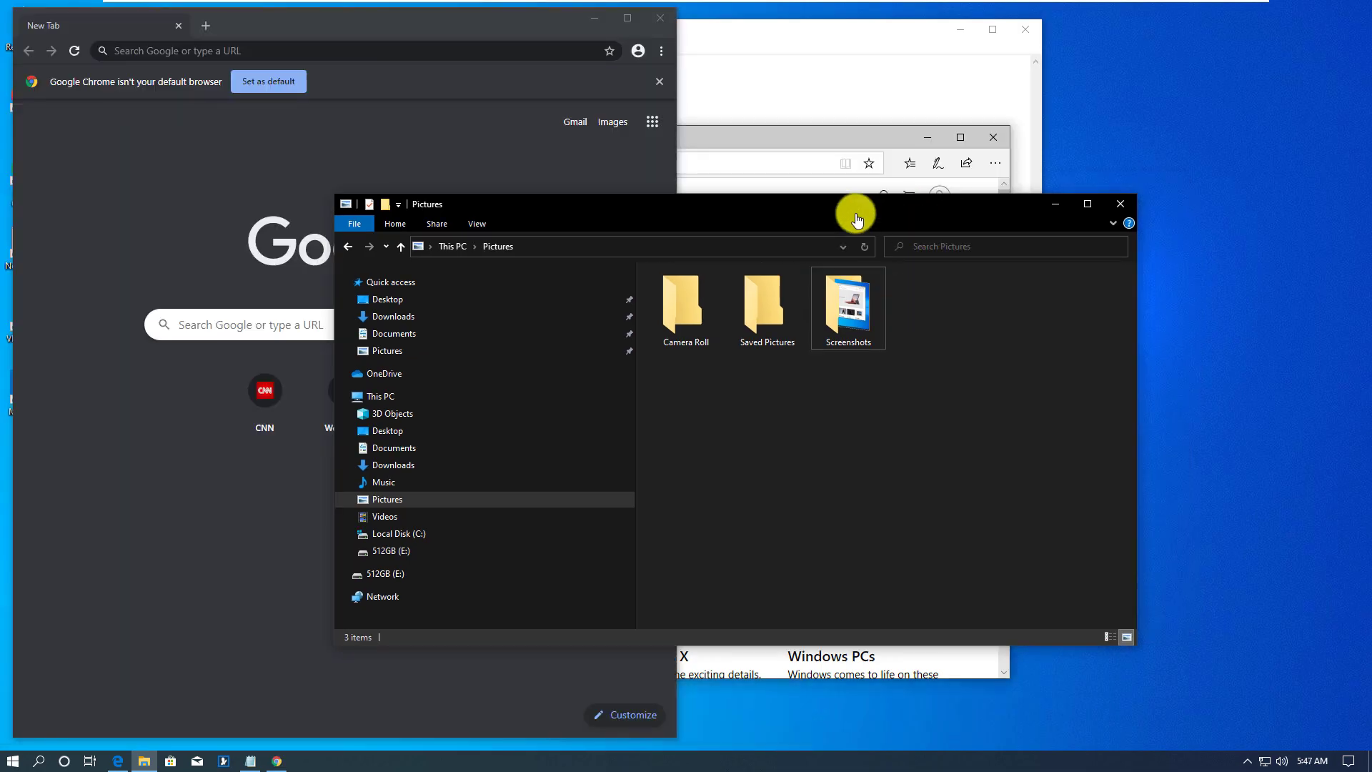
- Shake the File Explorer window to minimise all other windows, then shake again to restore them
{"action": "mouse_move", "coordinate": [936, 204]}
{"action": "left_mouse_down"}
{"action": "mouse_move", "coordinate": [894, 207]}
{"action": "mouse_move", "coordinate": [878, 228]}
{"action": "mouse_move", "coordinate": [1021, 175]}
{"action": "left_mouse_up"}
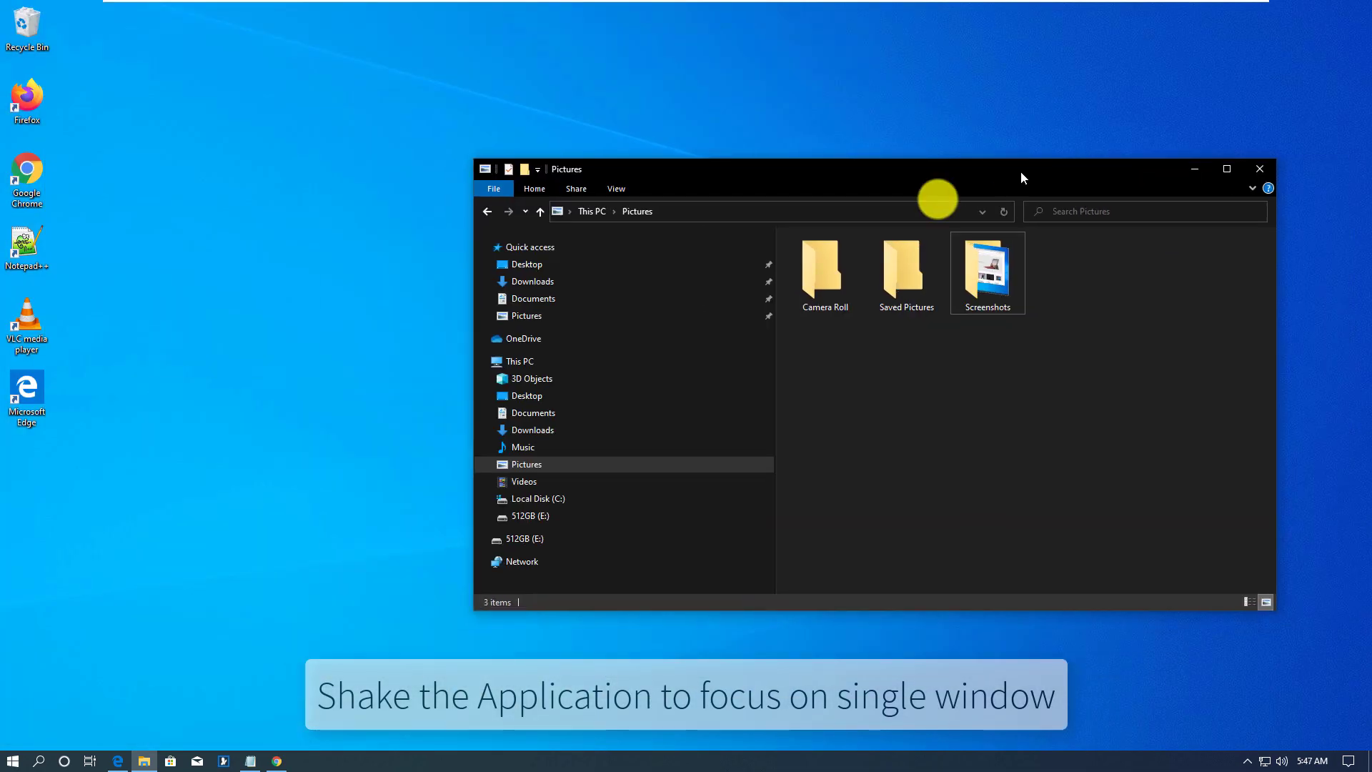
{"action": "mouse_move", "coordinate": [881, 173]}
{"action": "left_mouse_down"}
{"action": "mouse_move", "coordinate": [620, 189]}
{"action": "mouse_move", "coordinate": [677, 166]}
{"action": "left_mouse_up"}
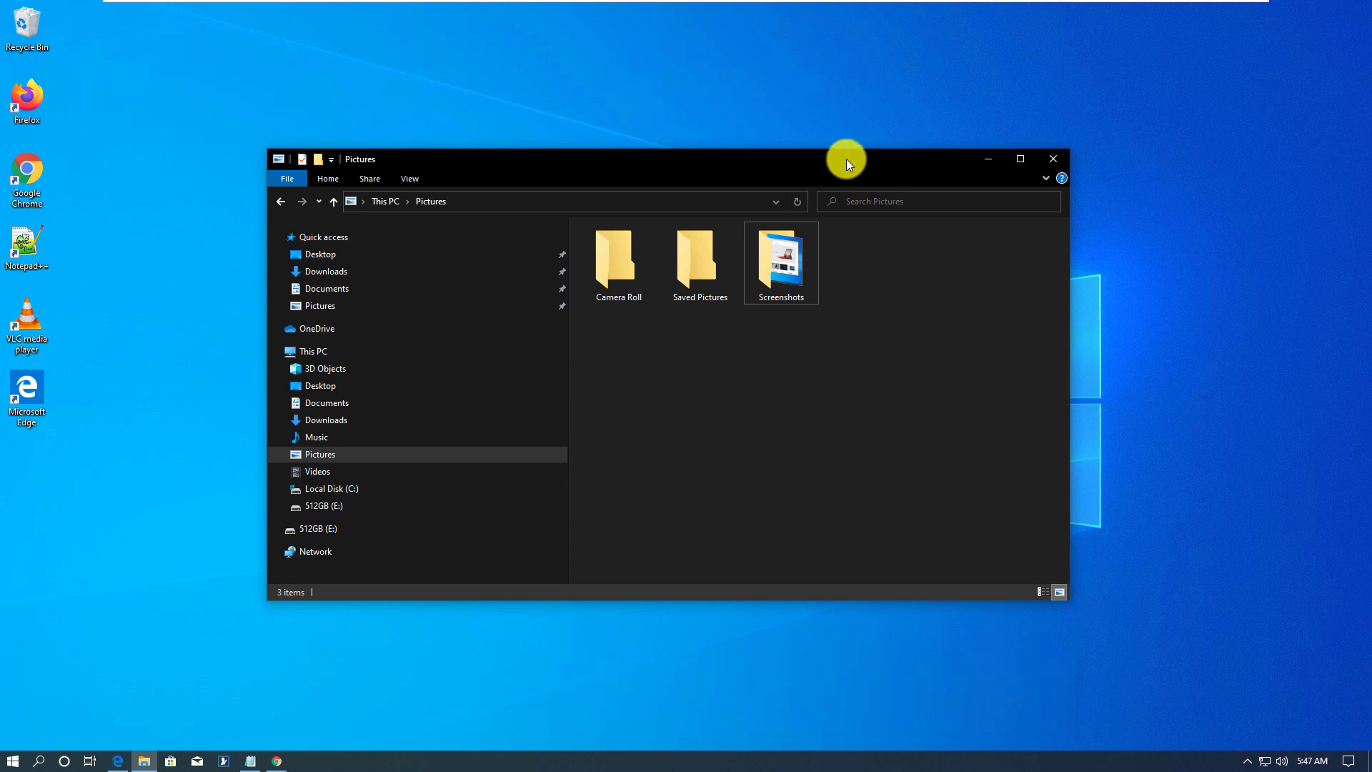
{"action": "mouse_move", "coordinate": [825, 158]}
{"action": "left_mouse_down"}
{"action": "mouse_move", "coordinate": [810, 127]}
{"action": "mouse_move", "coordinate": [790, 164]}
{"action": "mouse_move", "coordinate": [936, 129]}
{"action": "left_mouse_up"}
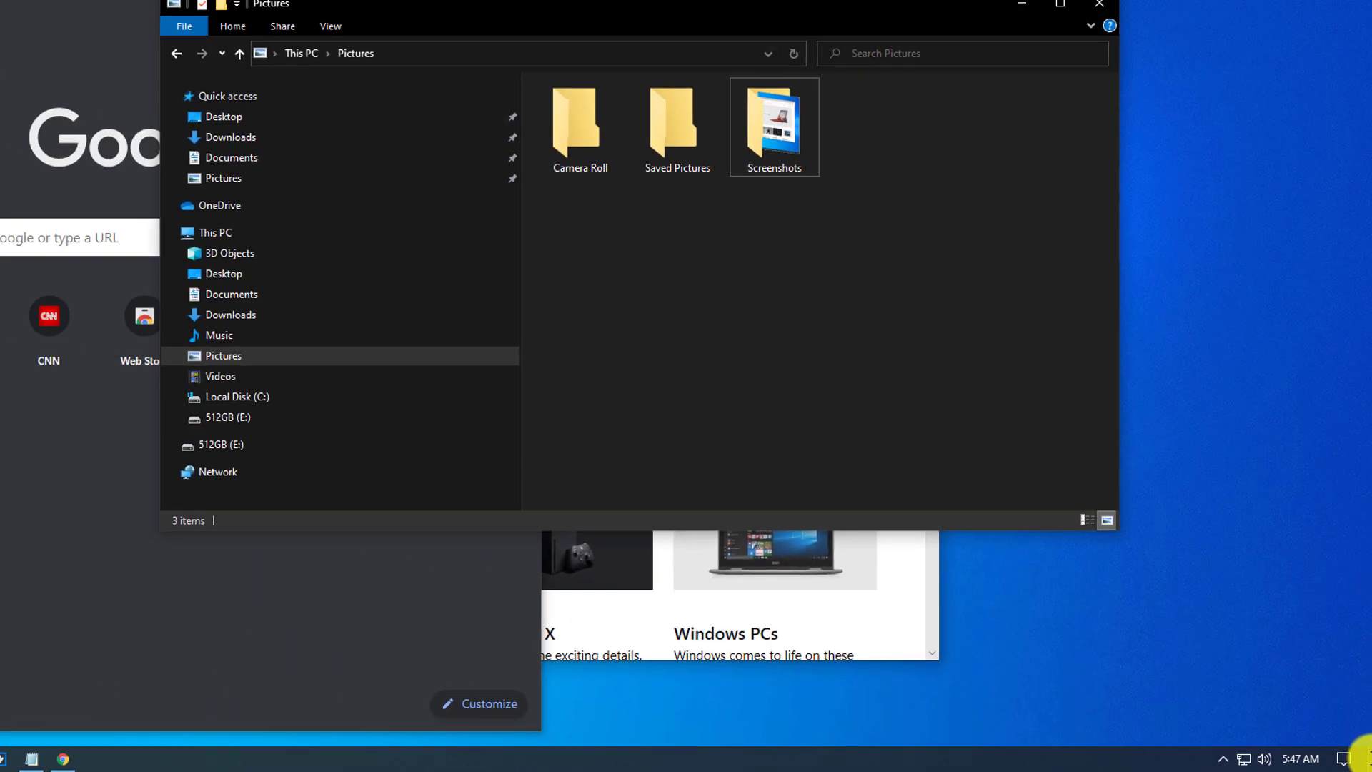
- Use the taskbar's Show desktop corner to hide all windows, then bring them back
{"action": "left_click", "coordinate": [1367, 751]}
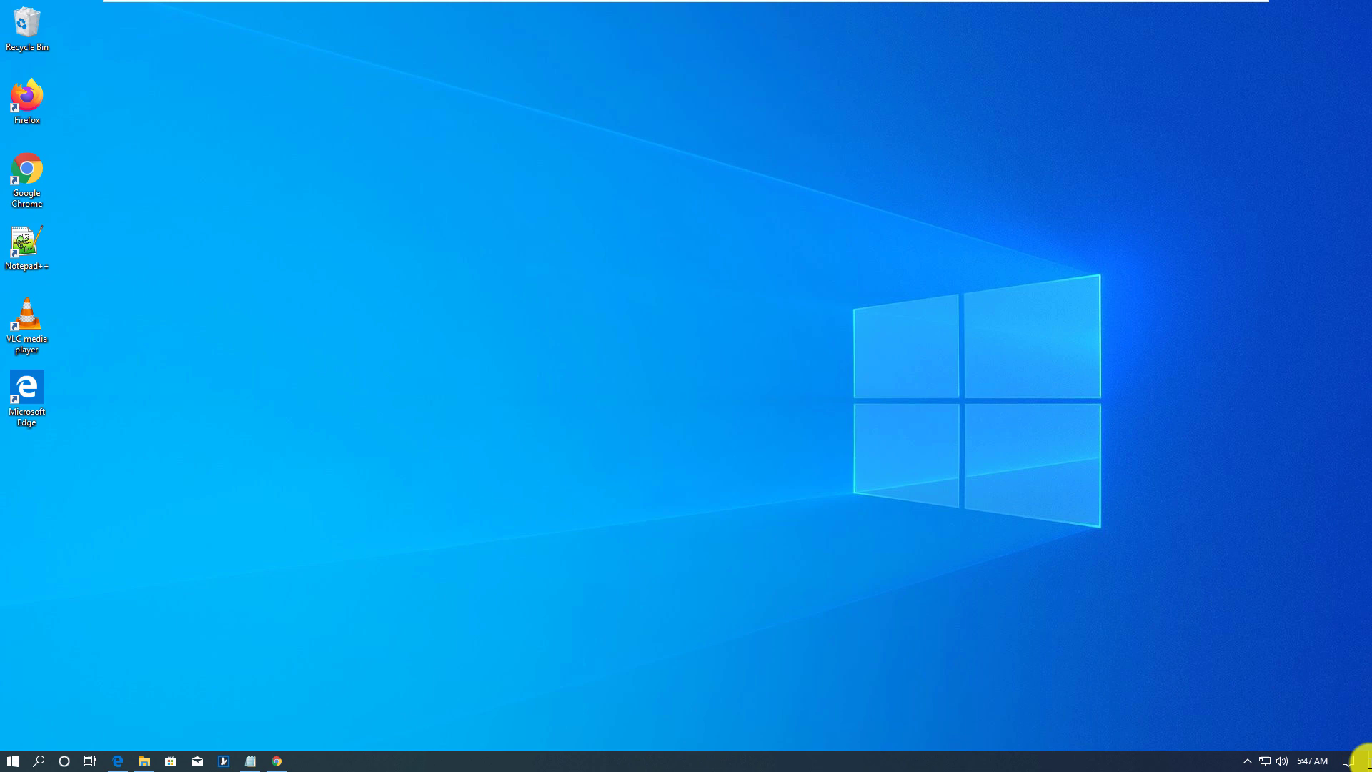
{"action": "left_click", "coordinate": [1367, 755]}
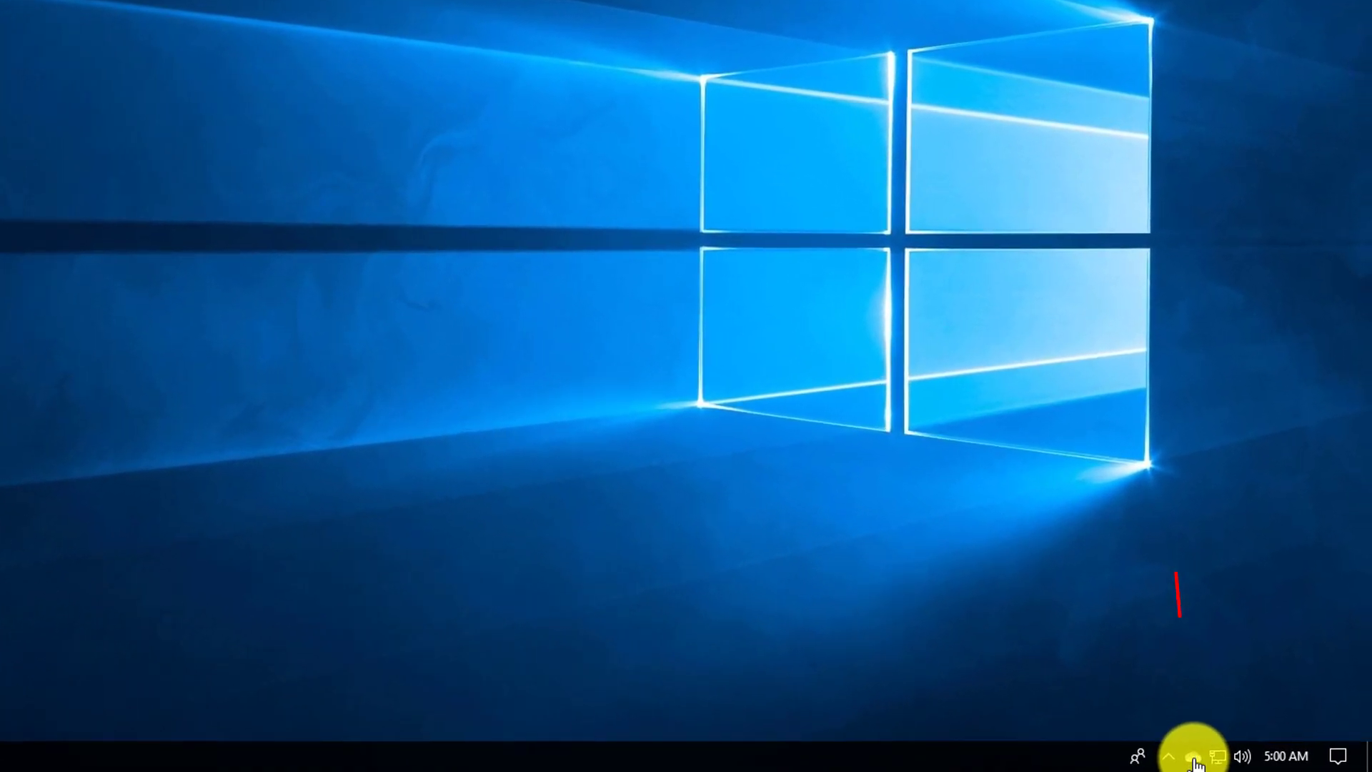
- Open OneDrive Settings' Choose folders list and expand Documents and Pictures to review synced content
{"action": "left_click", "coordinate": [1192, 758]}
{"action": "left_click", "coordinate": [1306, 703]}
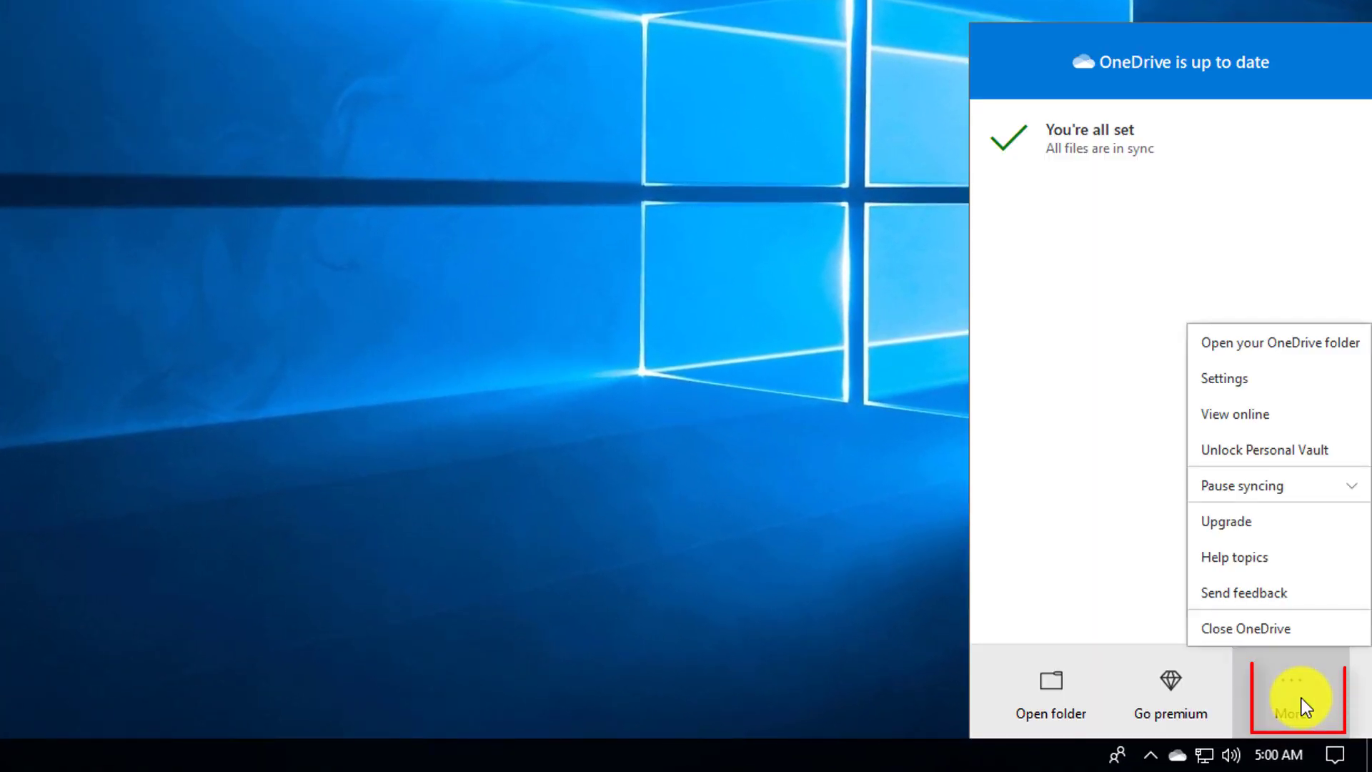
{"action": "left_click", "coordinate": [1249, 386]}
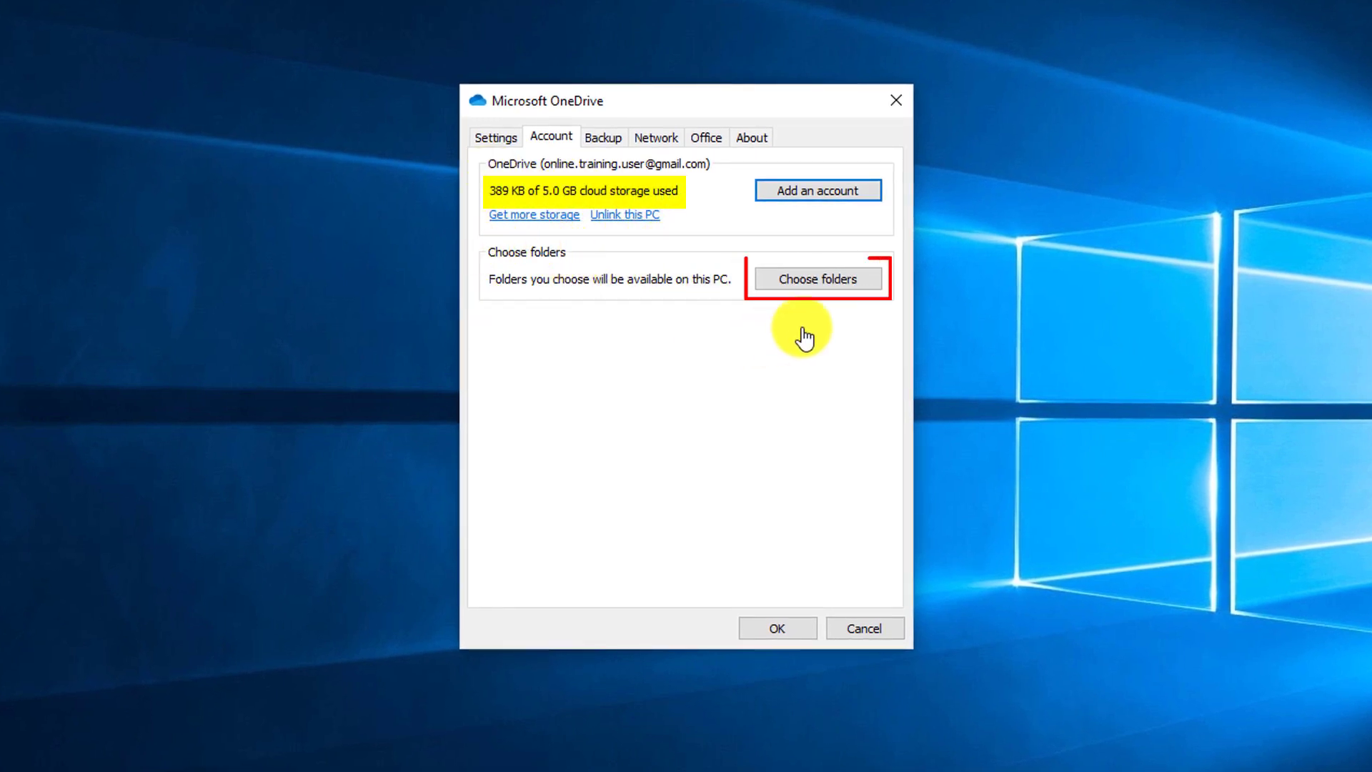
{"action": "left_click", "coordinate": [822, 284]}
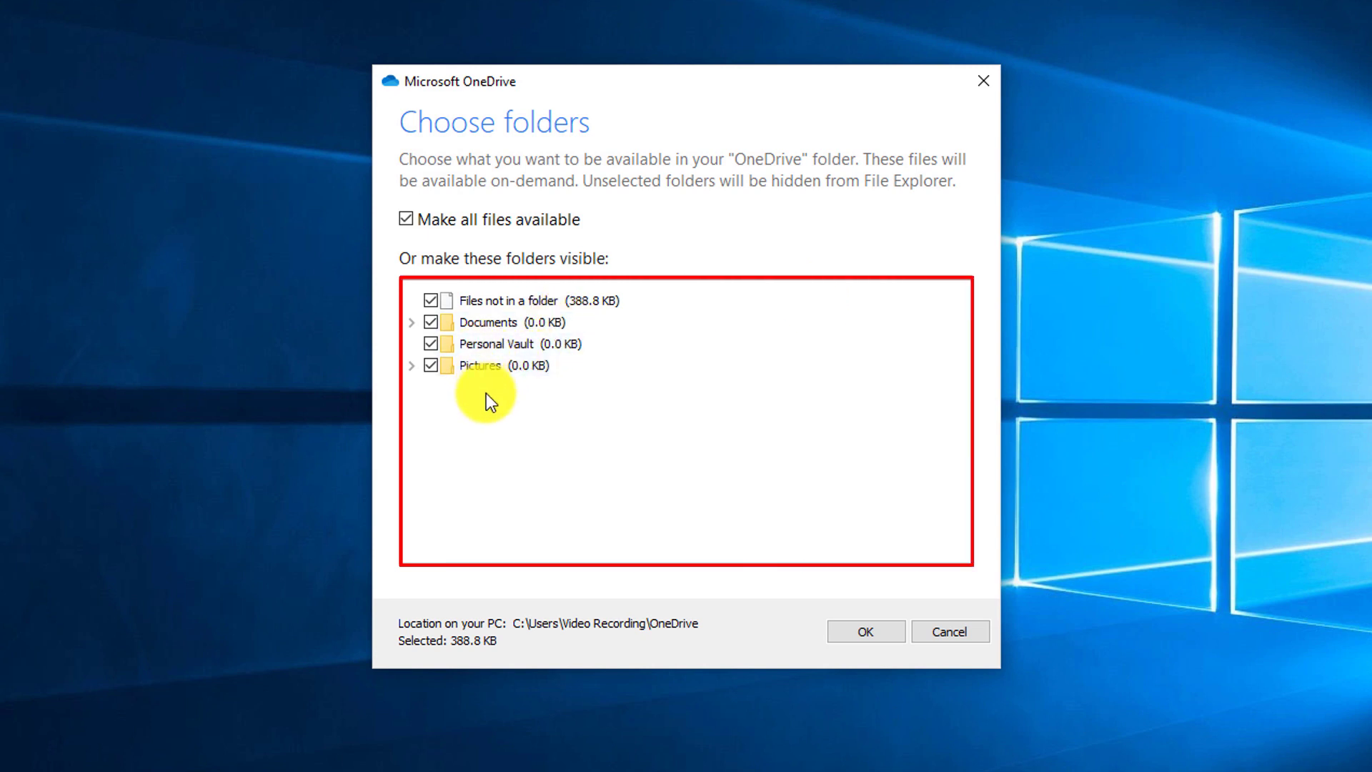
{"action": "left_click", "coordinate": [411, 322]}
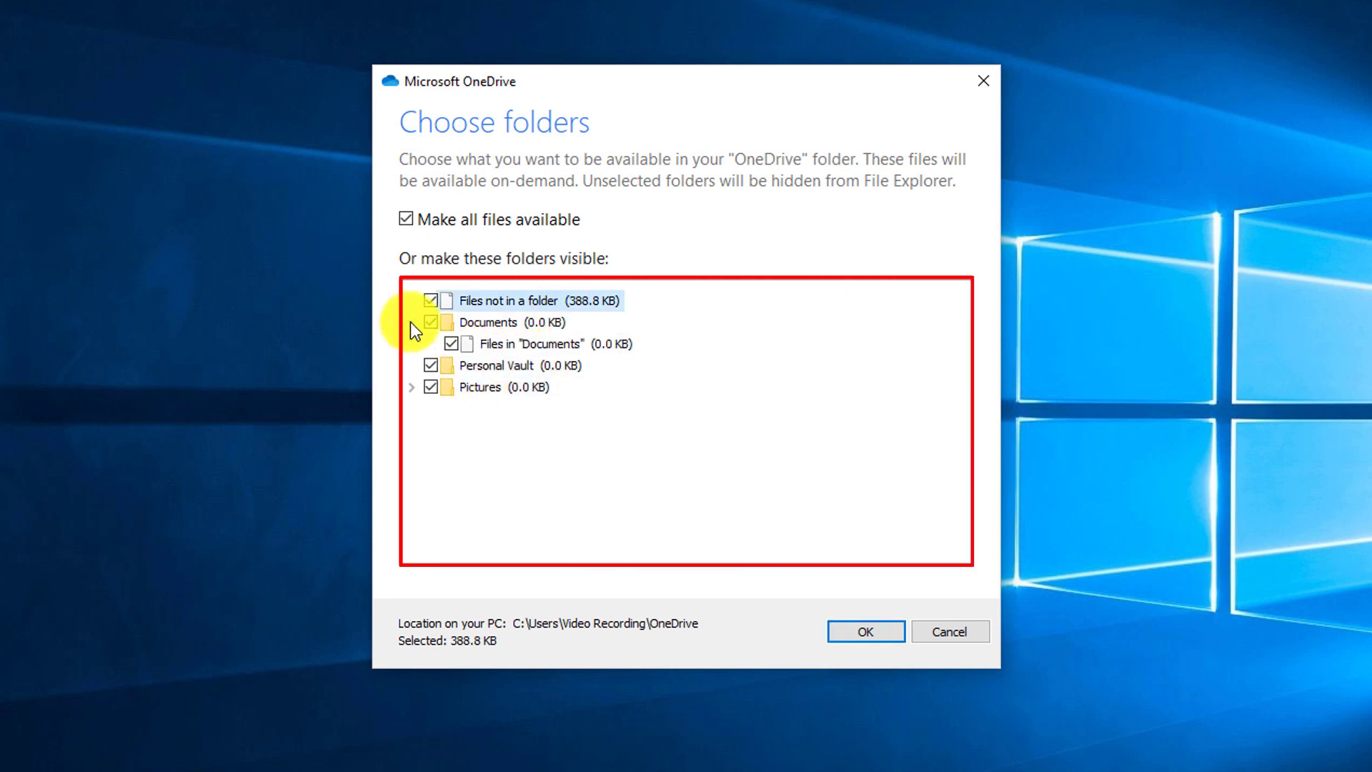
{"action": "left_click", "coordinate": [411, 388]}
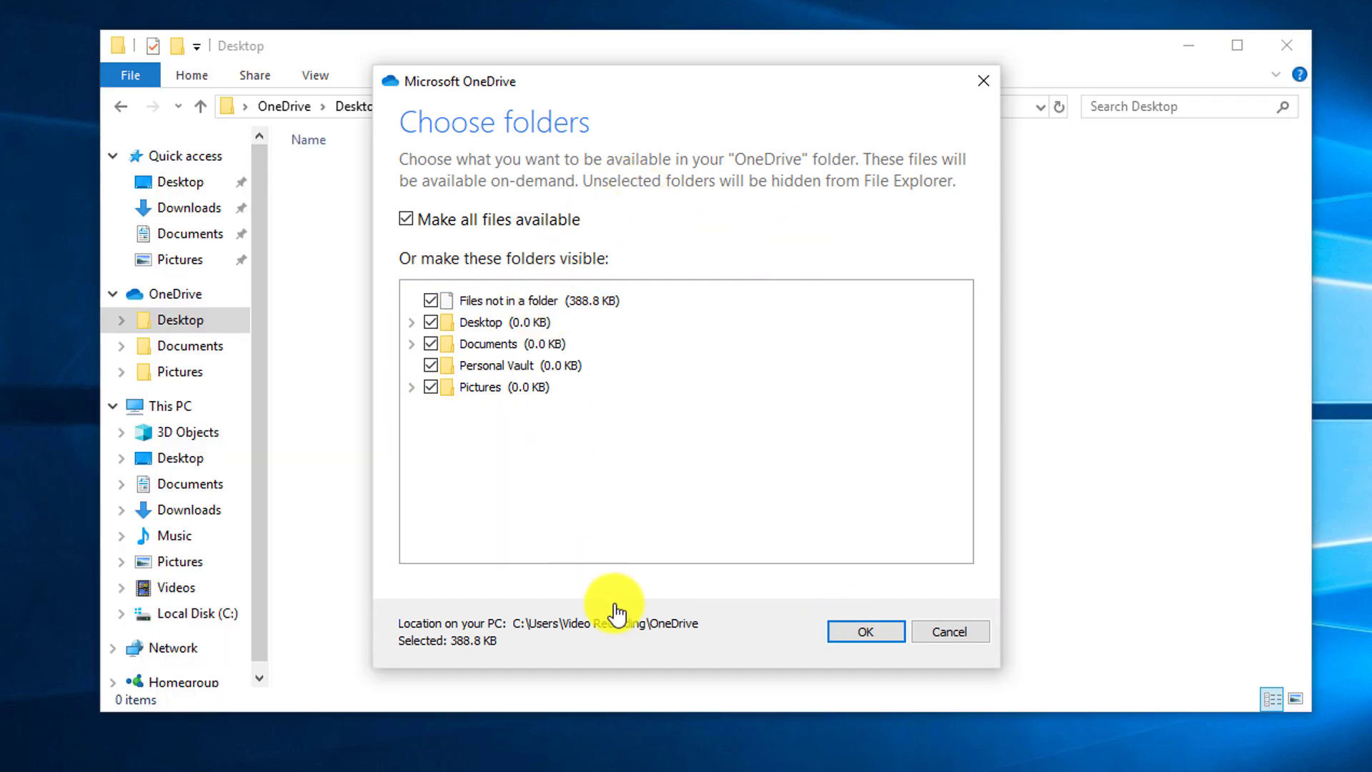
- Keep all OneDrive folders available, then start backing up the Documents folder to OneDrive
{"action": "left_click", "coordinate": [868, 634]}
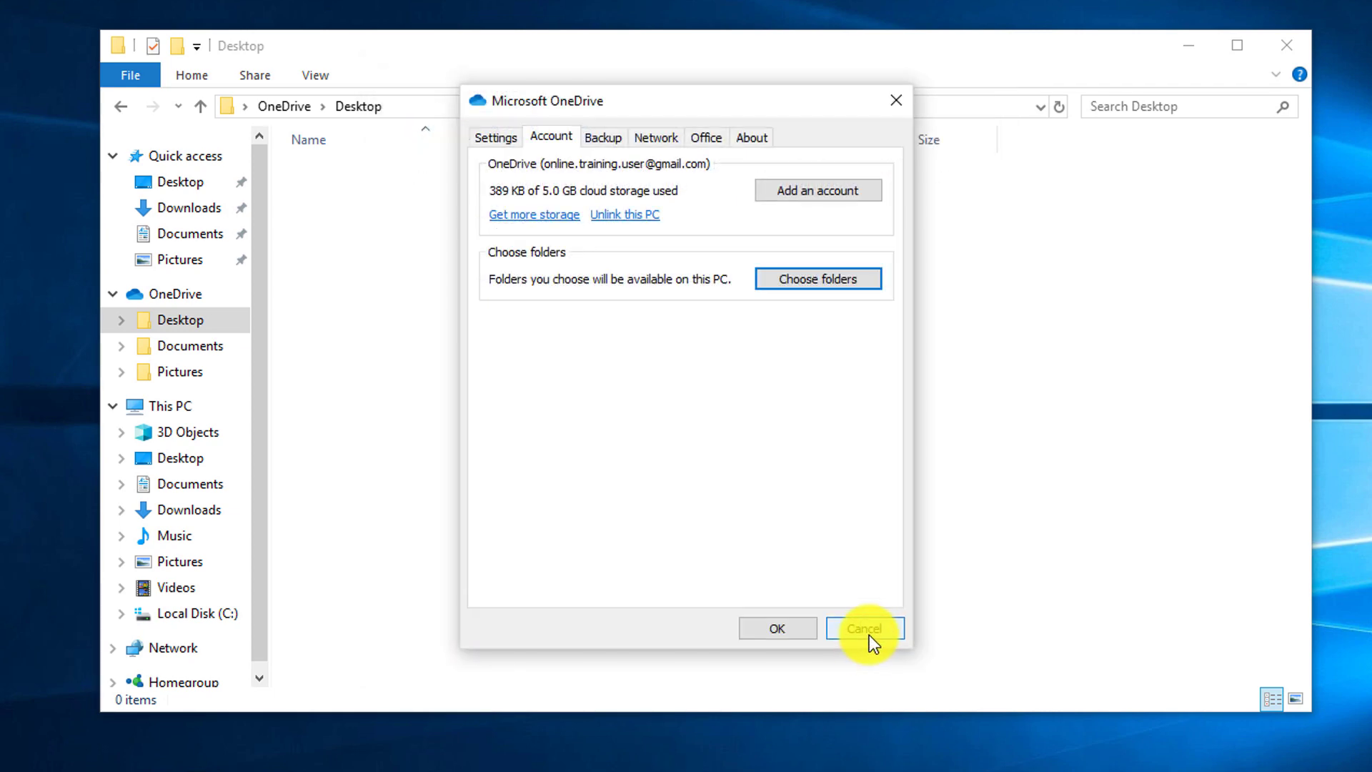
{"action": "left_click", "coordinate": [767, 633]}
{"action": "left_click", "coordinate": [206, 244]}
{"action": "right_click", "coordinate": [207, 245]}
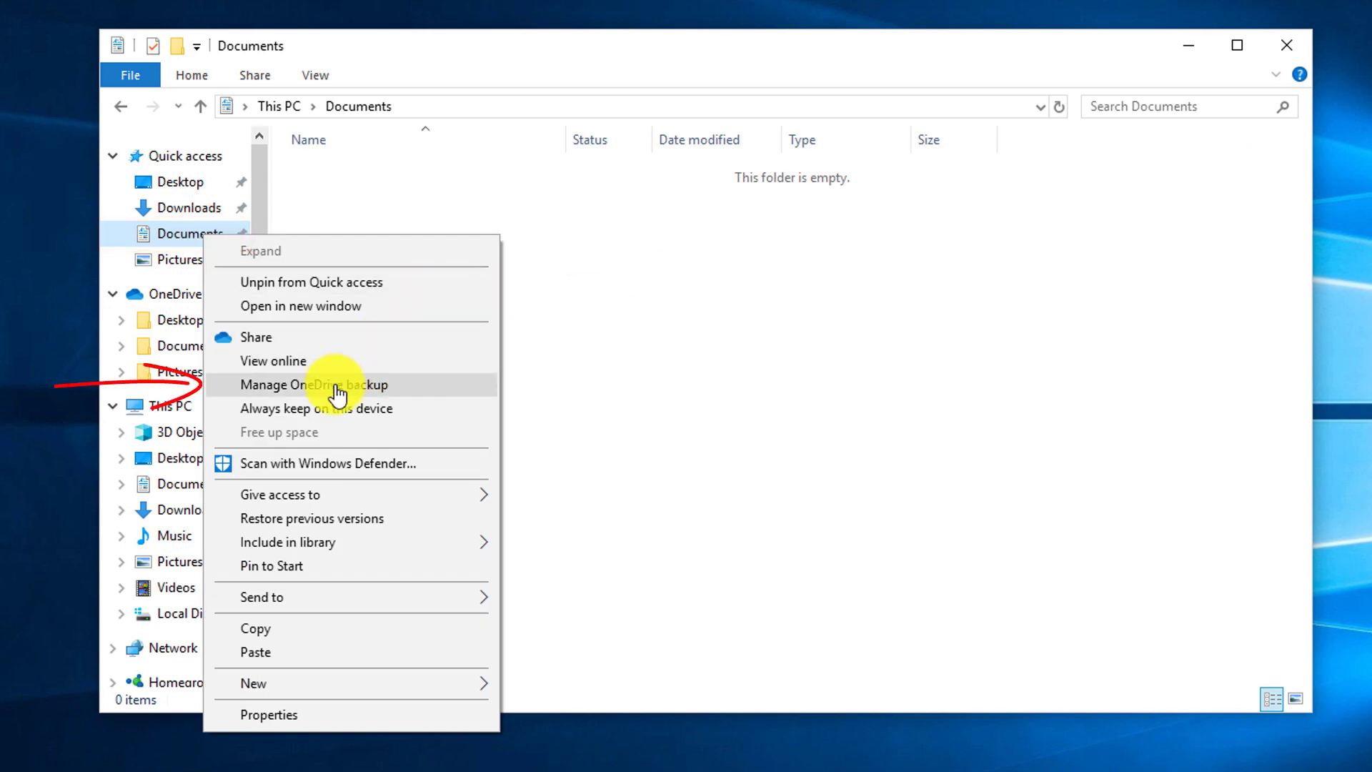
{"action": "left_click", "coordinate": [337, 386]}
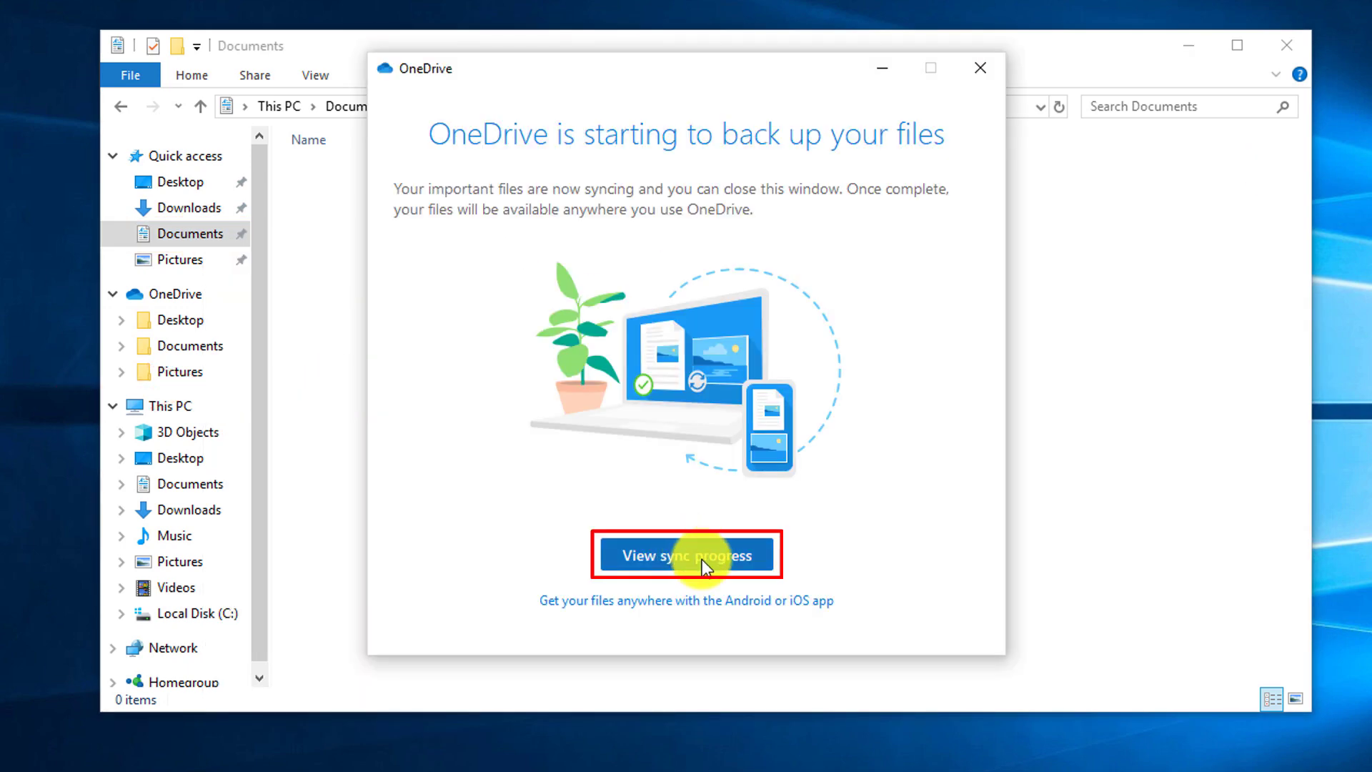
{"action": "left_click", "coordinate": [702, 559]}
{"action": "left_click", "coordinate": [1258, 568]}
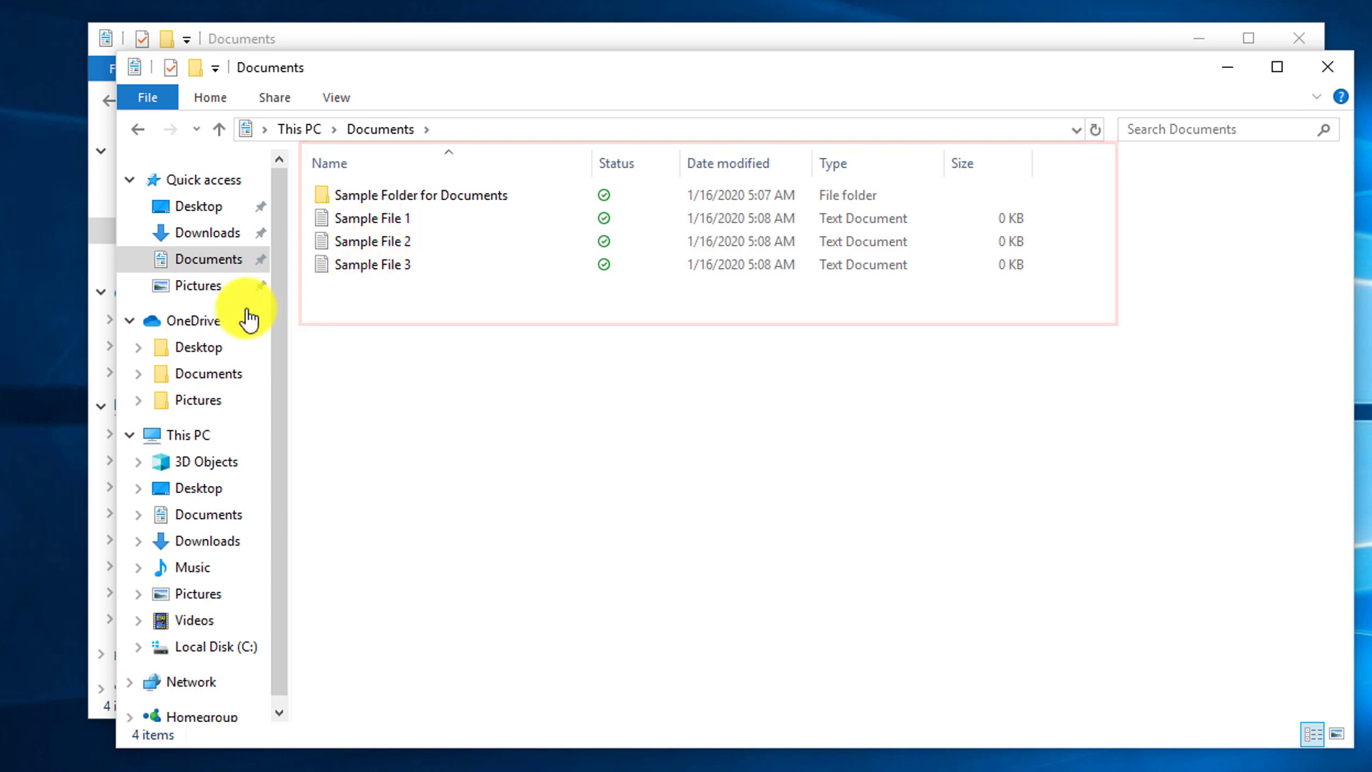
- Back up the Pictures folder to OneDrive and open OneDrive's Documents folder
{"action": "right_click", "coordinate": [230, 272]}
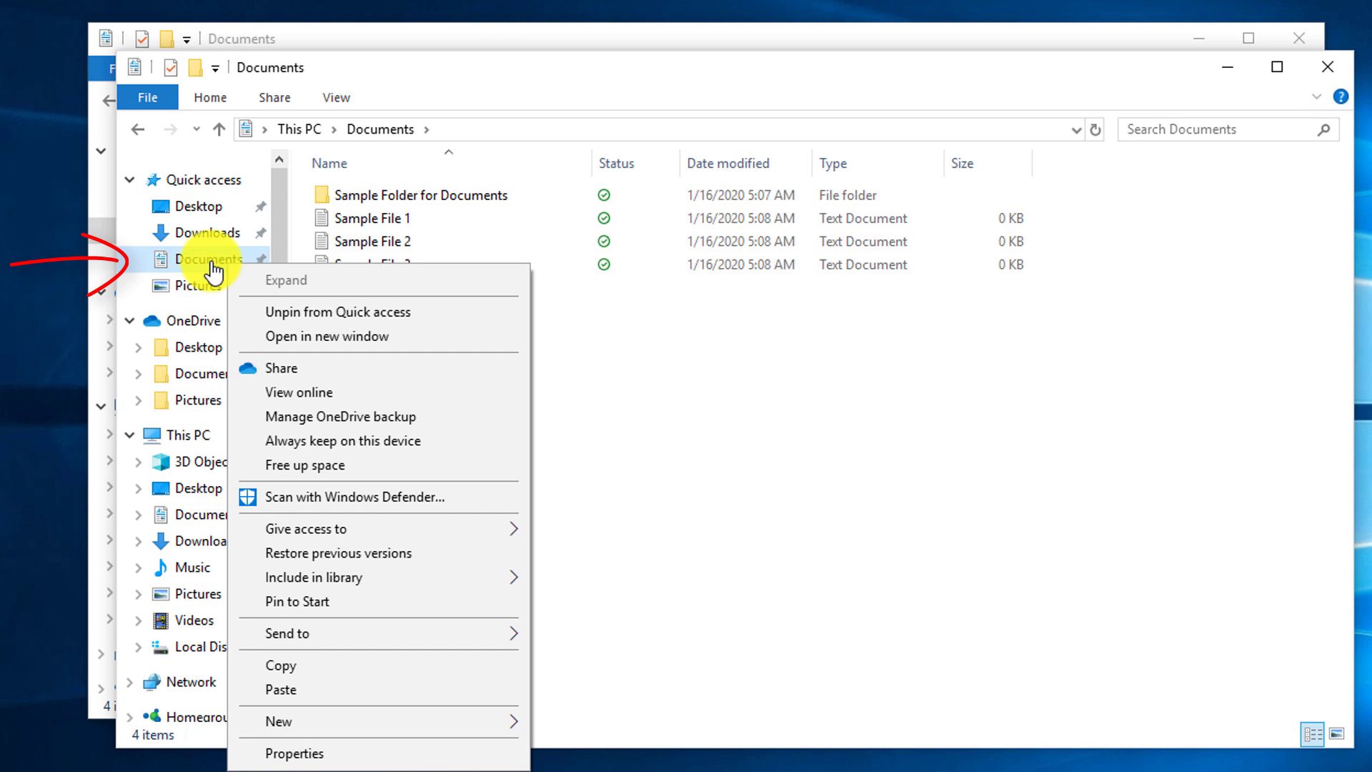
{"action": "left_click", "coordinate": [376, 418]}
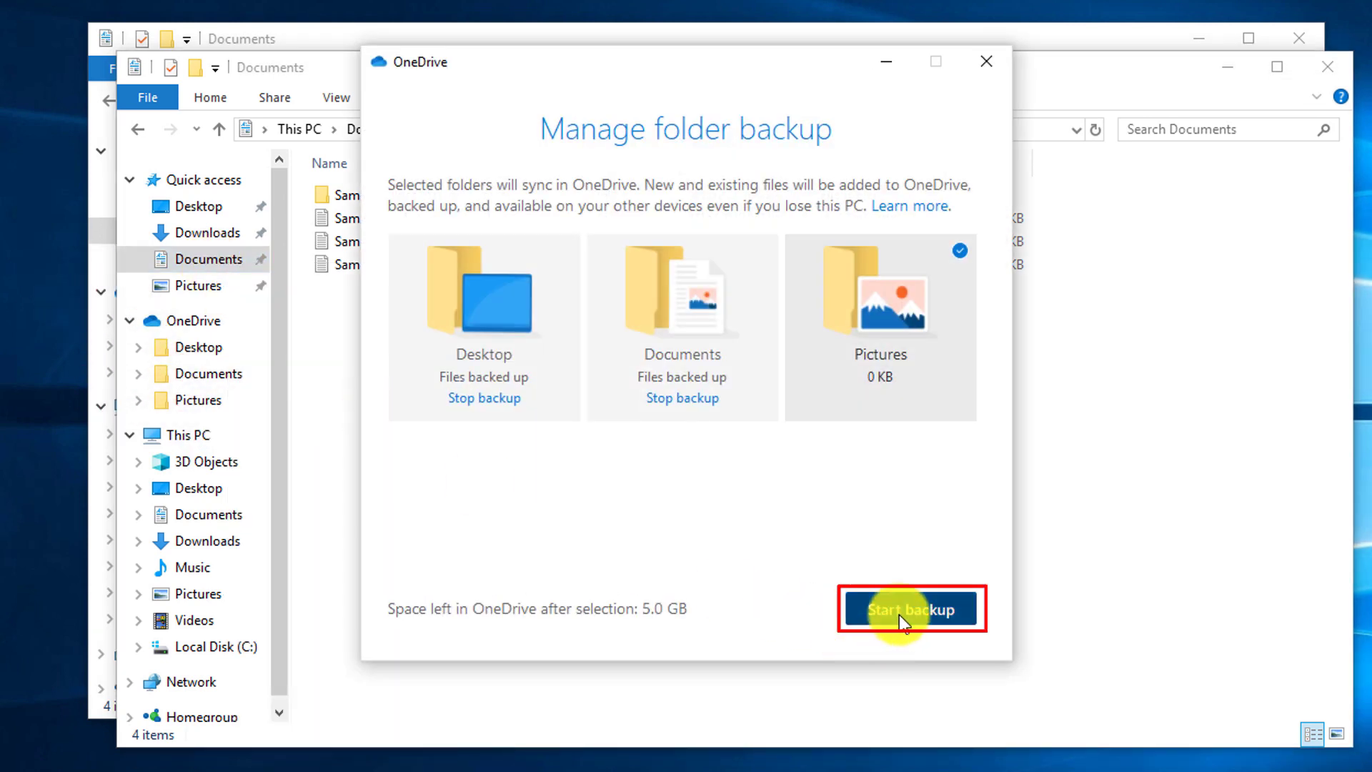
{"action": "left_click", "coordinate": [899, 615]}
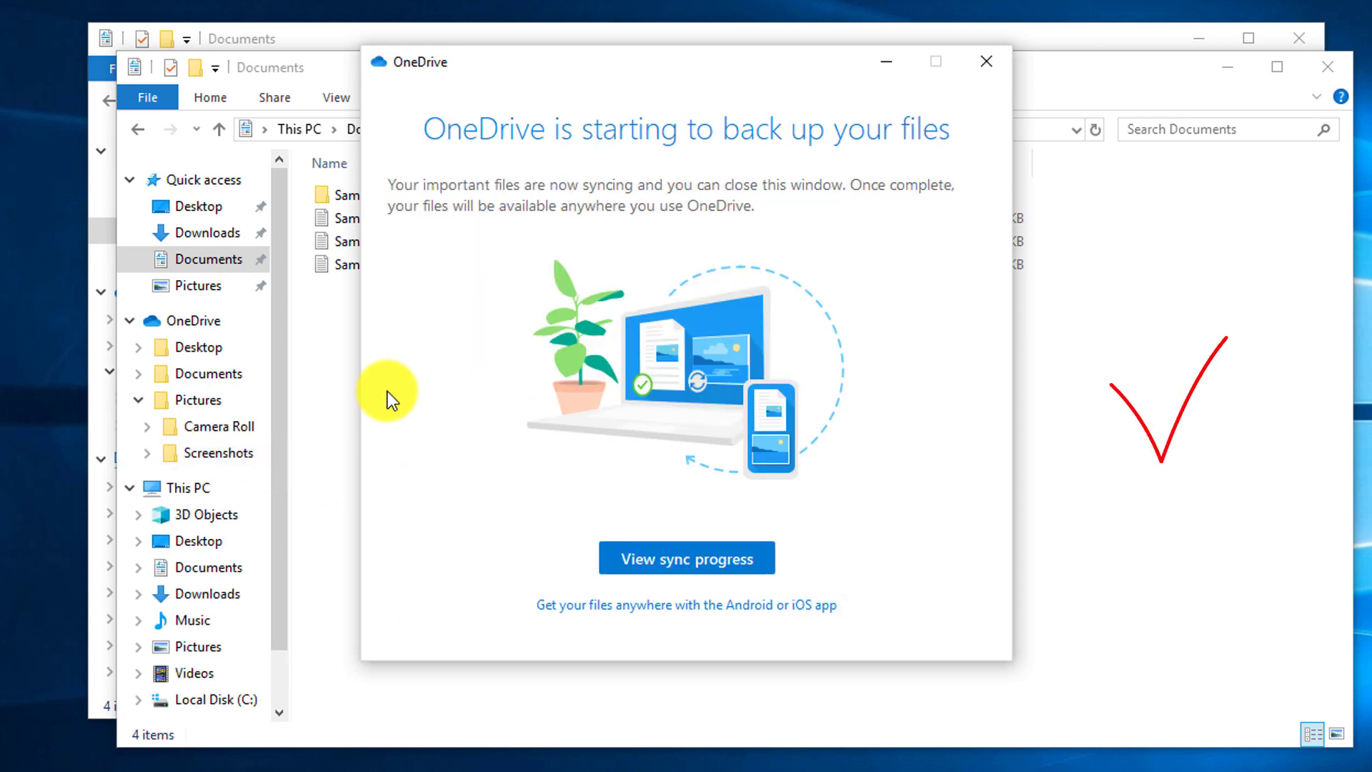
{"action": "left_click", "coordinate": [986, 61]}
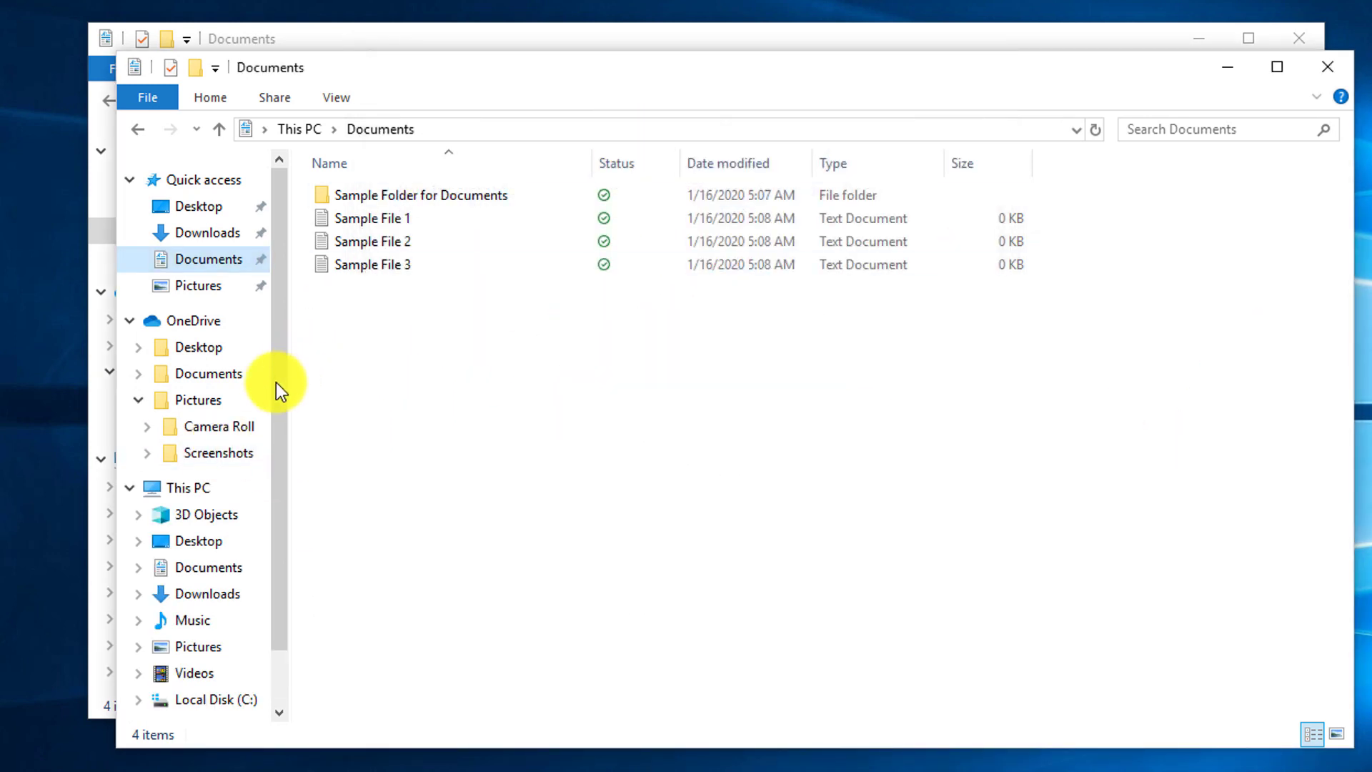
{"action": "left_click", "coordinate": [136, 377]}
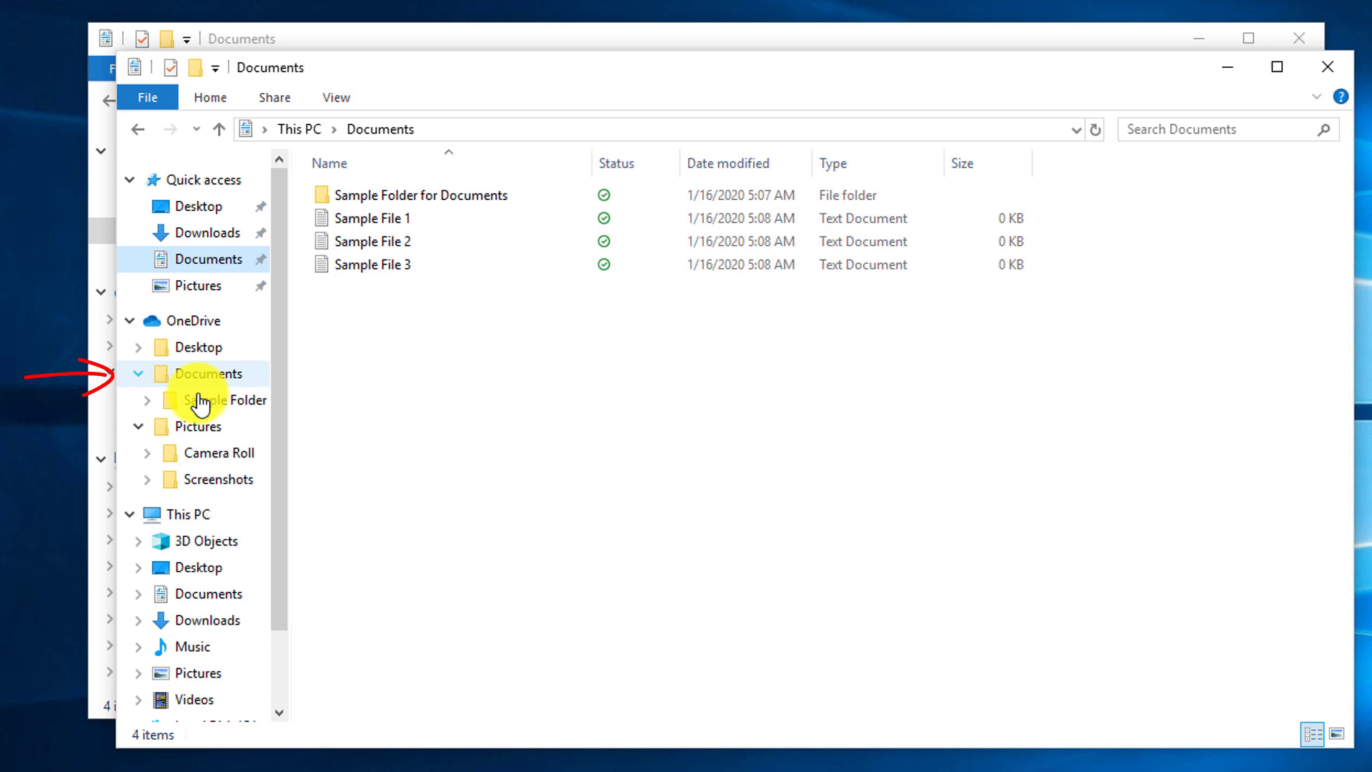
{"action": "left_click", "coordinate": [218, 374]}
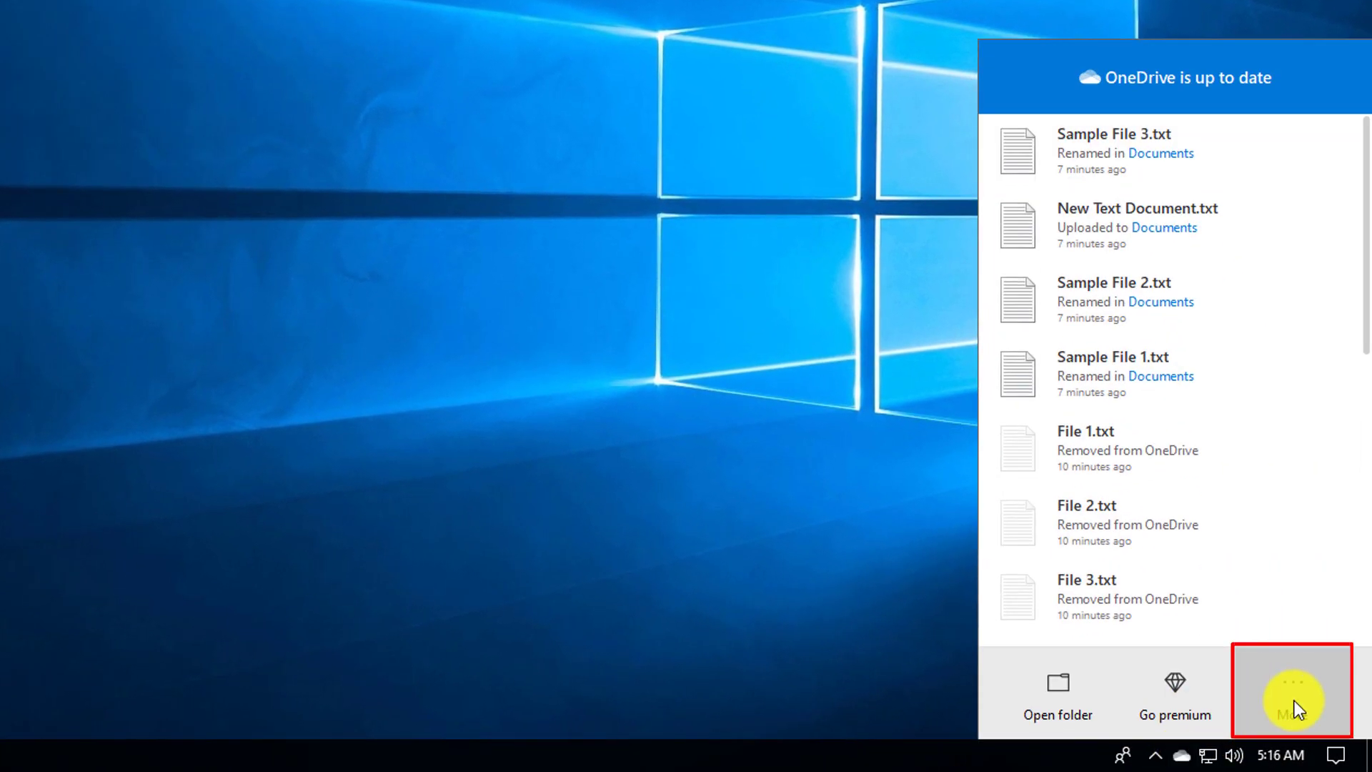
- Unlock the OneDrive Personal Vault, requesting the verification code by e-mail
{"action": "left_click", "coordinate": [1299, 695]}
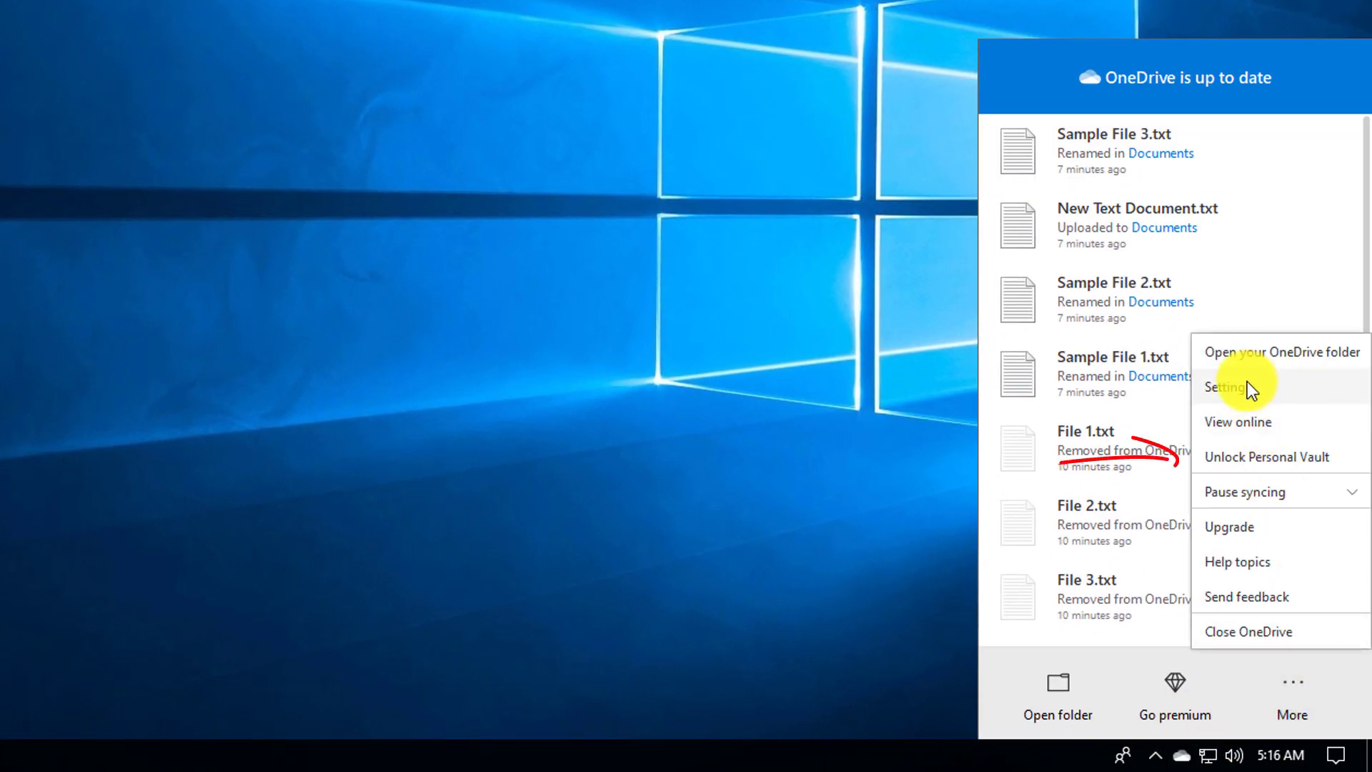
{"action": "left_click", "coordinate": [1244, 456]}
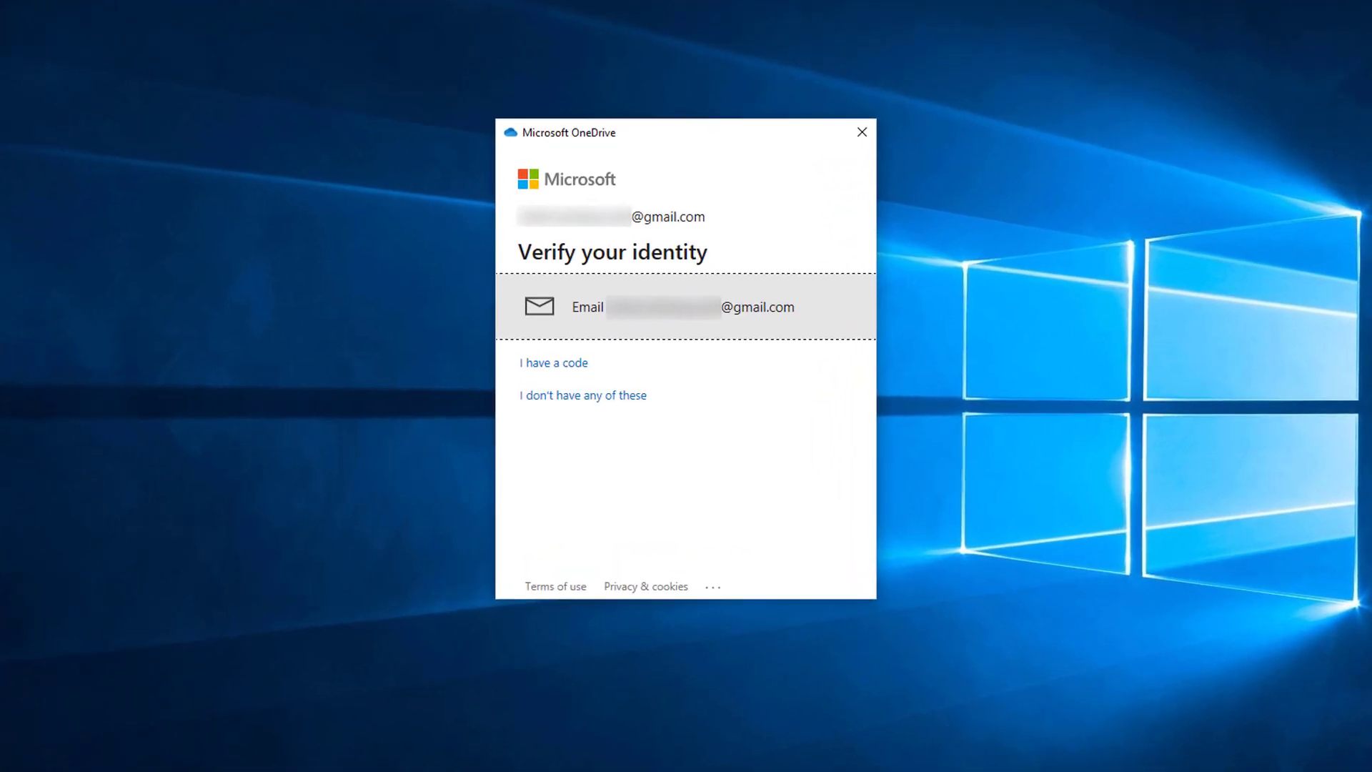
{"action": "left_click", "coordinate": [673, 313]}
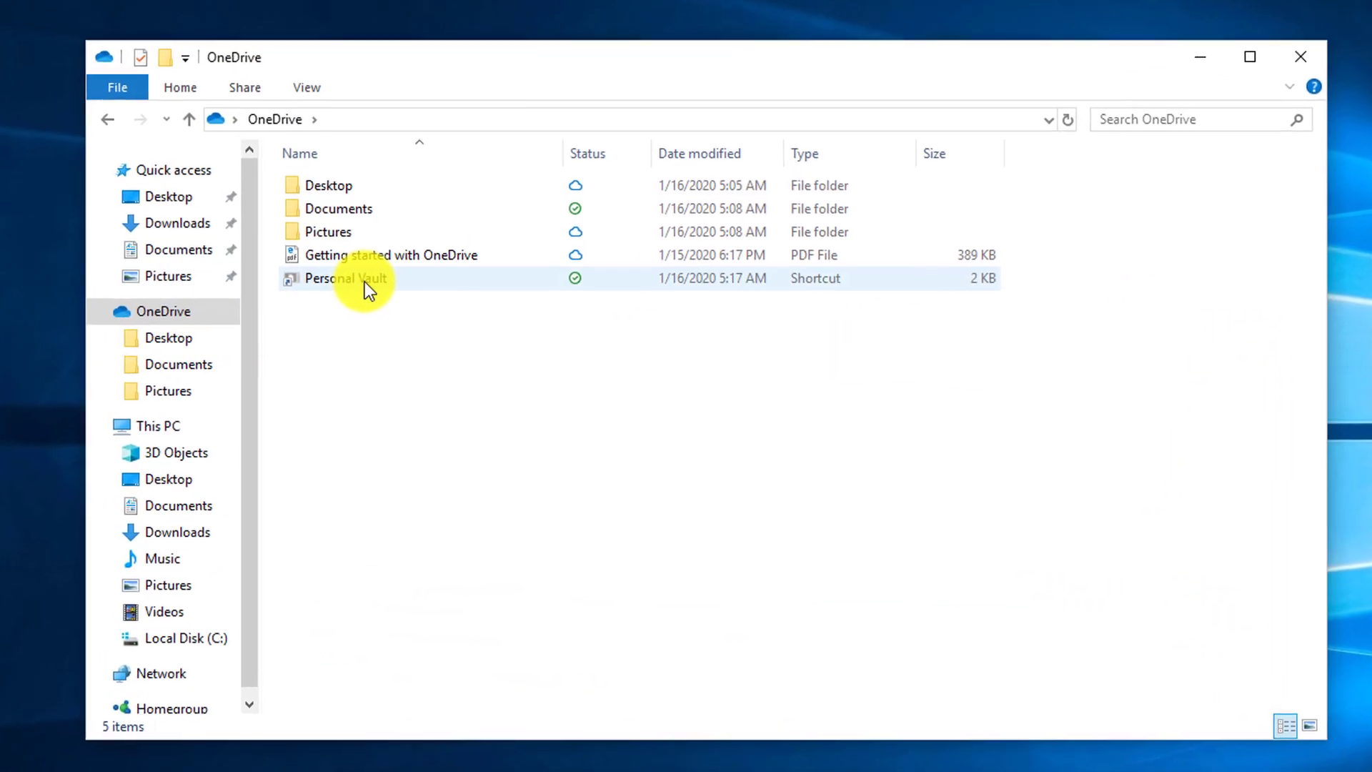
- Open the Personal Vault shortcut inside the OneDrive folder
{"action": "double_click", "coordinate": [389, 289]}
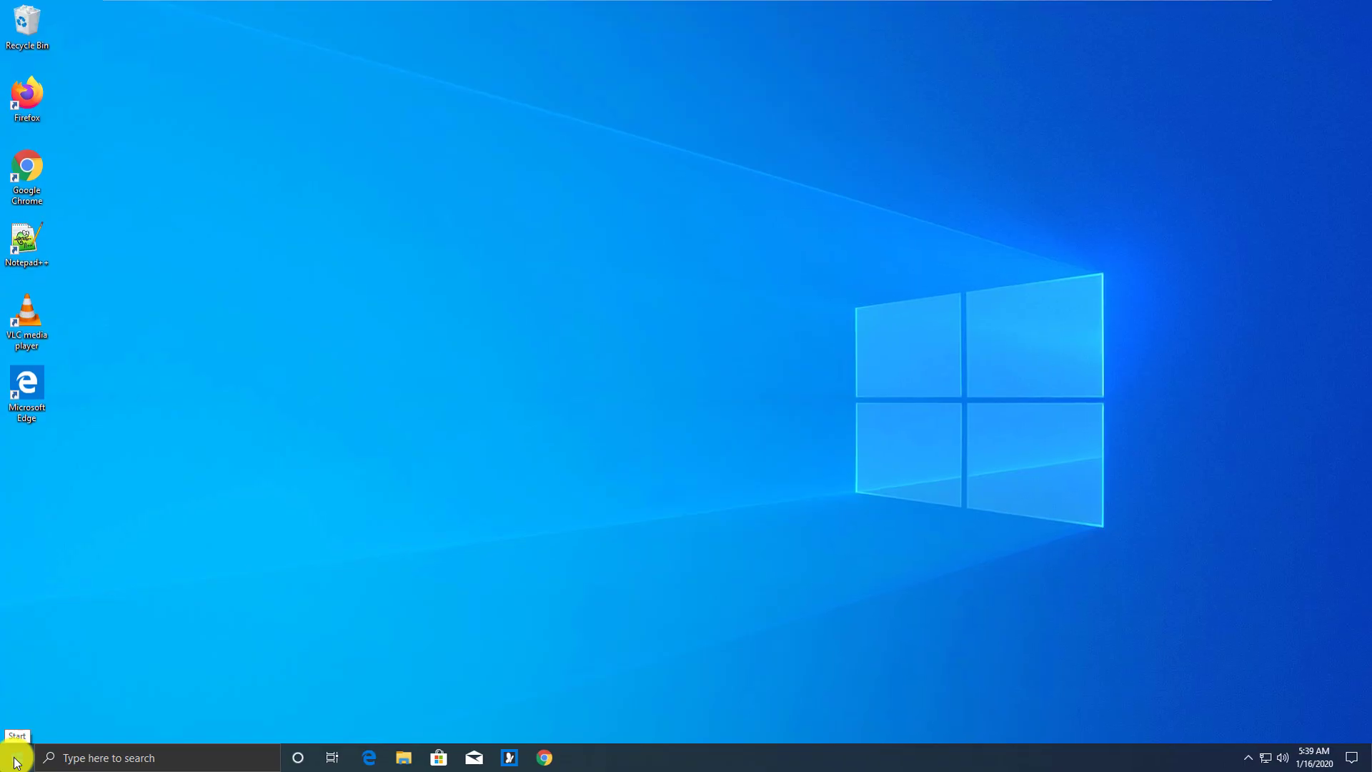
- Find 'active hours' in Settings and turn on Automatically adjust active hours
{"action": "left_click", "coordinate": [17, 754]}
{"action": "mouse_move", "coordinate": [24, 687]}
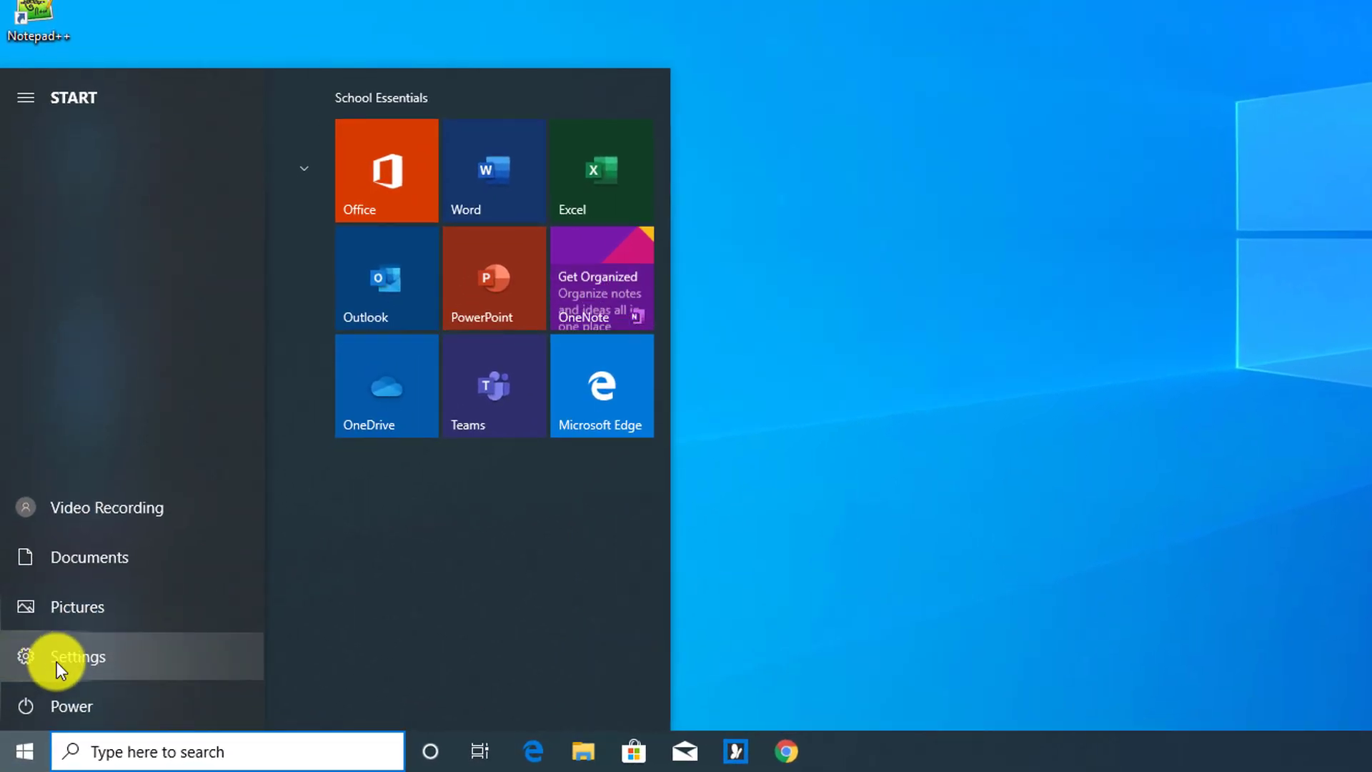
{"action": "left_click", "coordinate": [79, 659]}
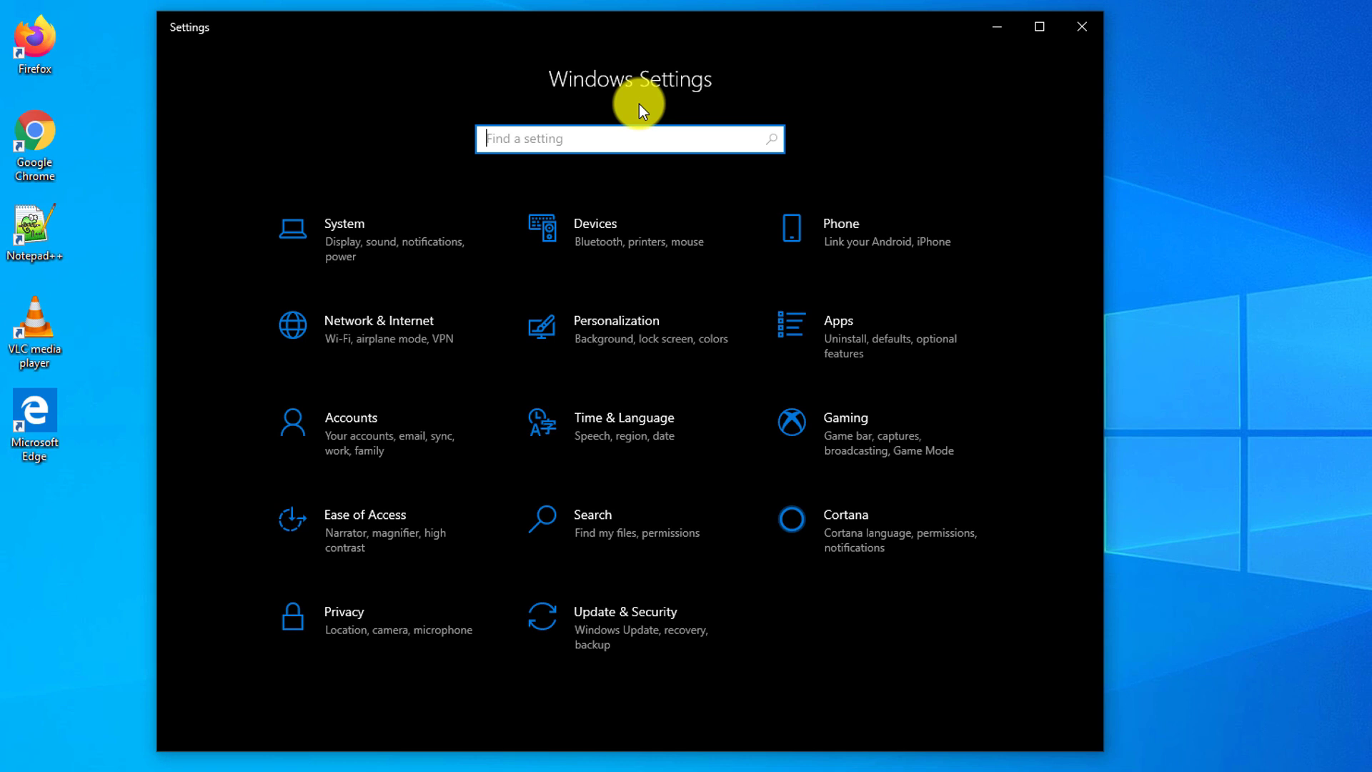
{"action": "type", "text": "active "}
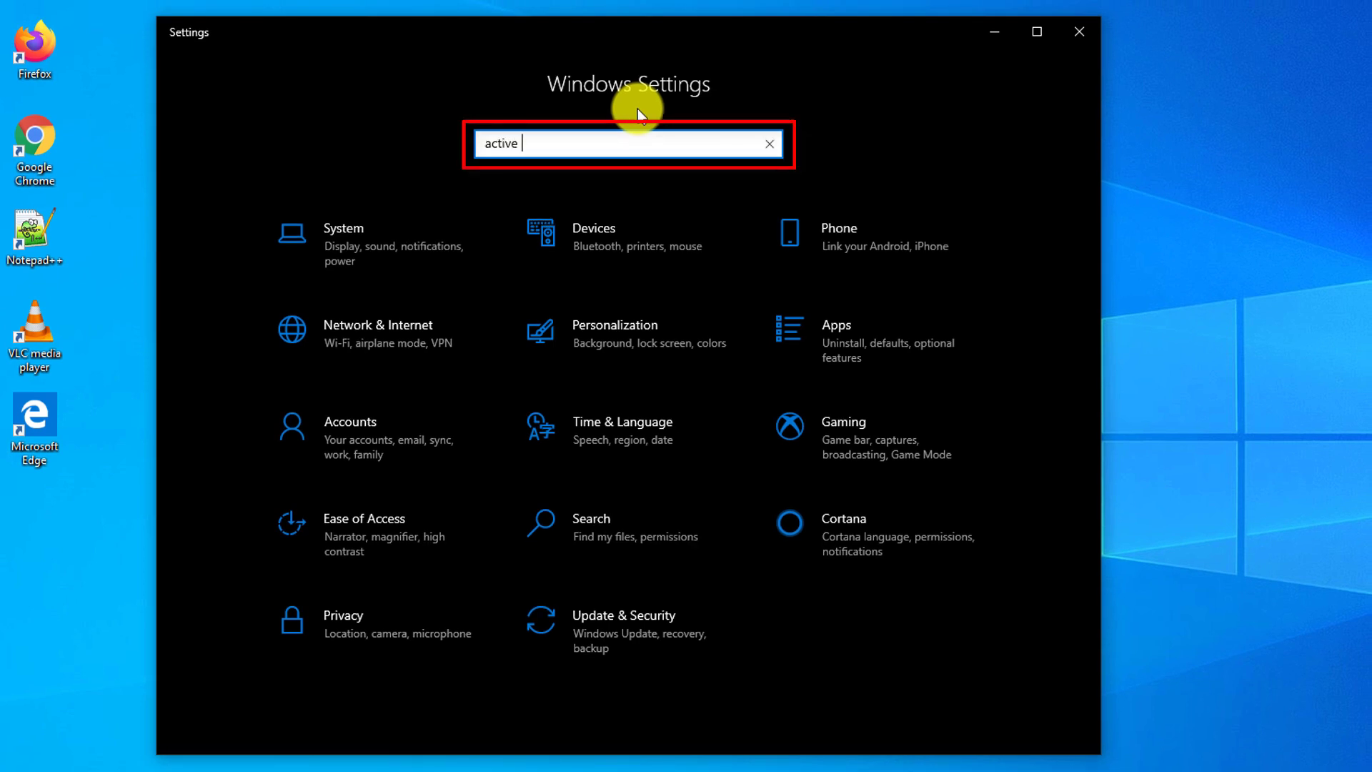
{"action": "type", "text": "hours"}
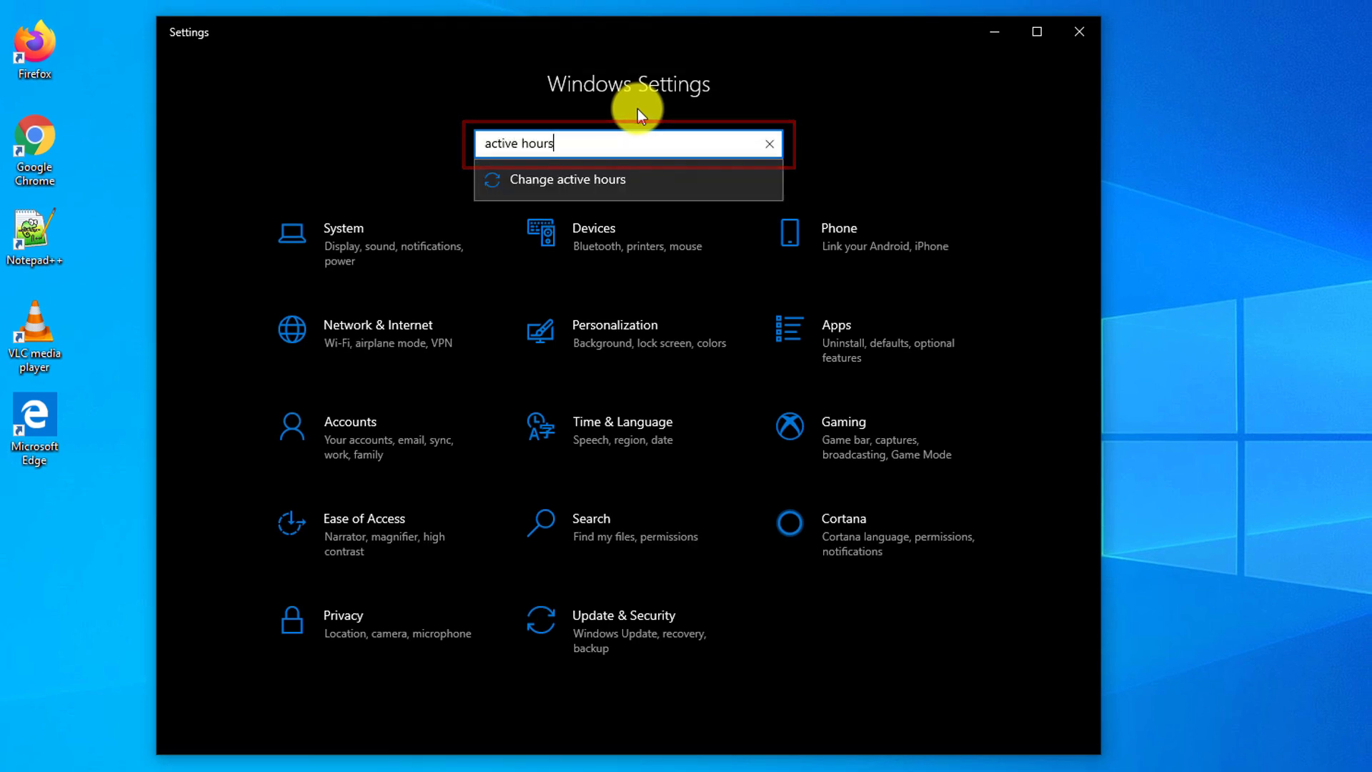
{"action": "left_click", "coordinate": [597, 183]}
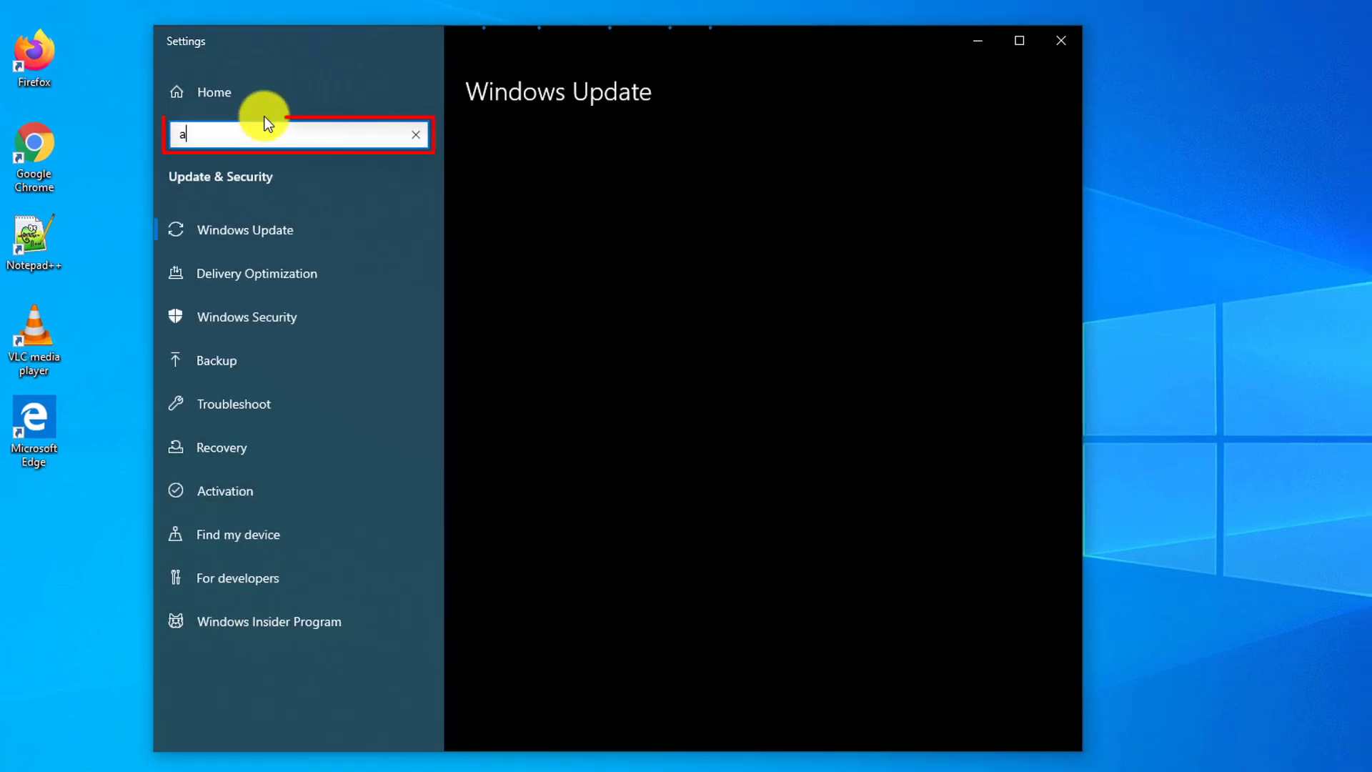
{"action": "type", "text": "ctive hours"}
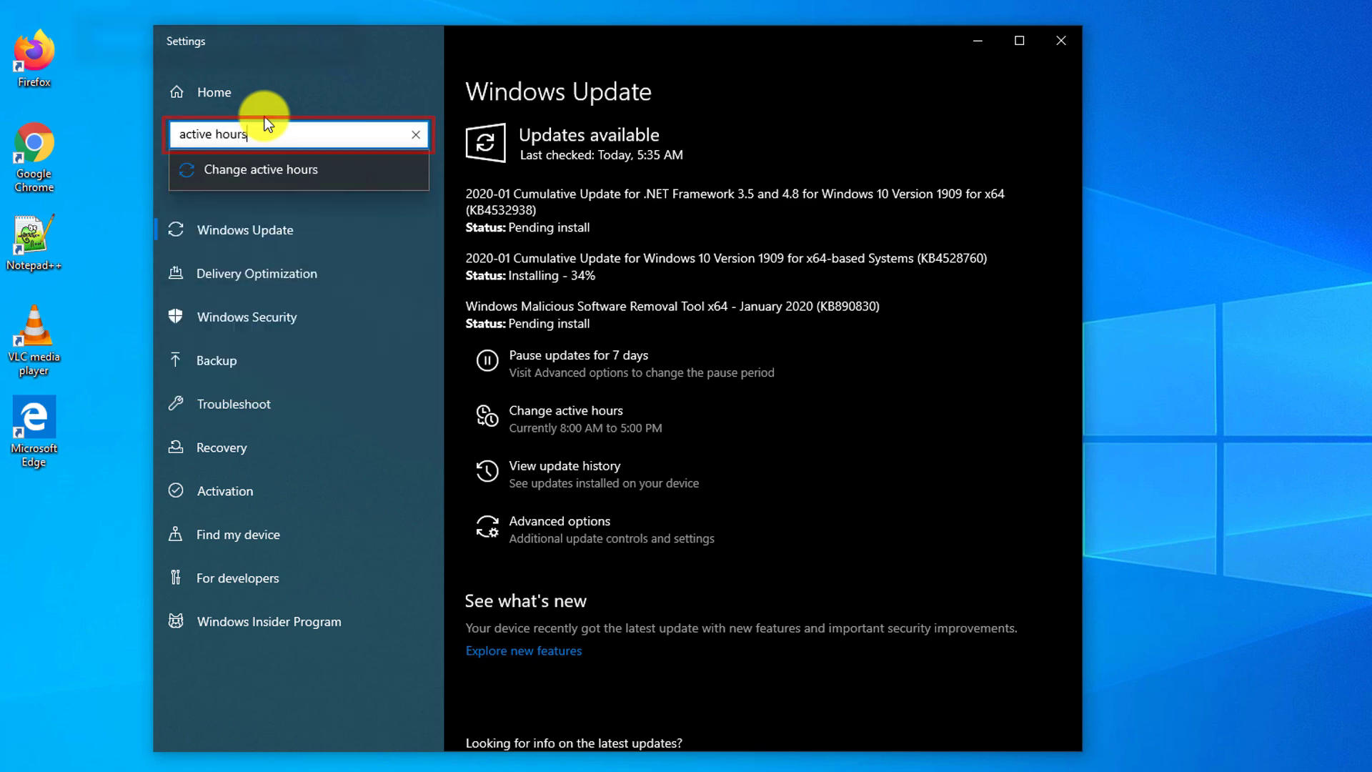
{"action": "left_click", "coordinate": [277, 171]}
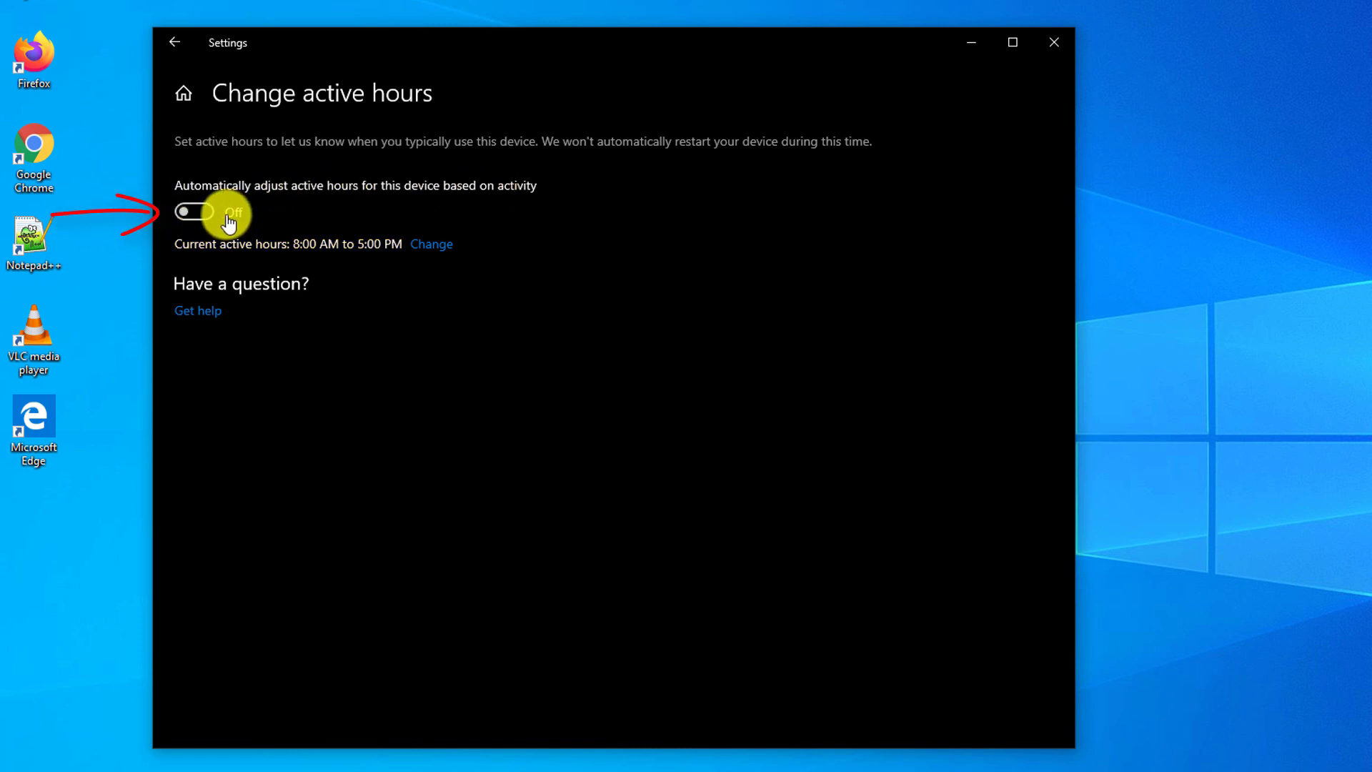
{"action": "left_click", "coordinate": [203, 217]}
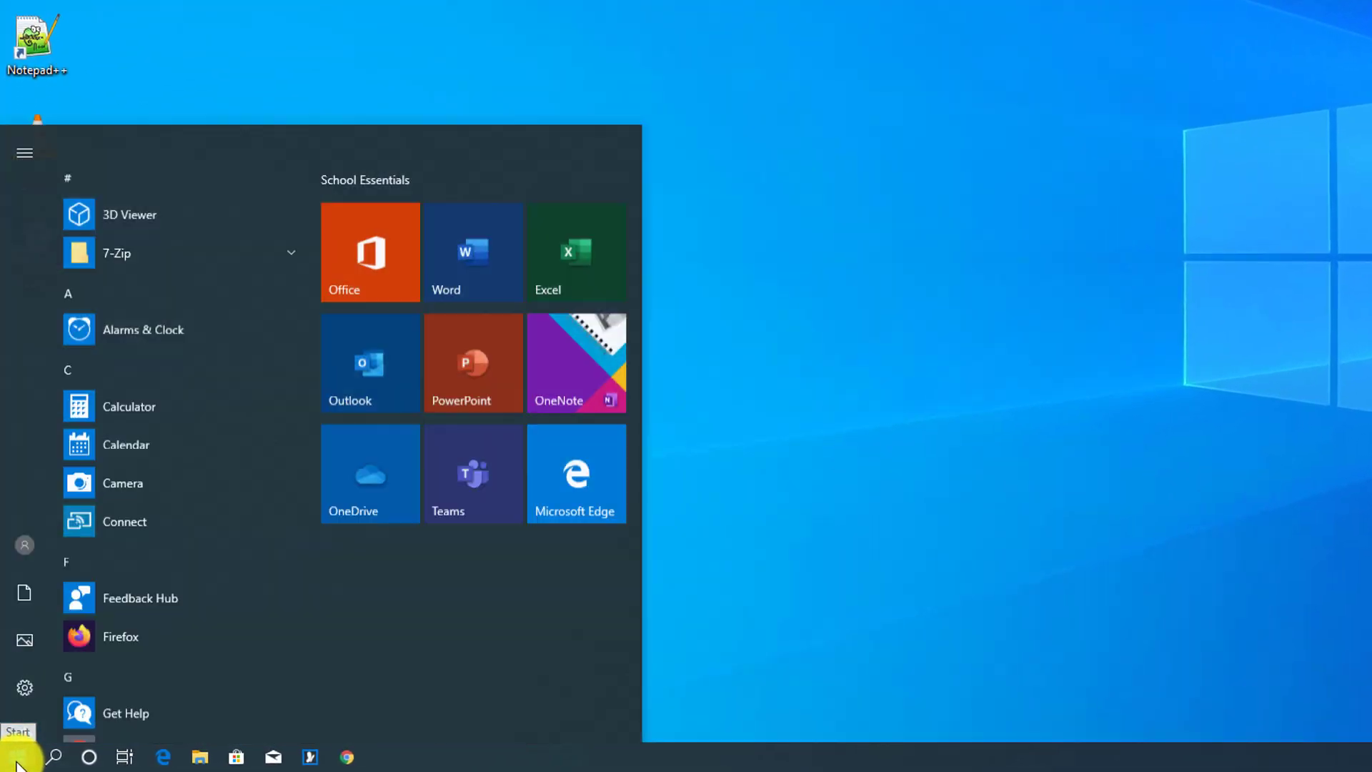
- Reopen the Windows Settings home page from the Start menu's gear icon
{"action": "left_click", "coordinate": [33, 677]}
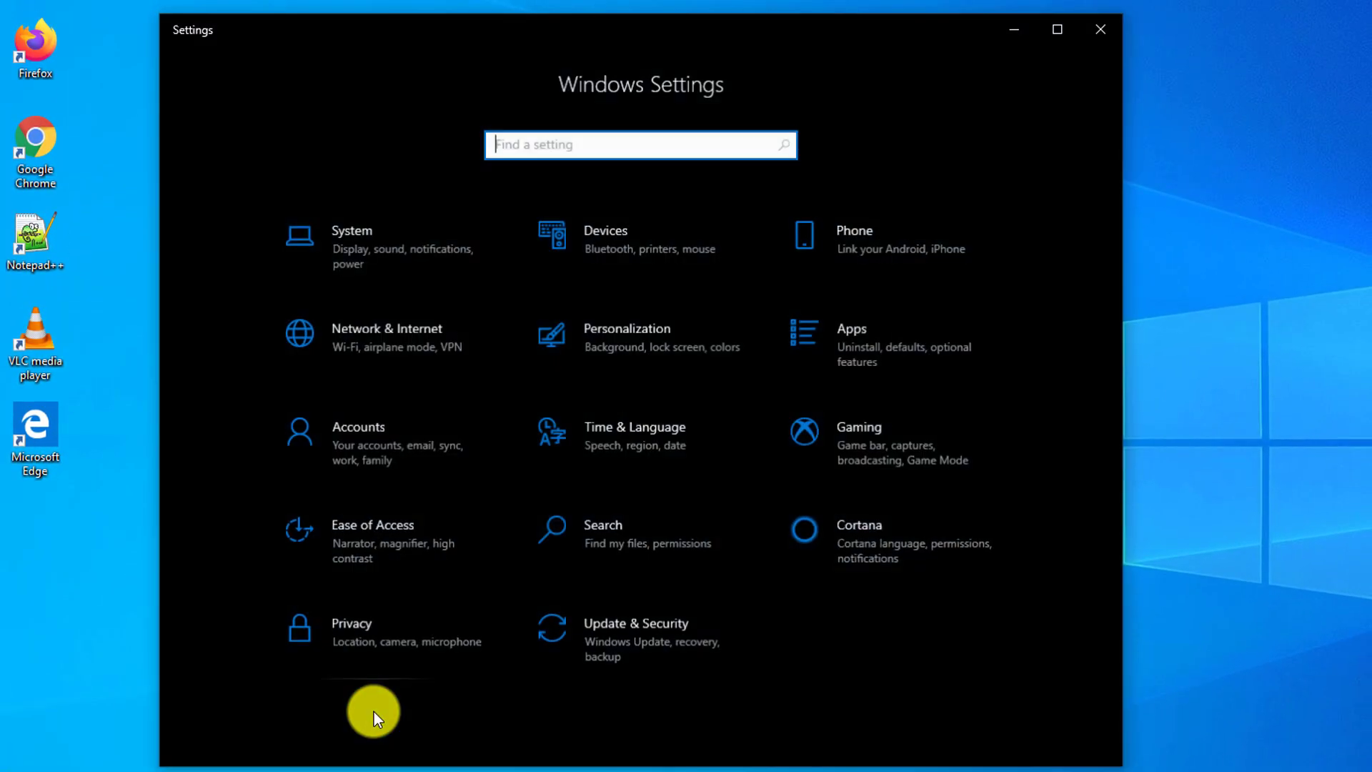
- Go to Ease of Access Display and try the Make text bigger slider
{"action": "left_click", "coordinate": [384, 538]}
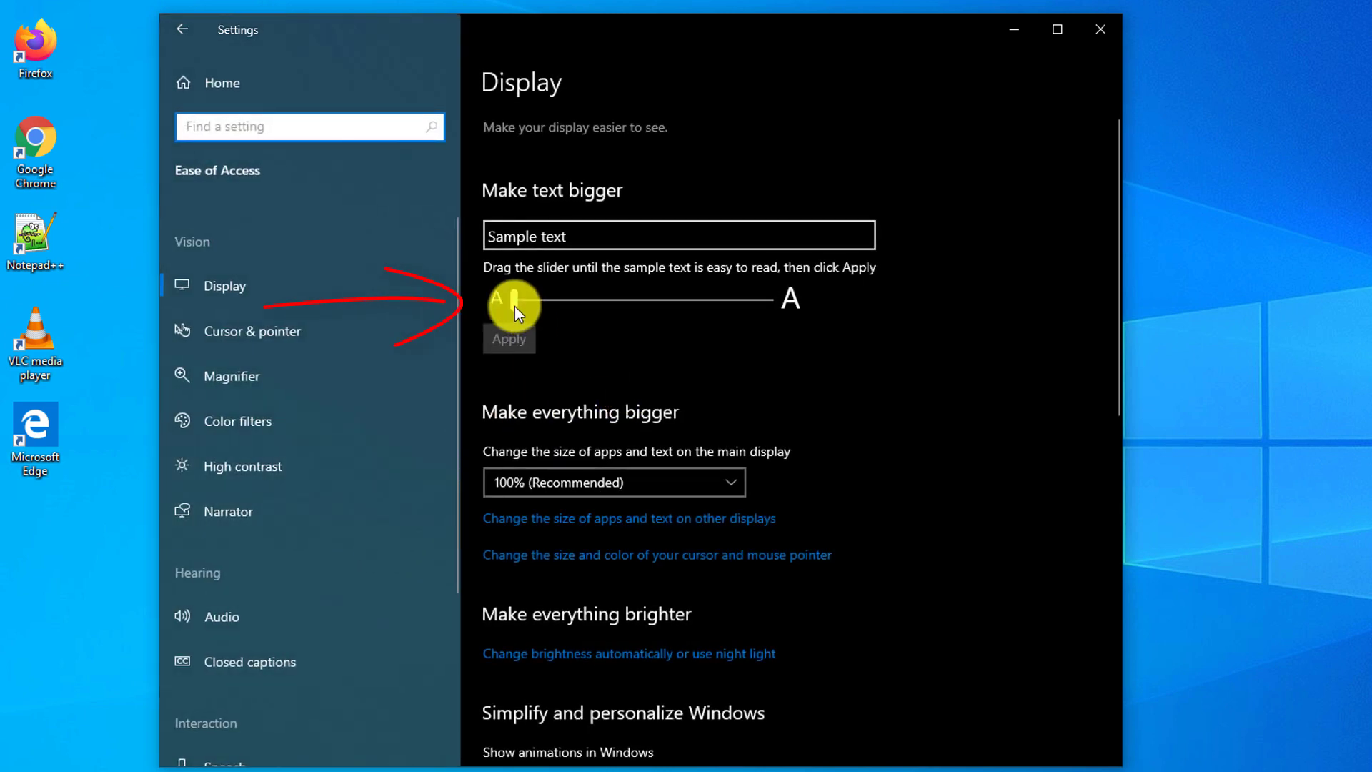
{"action": "mouse_move", "coordinate": [514, 306]}
{"action": "left_mouse_down"}
{"action": "mouse_move", "coordinate": [722, 312]}
{"action": "mouse_move", "coordinate": [761, 328]}
{"action": "mouse_move", "coordinate": [499, 325]}
{"action": "left_mouse_up"}
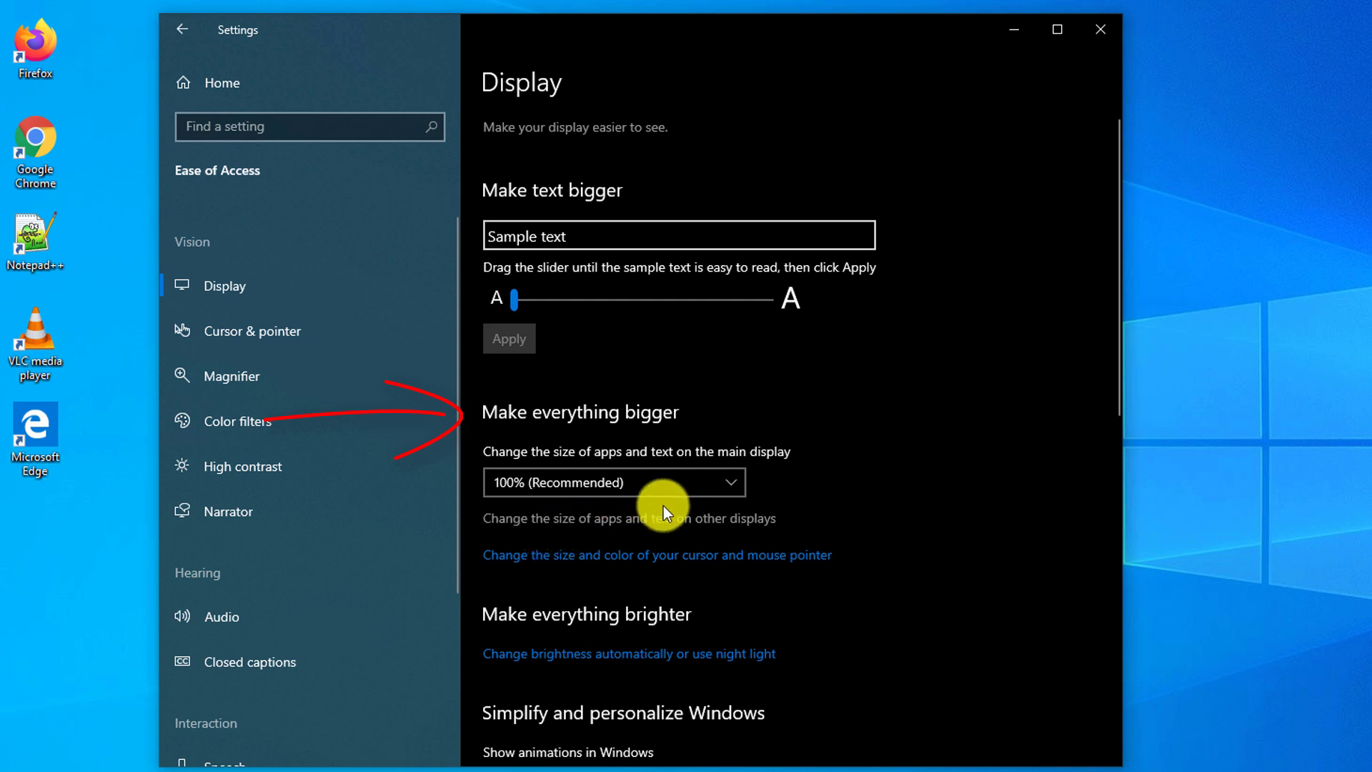
- Change display scaling to 125%, then 150%, then back to 100% (Recommended)
{"action": "left_click", "coordinate": [736, 485]}
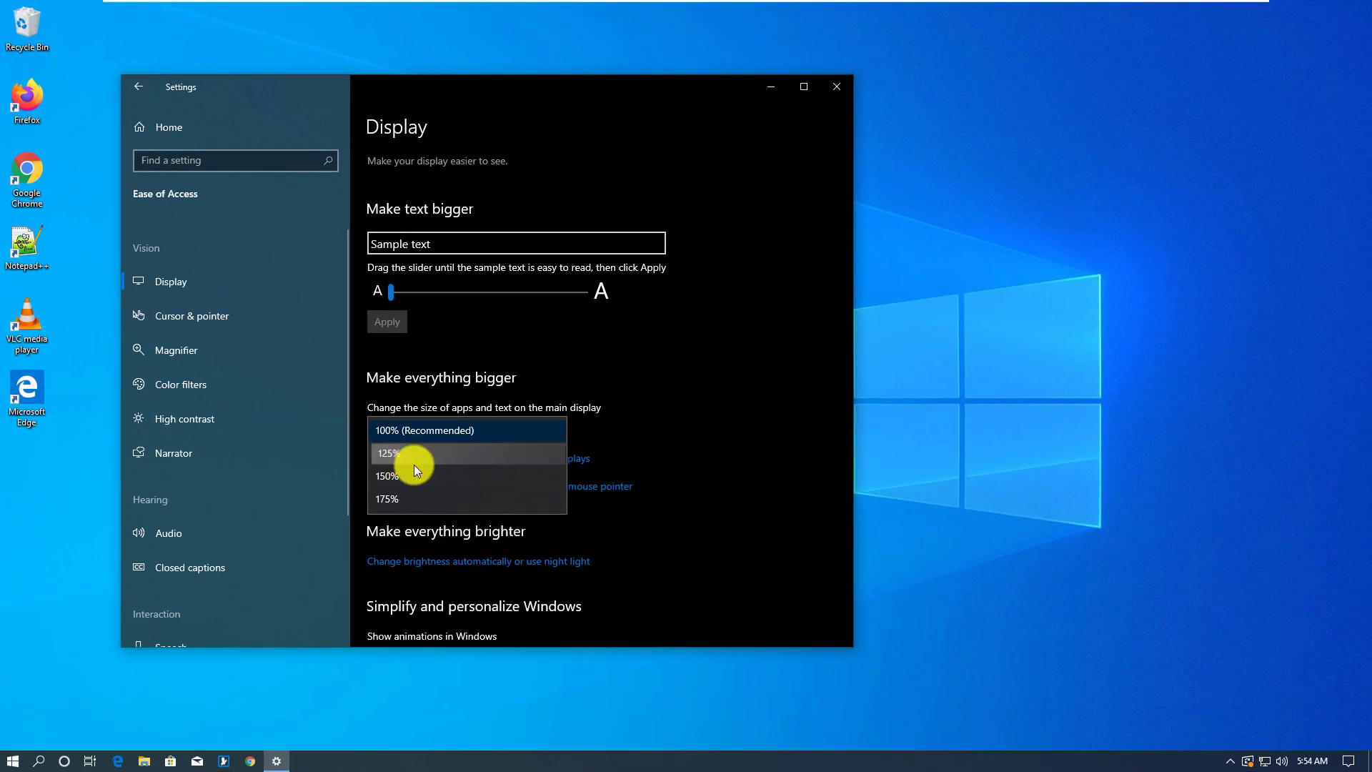
{"action": "left_click", "coordinate": [413, 465]}
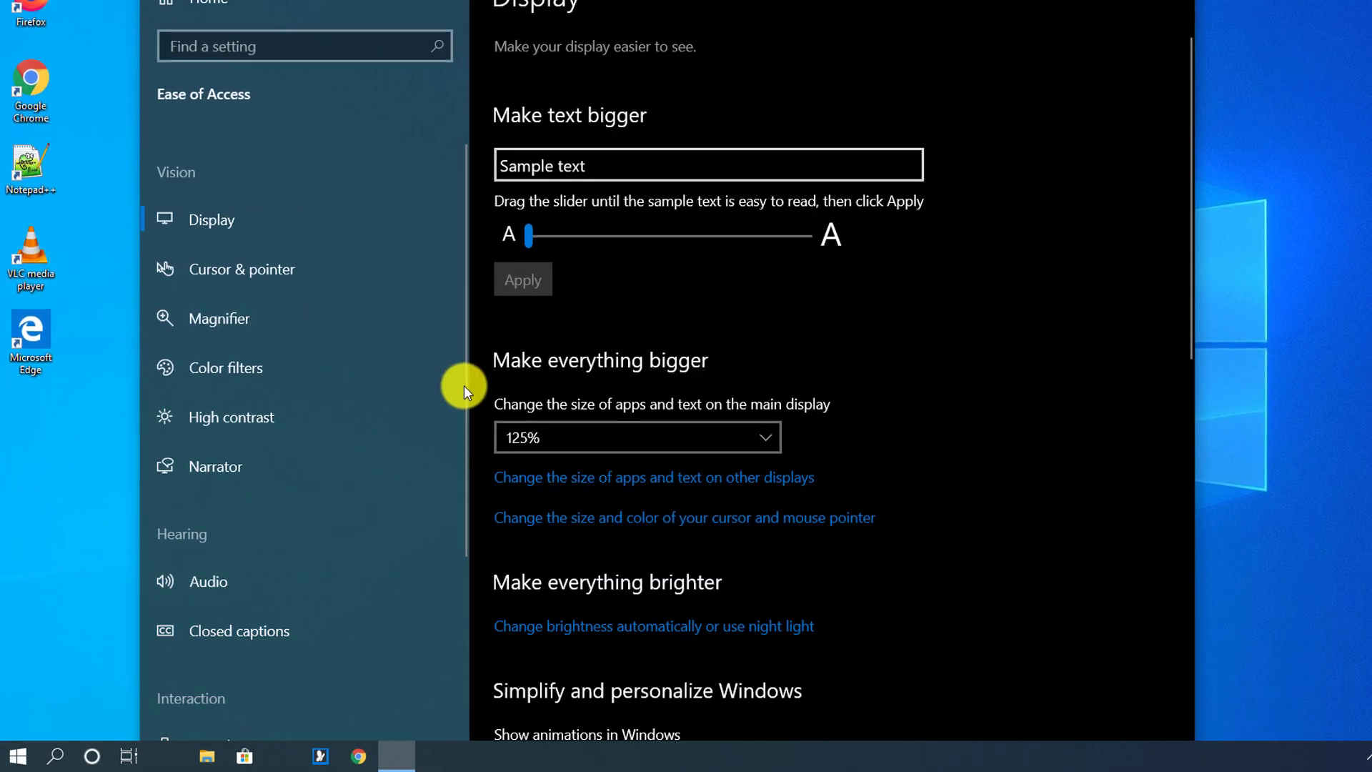
{"action": "left_click", "coordinate": [766, 441]}
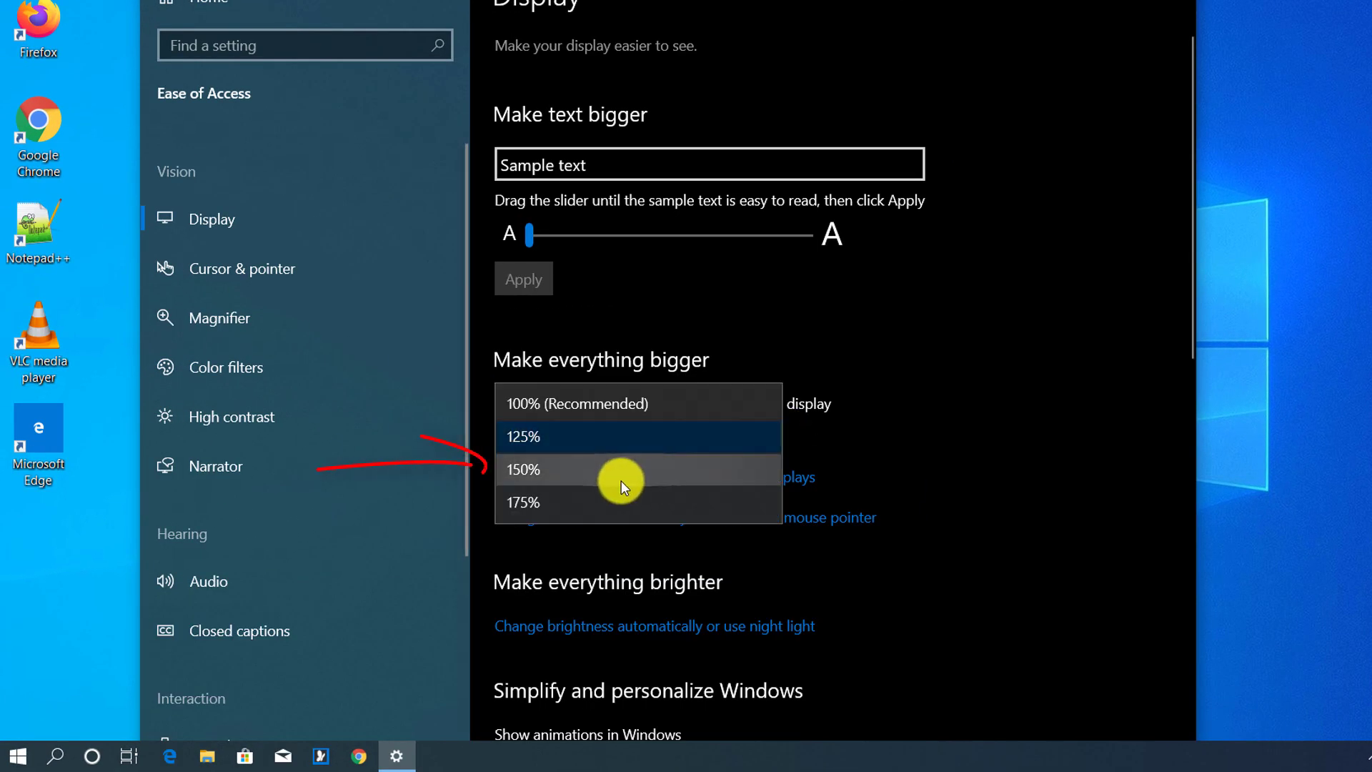
{"action": "left_click", "coordinate": [629, 430]}
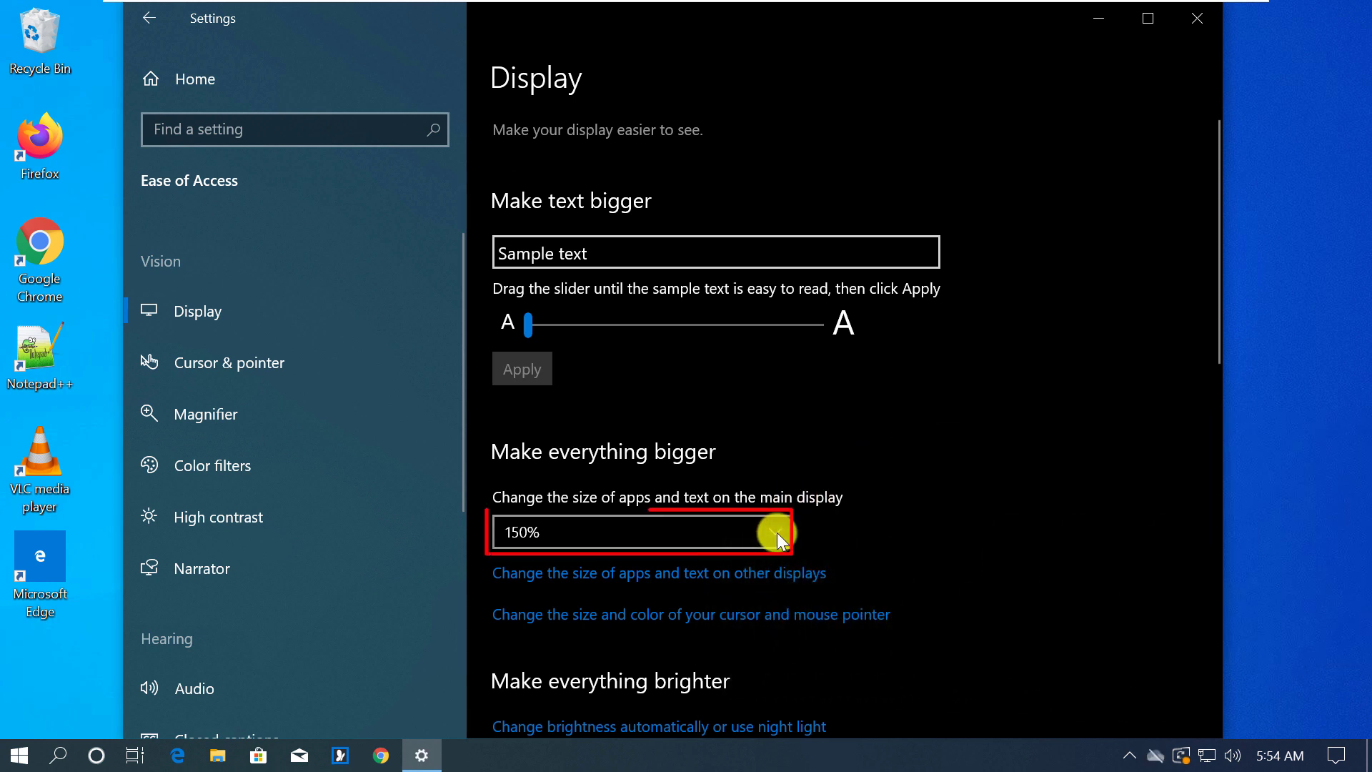
{"action": "left_click", "coordinate": [775, 532]}
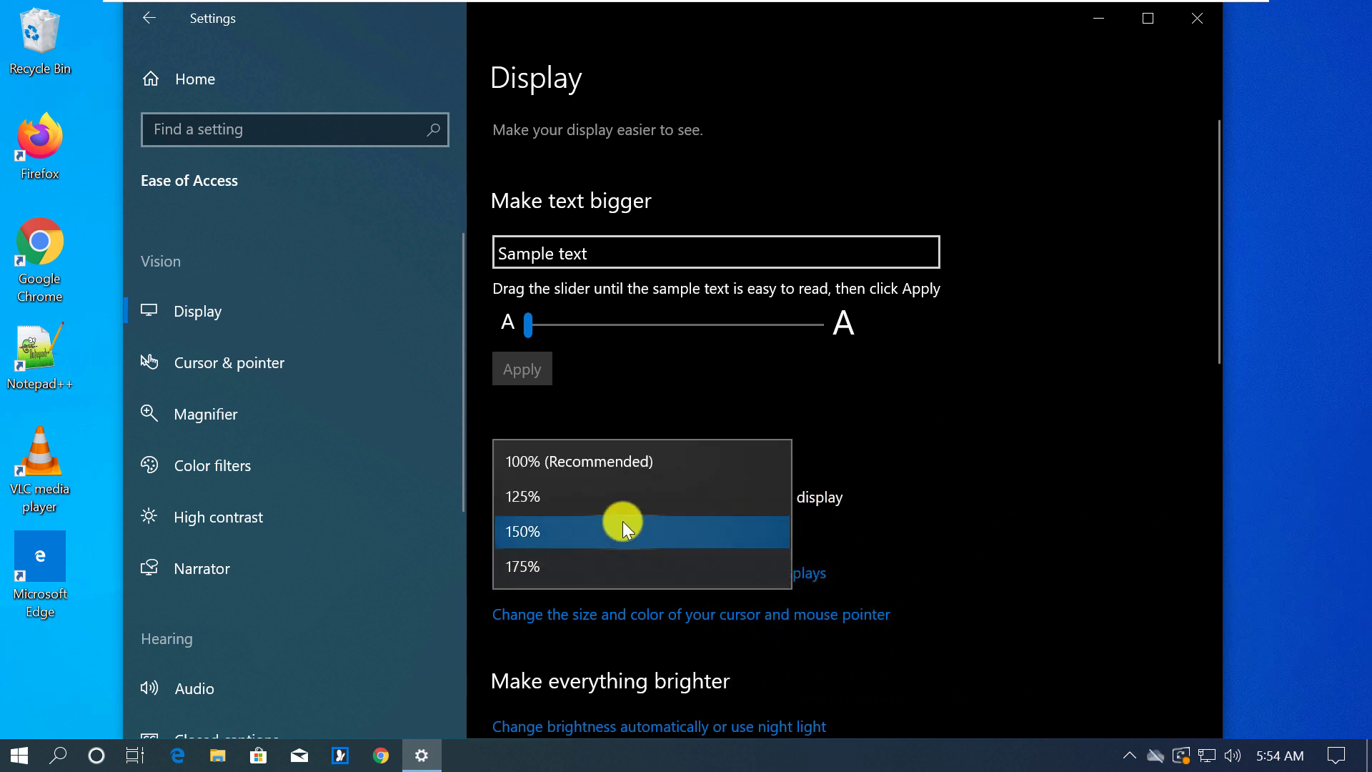
{"action": "left_click", "coordinate": [586, 463]}
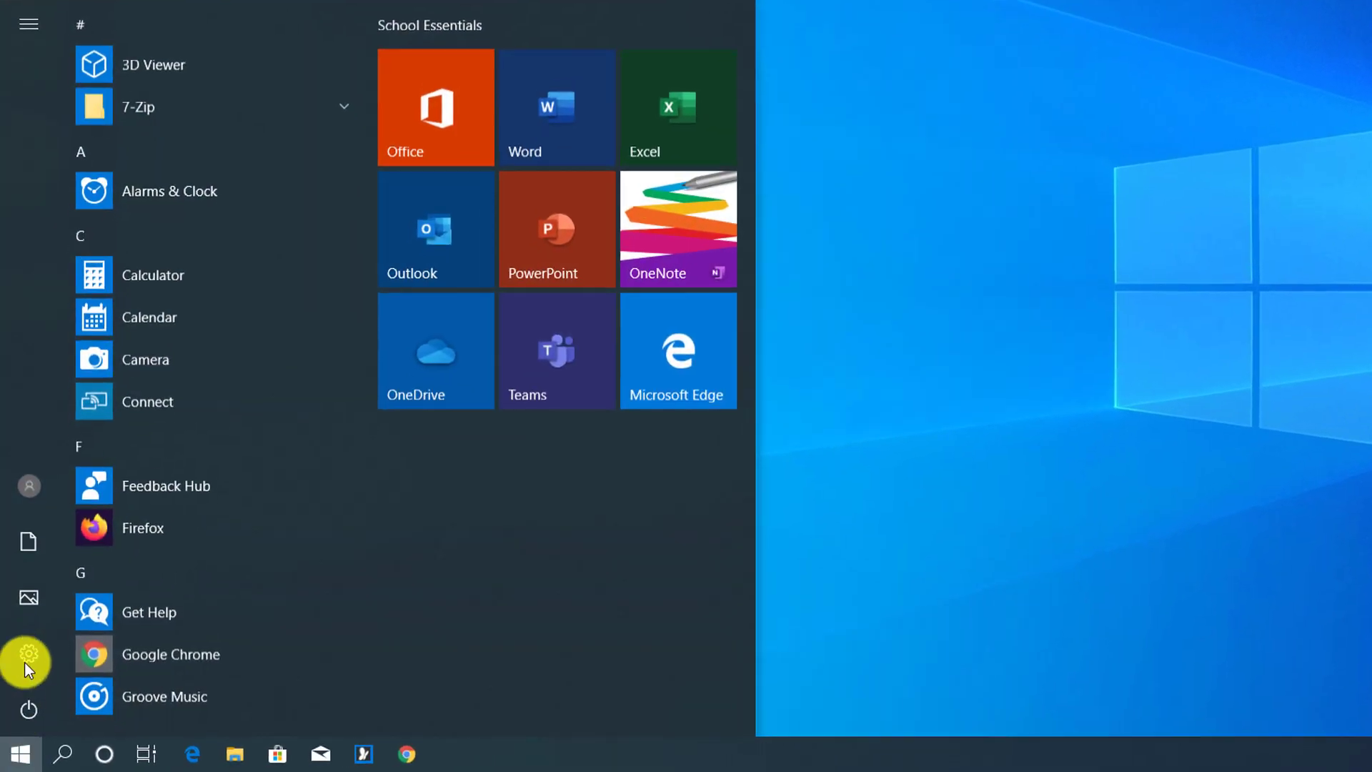
- Search Settings for 'clip' and switch Clipboard history on
{"action": "left_click", "coordinate": [26, 650]}
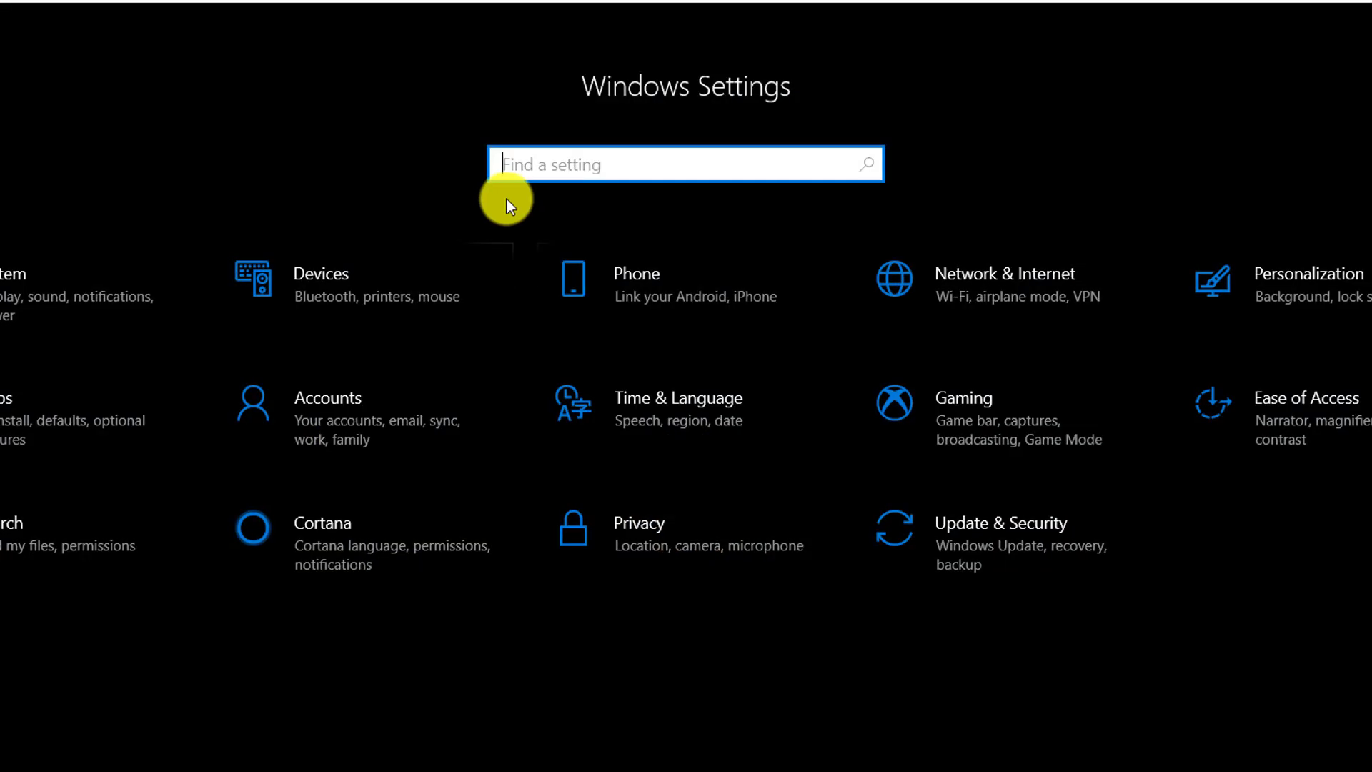
{"action": "type", "text": "clip"}
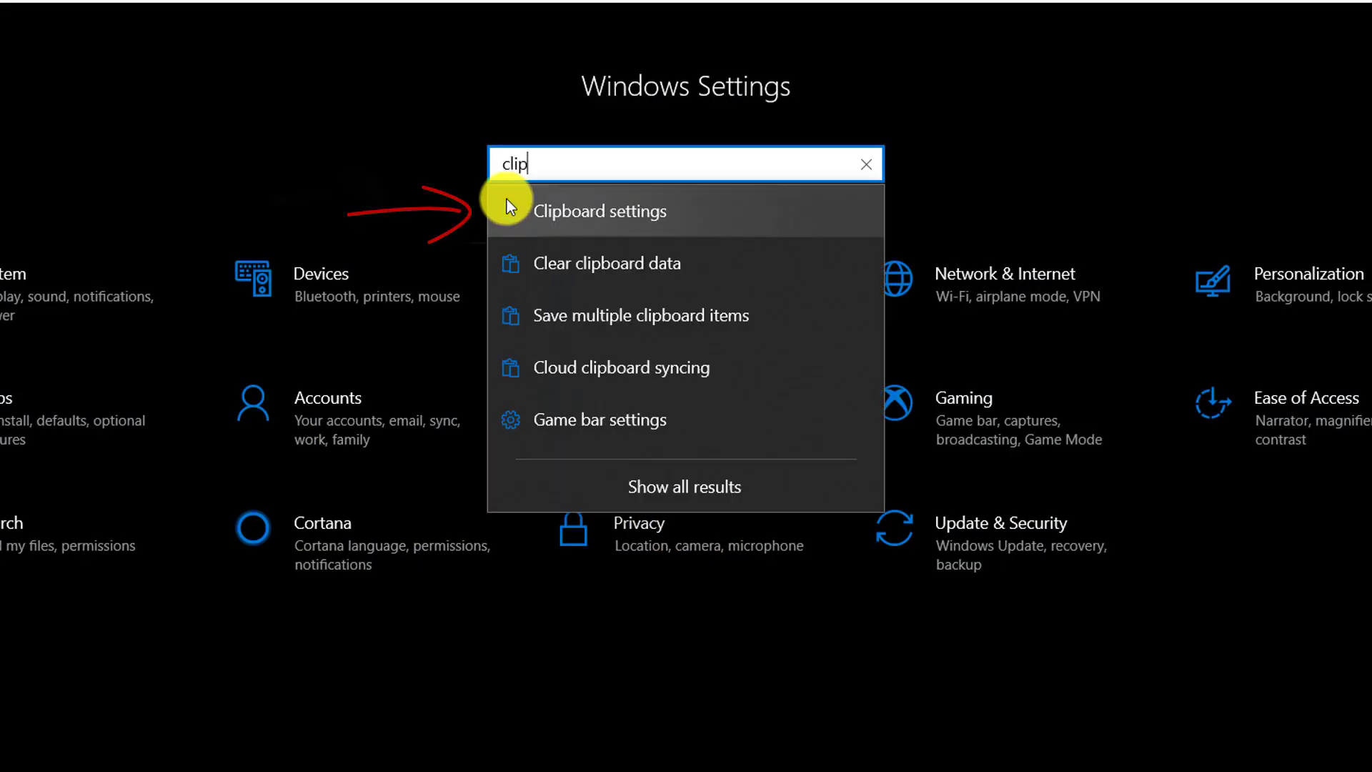
{"action": "left_click", "coordinate": [555, 217]}
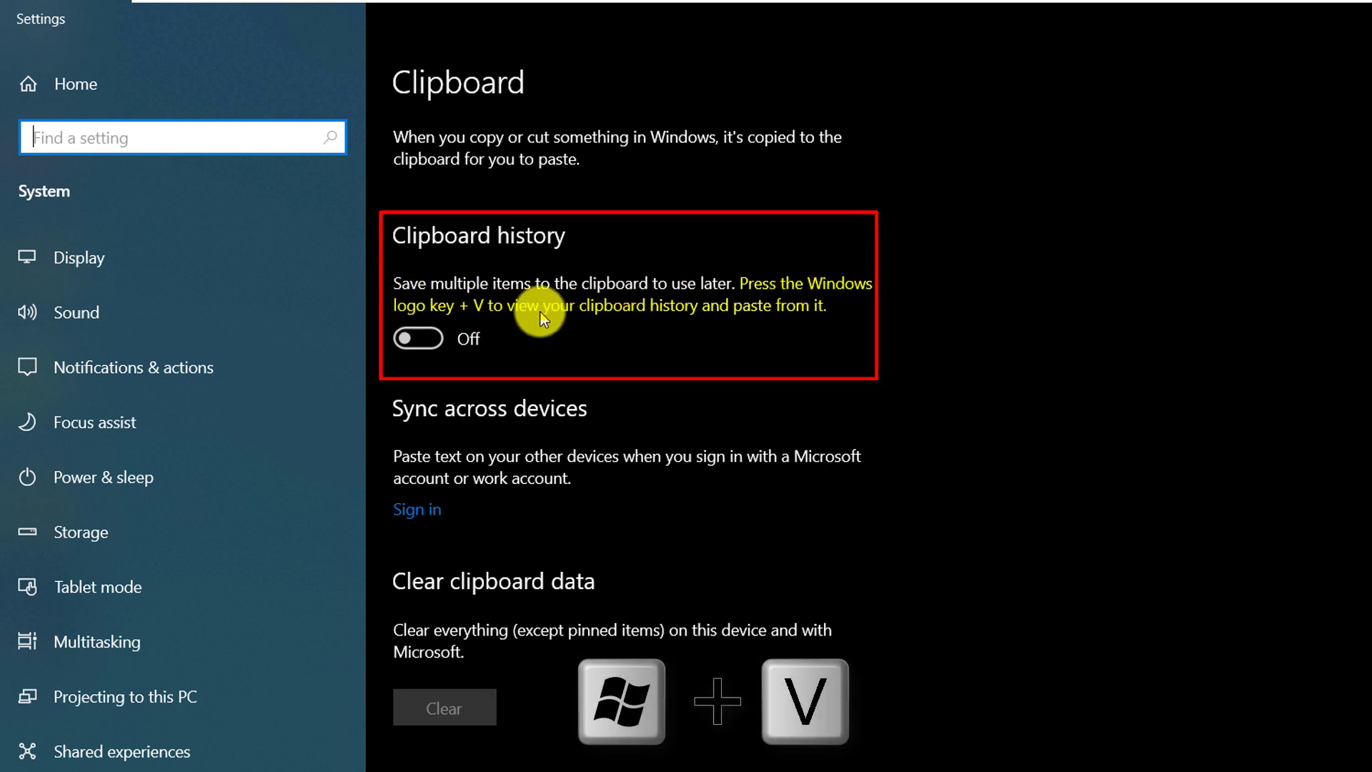
{"action": "left_click", "coordinate": [424, 339]}
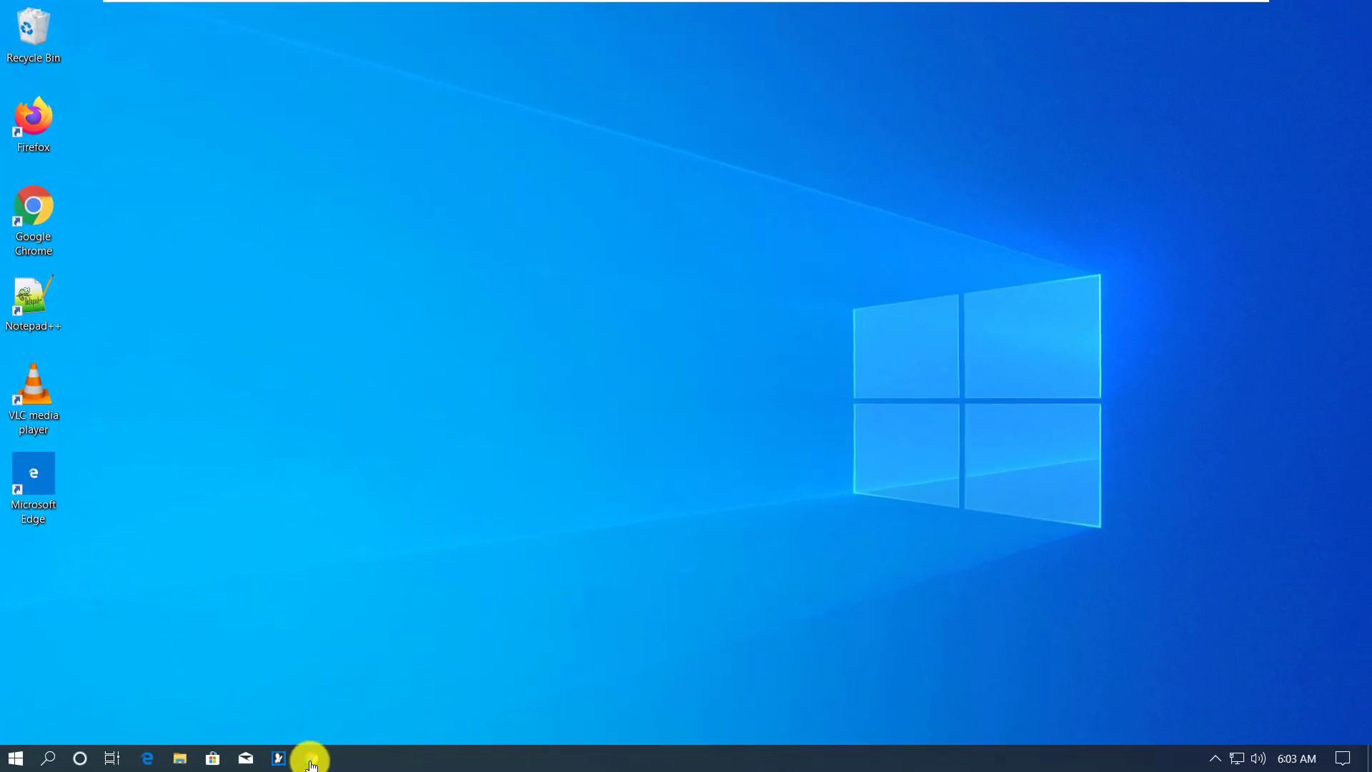
{"action": "left_click", "coordinate": [313, 759]}
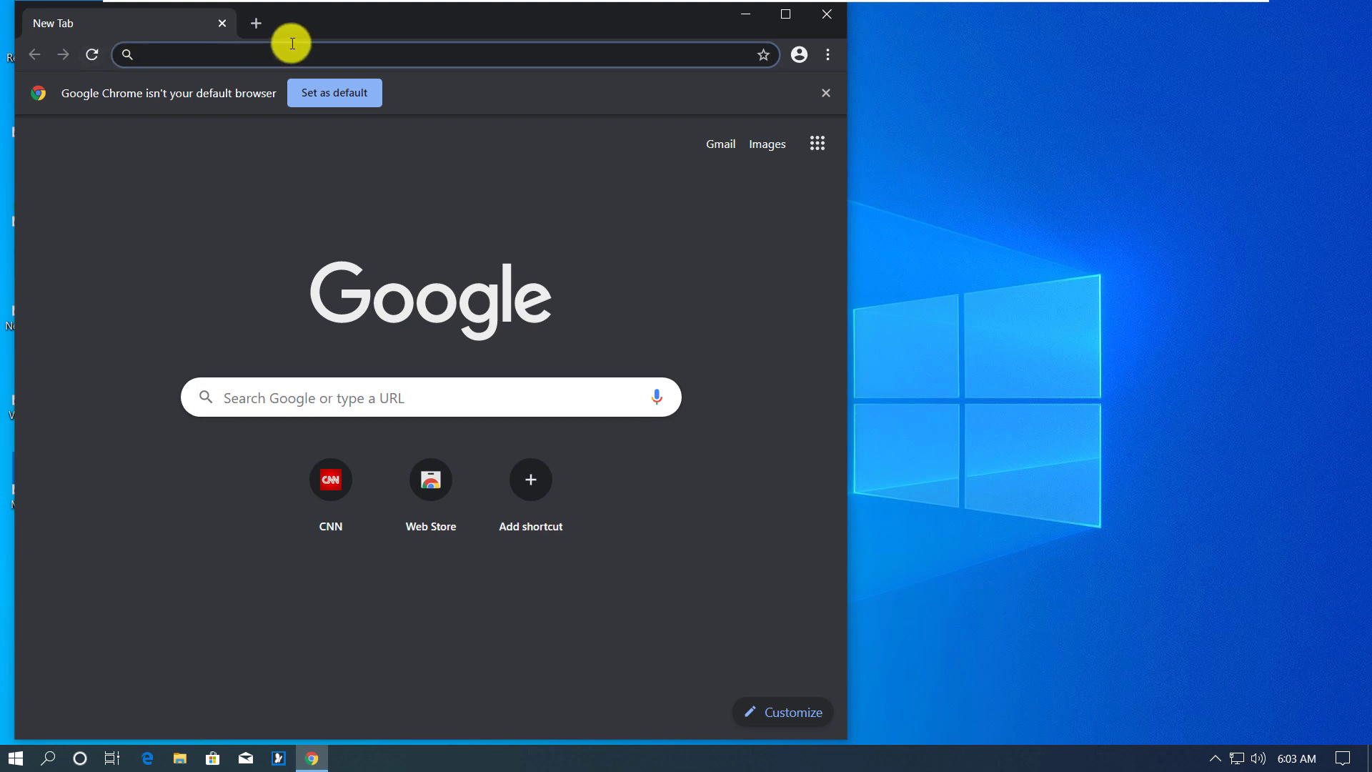
{"action": "type", "text": "www.microsoft.com"}
{"action": "key", "text": "Return"}
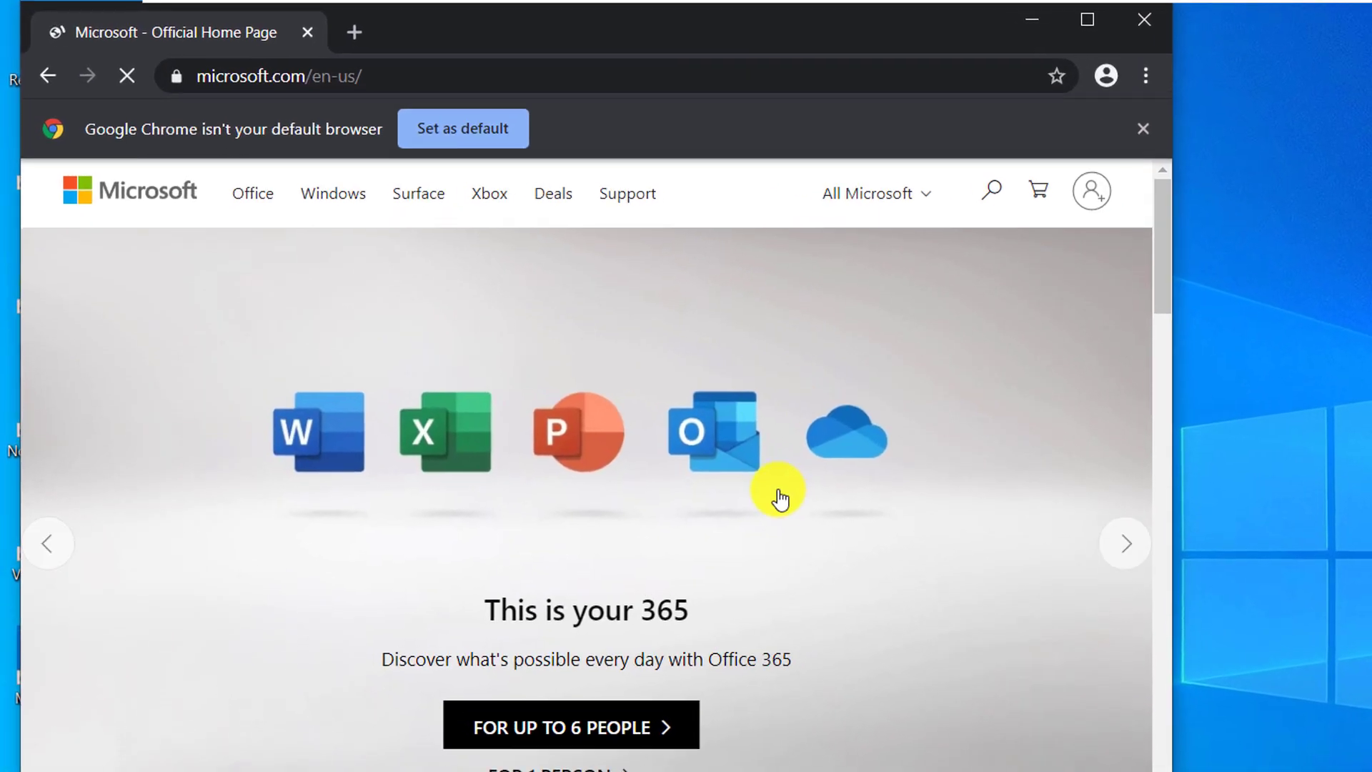
{"action": "scroll", "coordinate": [722, 591], "scroll_direction": "down", "scroll_amount": 2}
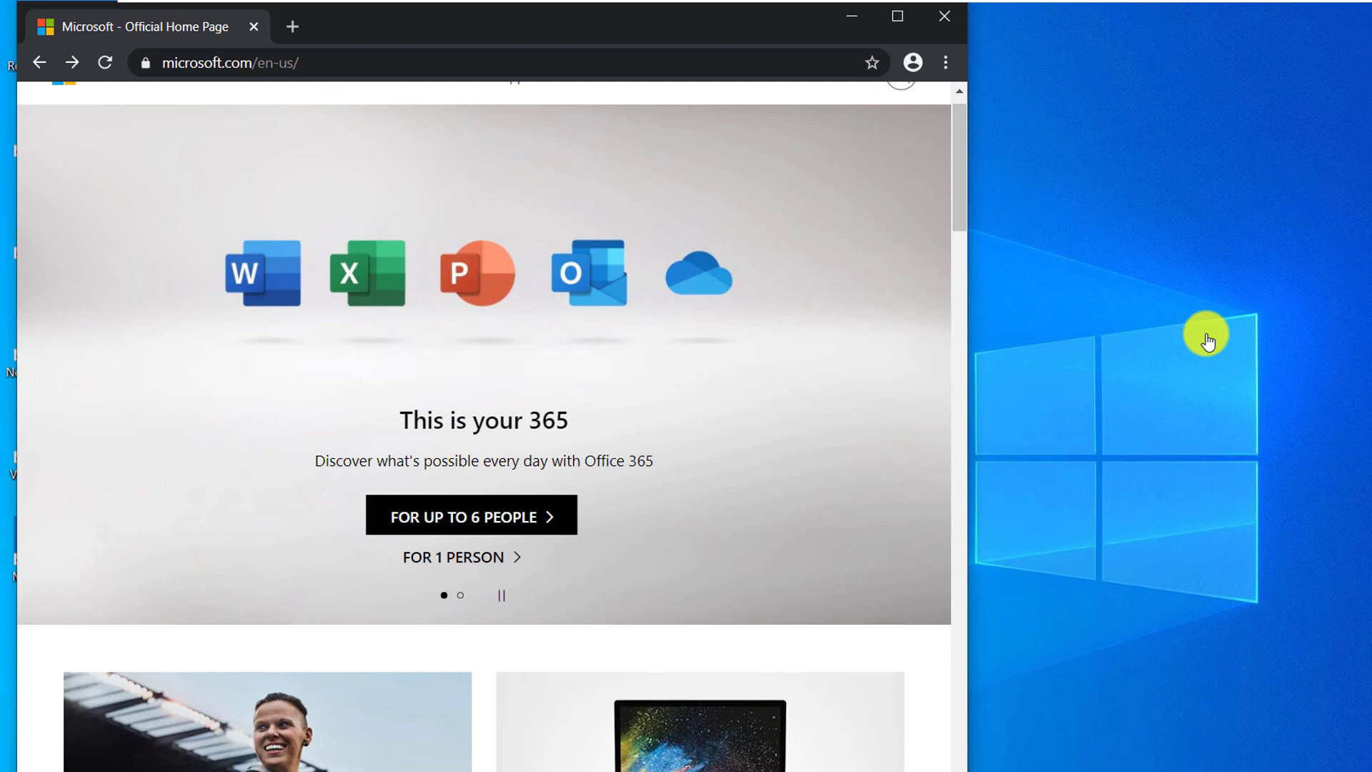
{"action": "key", "text": "super+shift+s"}
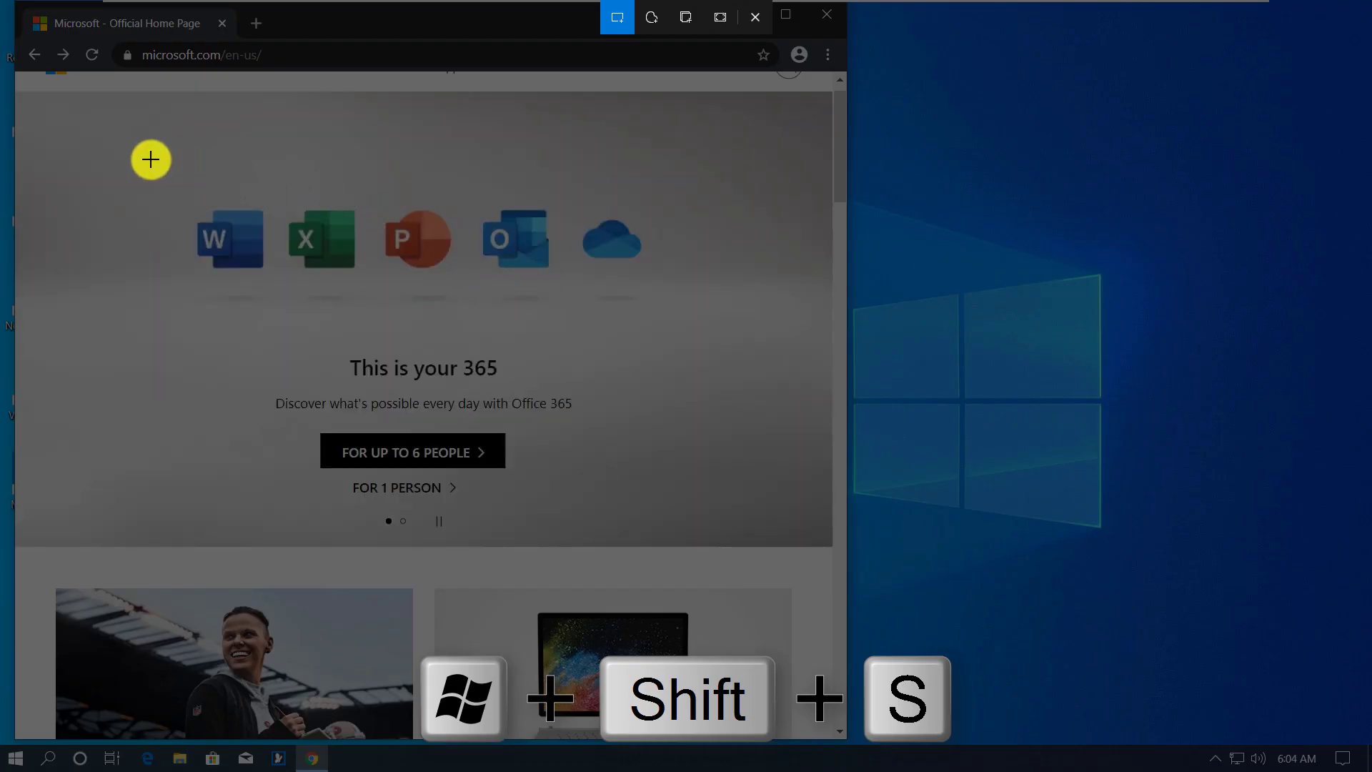
{"action": "mouse_move", "coordinate": [144, 153]}
{"action": "left_mouse_down"}
{"action": "mouse_move", "coordinate": [778, 486]}
{"action": "mouse_move", "coordinate": [707, 521]}
{"action": "mouse_move", "coordinate": [703, 541]}
{"action": "left_mouse_up"}
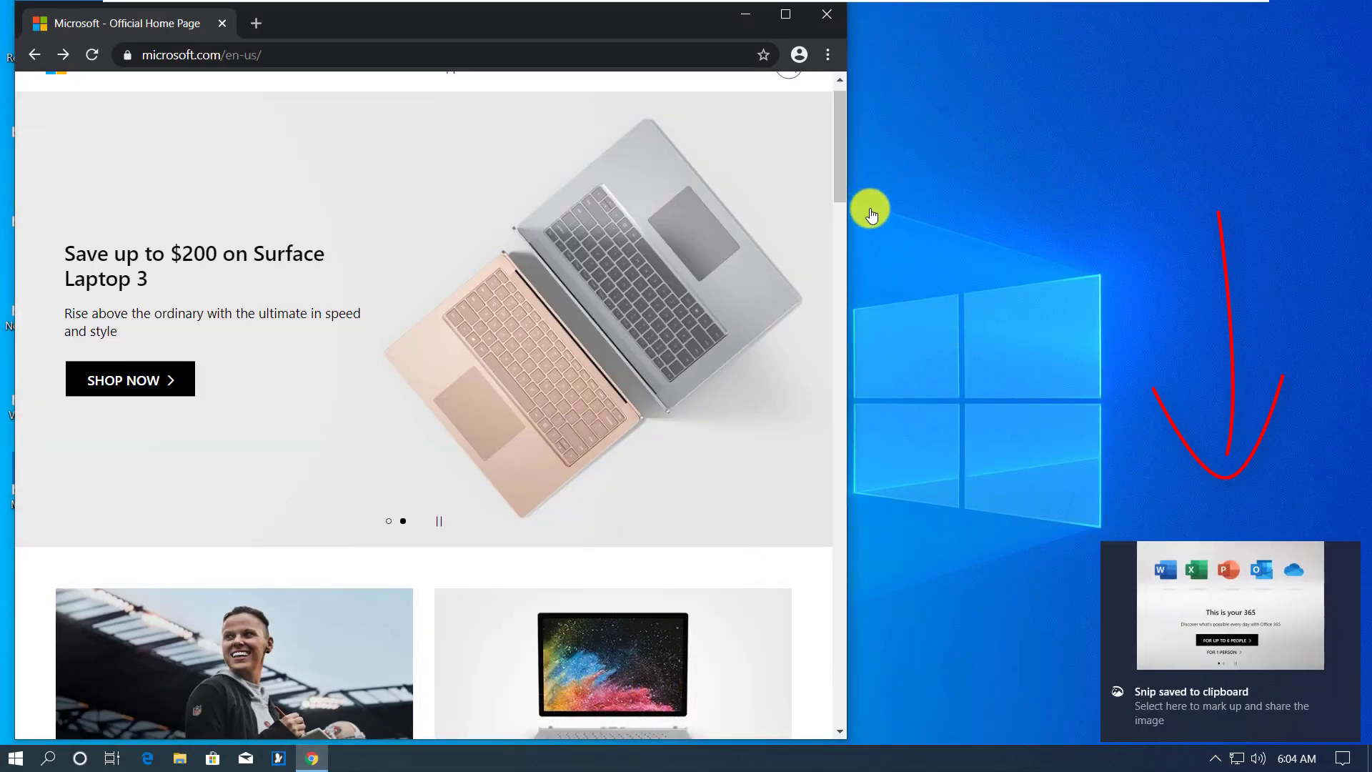
- Select and copy the Xbox Series X description text
{"action": "left_click_drag", "start_coordinate": [840, 173], "coordinate": [832, 335]}
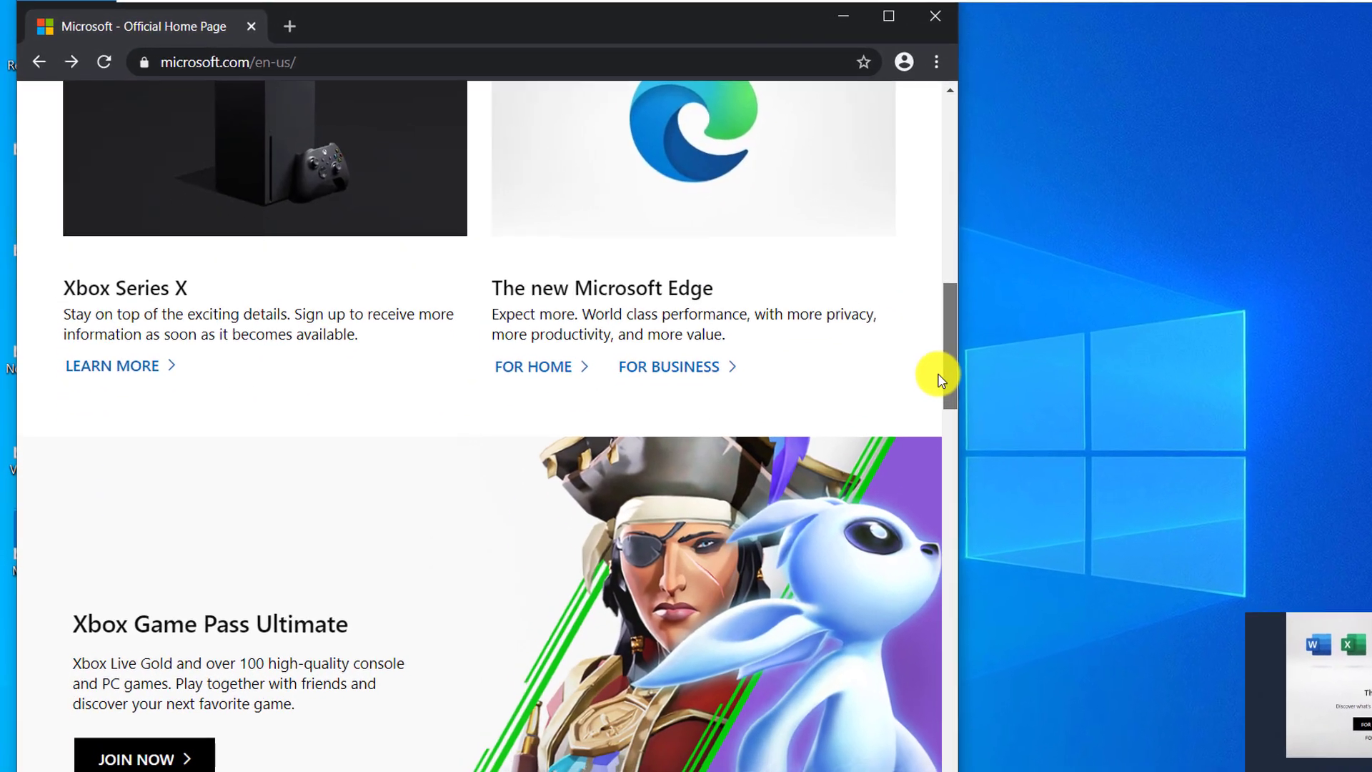
{"action": "left_click_drag", "start_coordinate": [357, 334], "coordinate": [41, 316]}
{"action": "key", "text": "ctrl+c"}
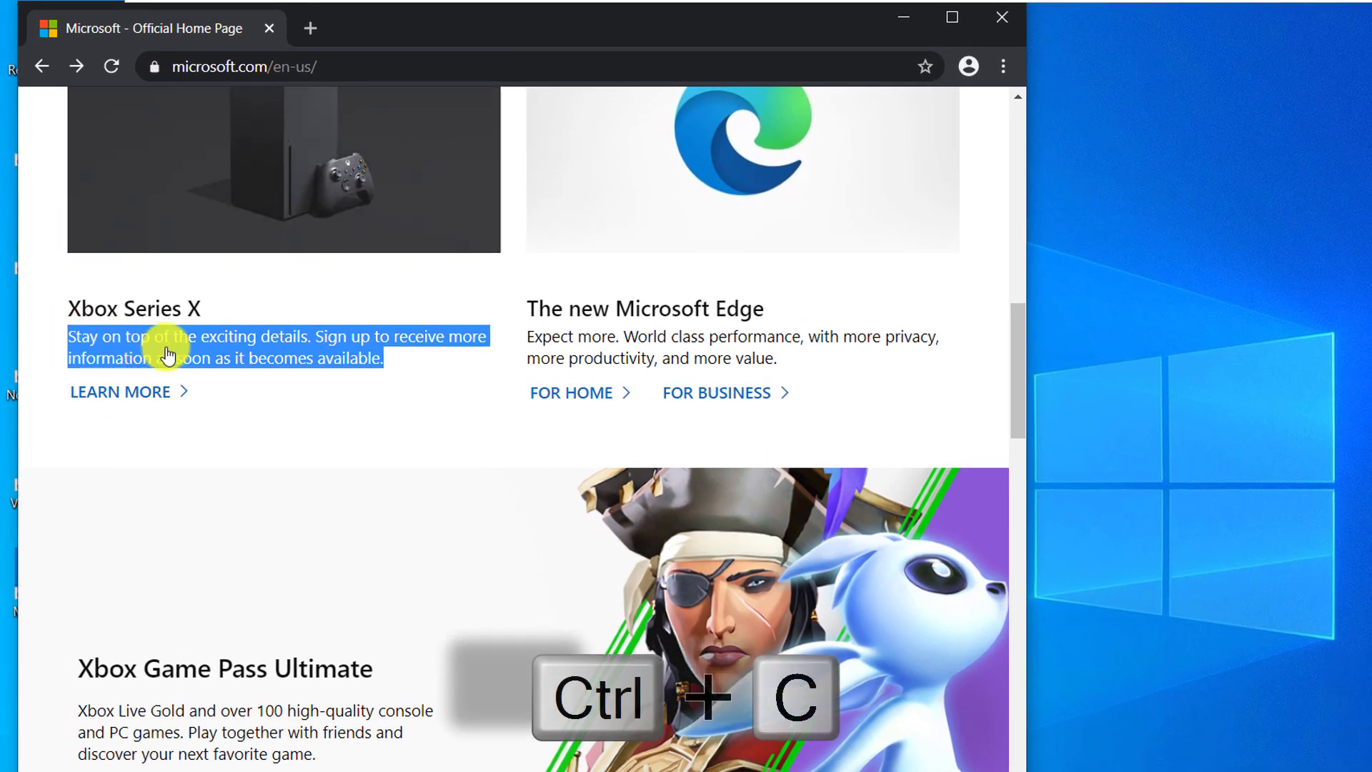
{"action": "right_click", "coordinate": [276, 351]}
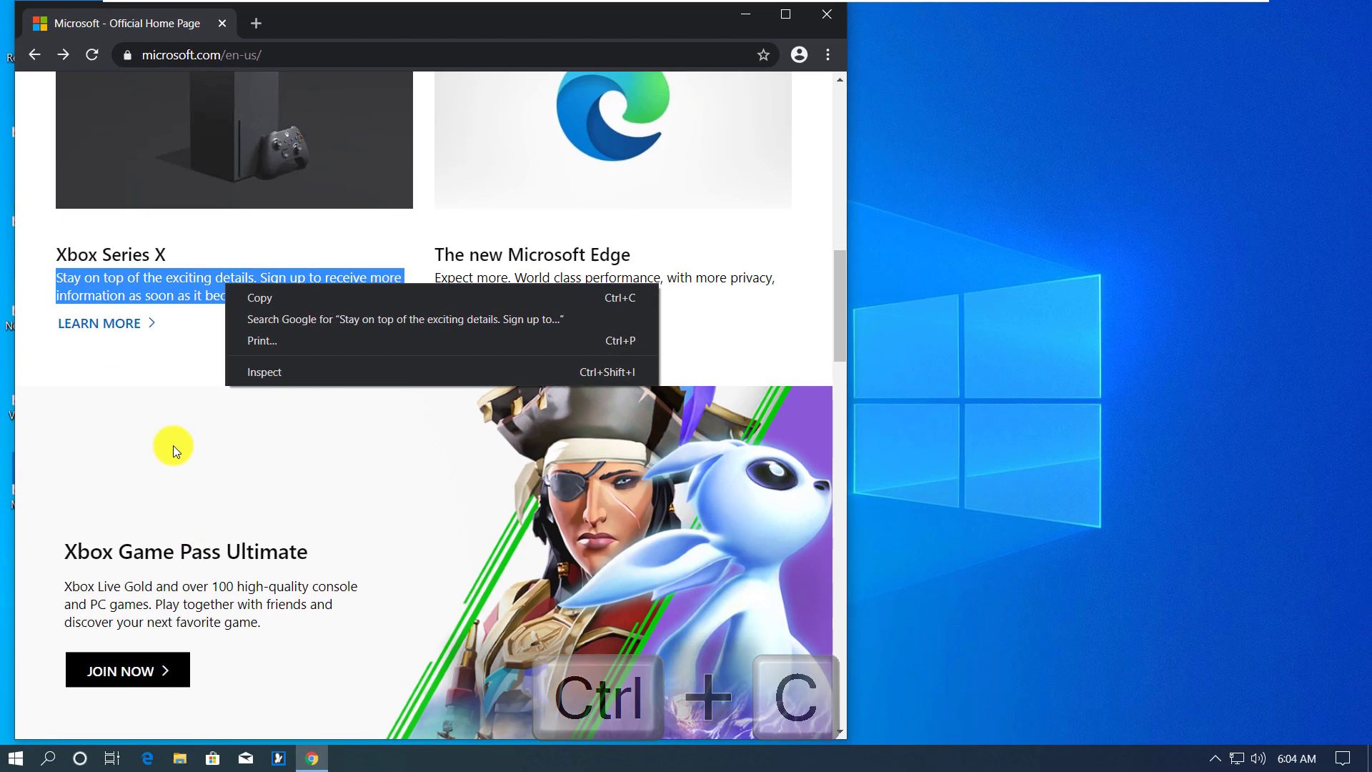
- Snip the Xbox Game Pass Ultimate product card and view clipboard history with Win+V
{"action": "left_click", "coordinate": [173, 445]}
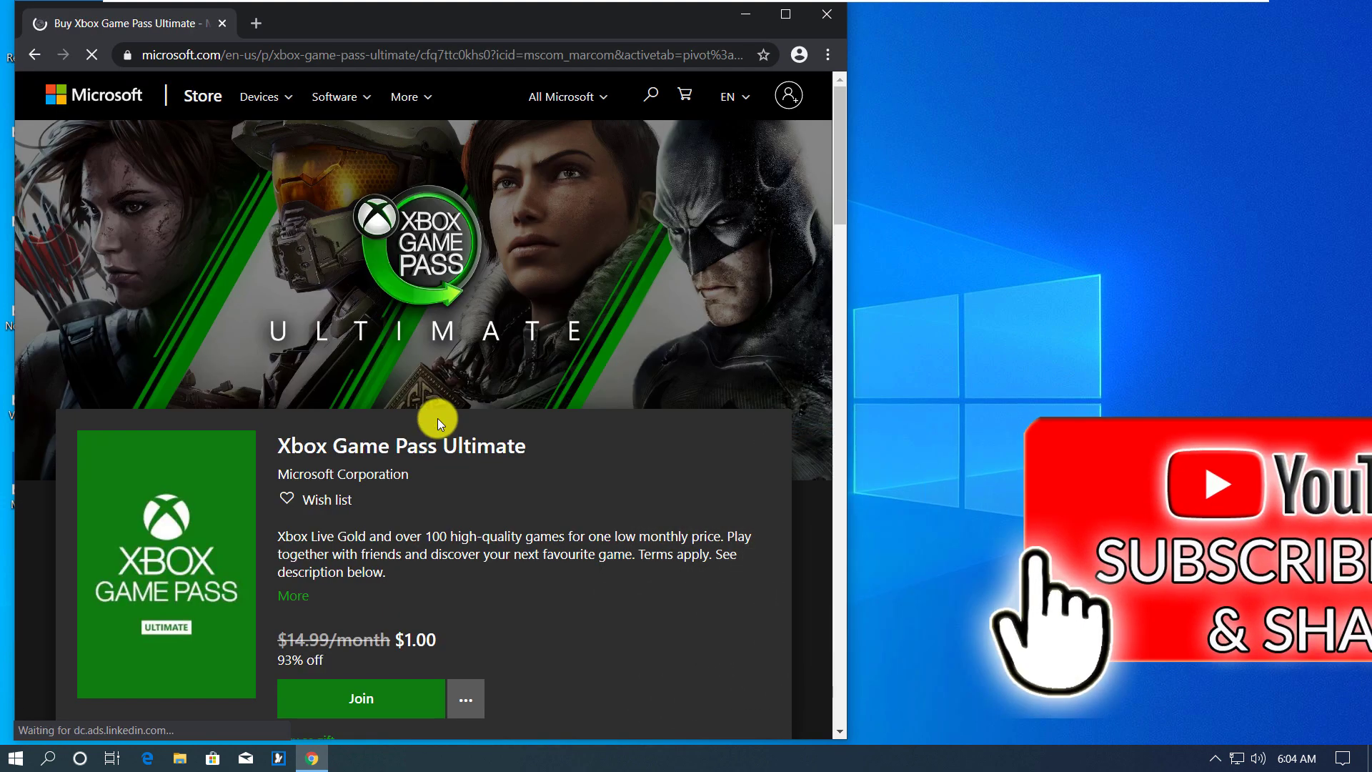
{"action": "key", "text": "super+shift+s"}
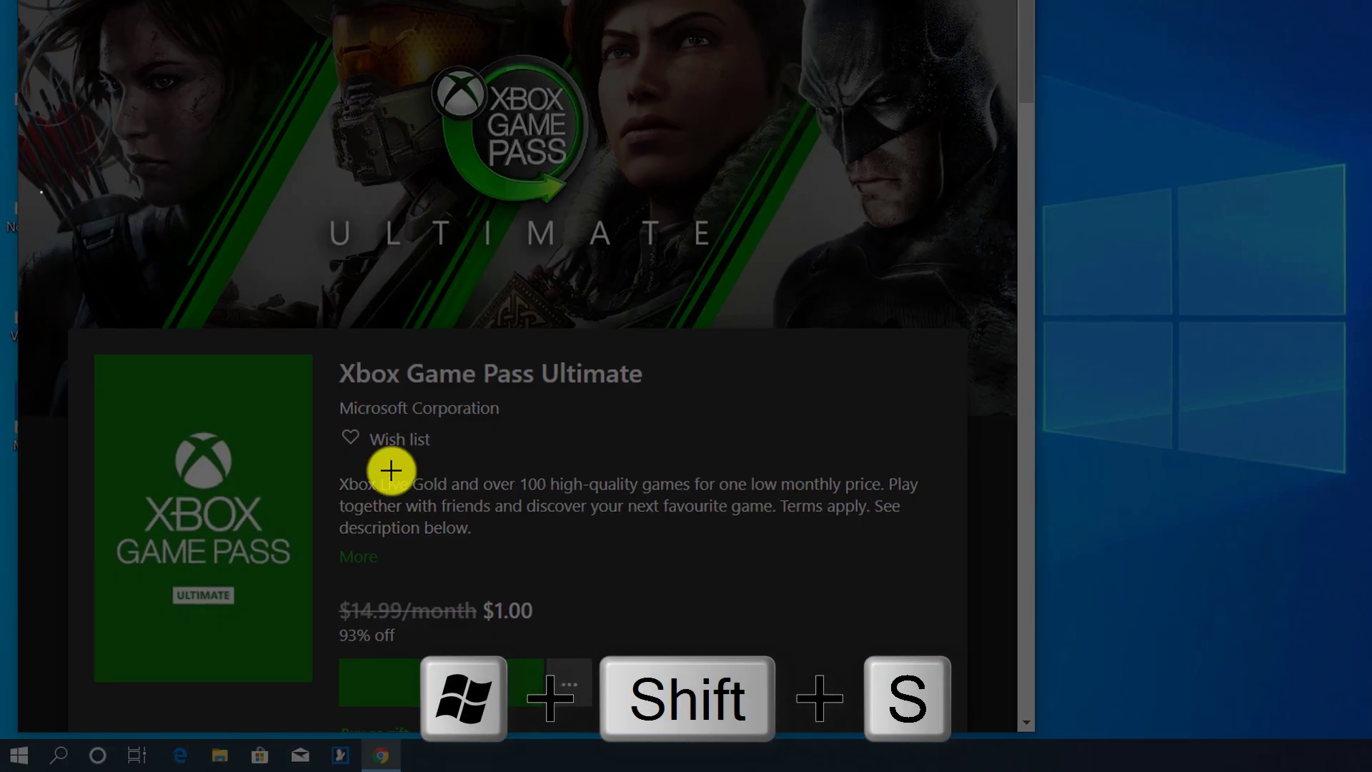
{"action": "left_click_drag", "start_coordinate": [39, 190], "coordinate": [922, 723]}
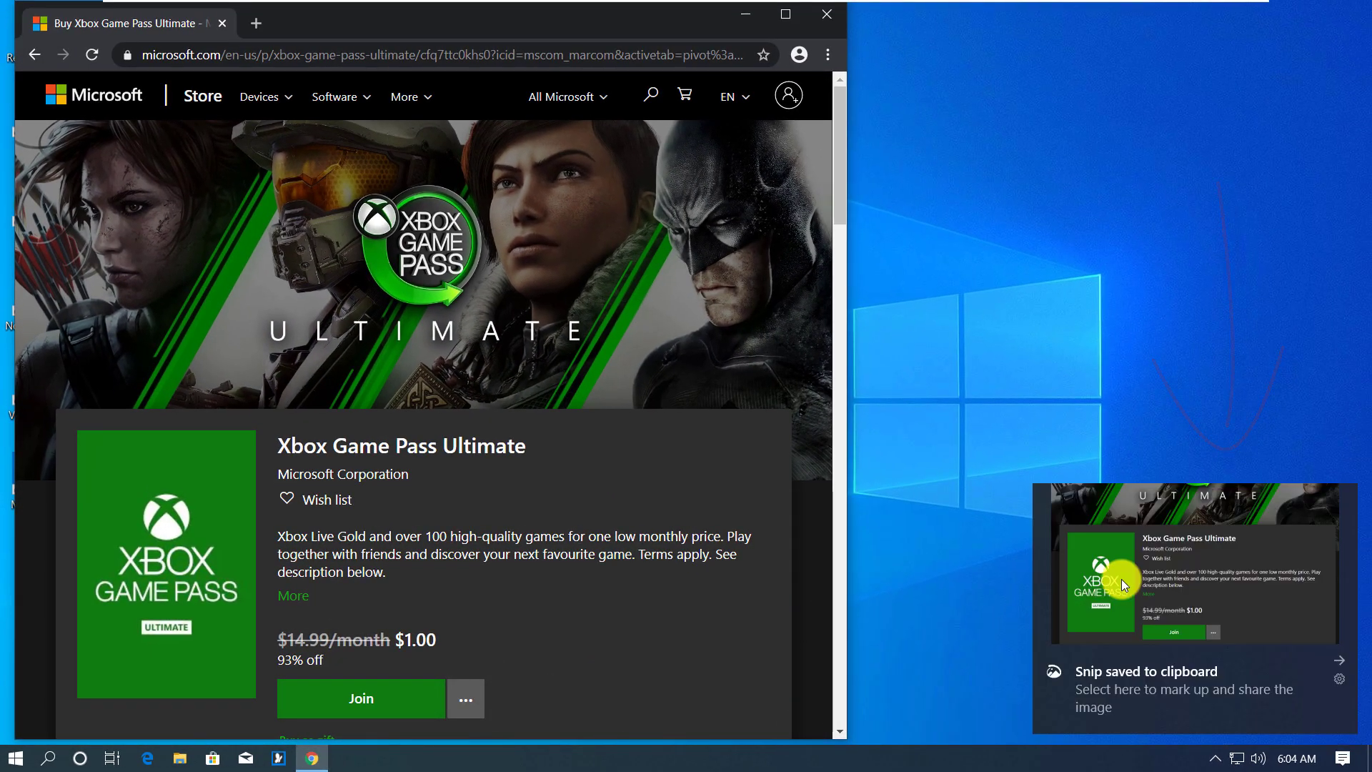
{"action": "key", "text": "super+v"}
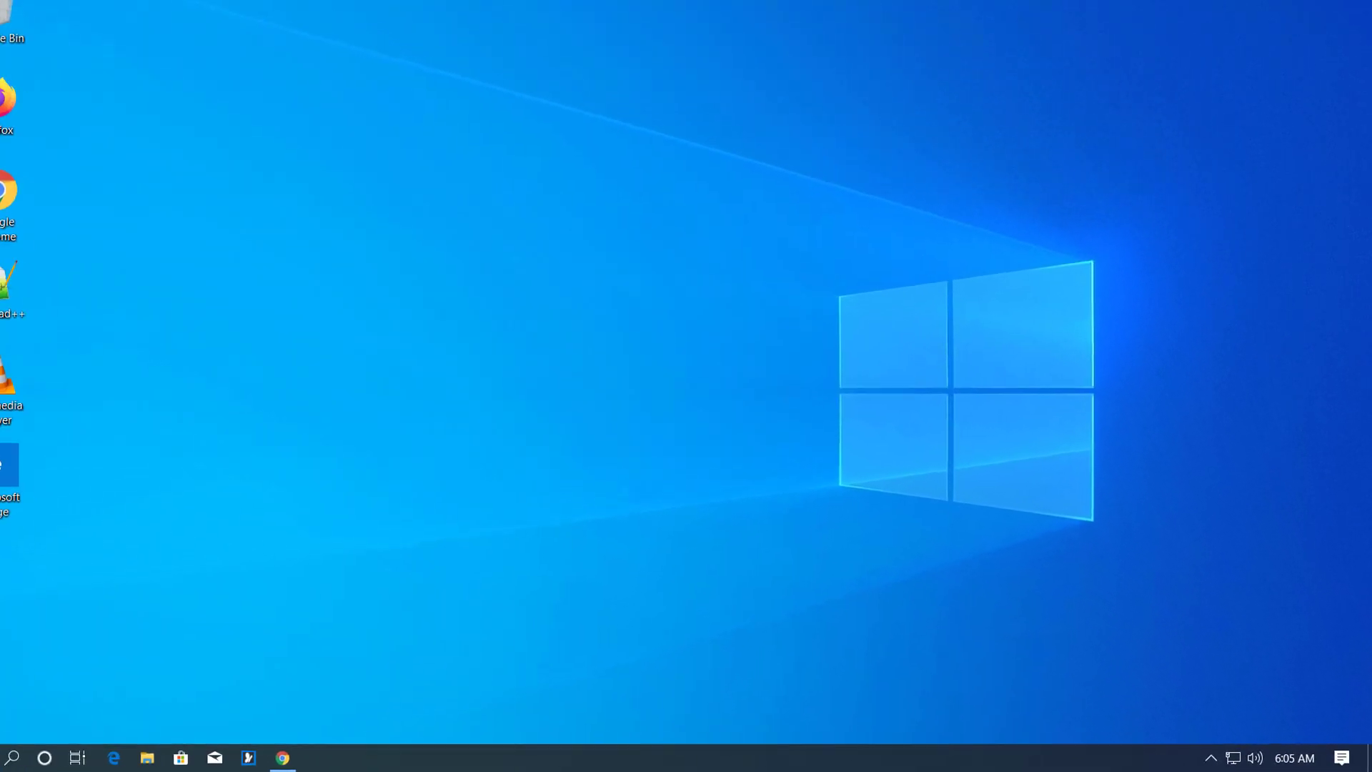
- Launch WordPad from a Start menu search to get a blank document
{"action": "left_click", "coordinate": [15, 759]}
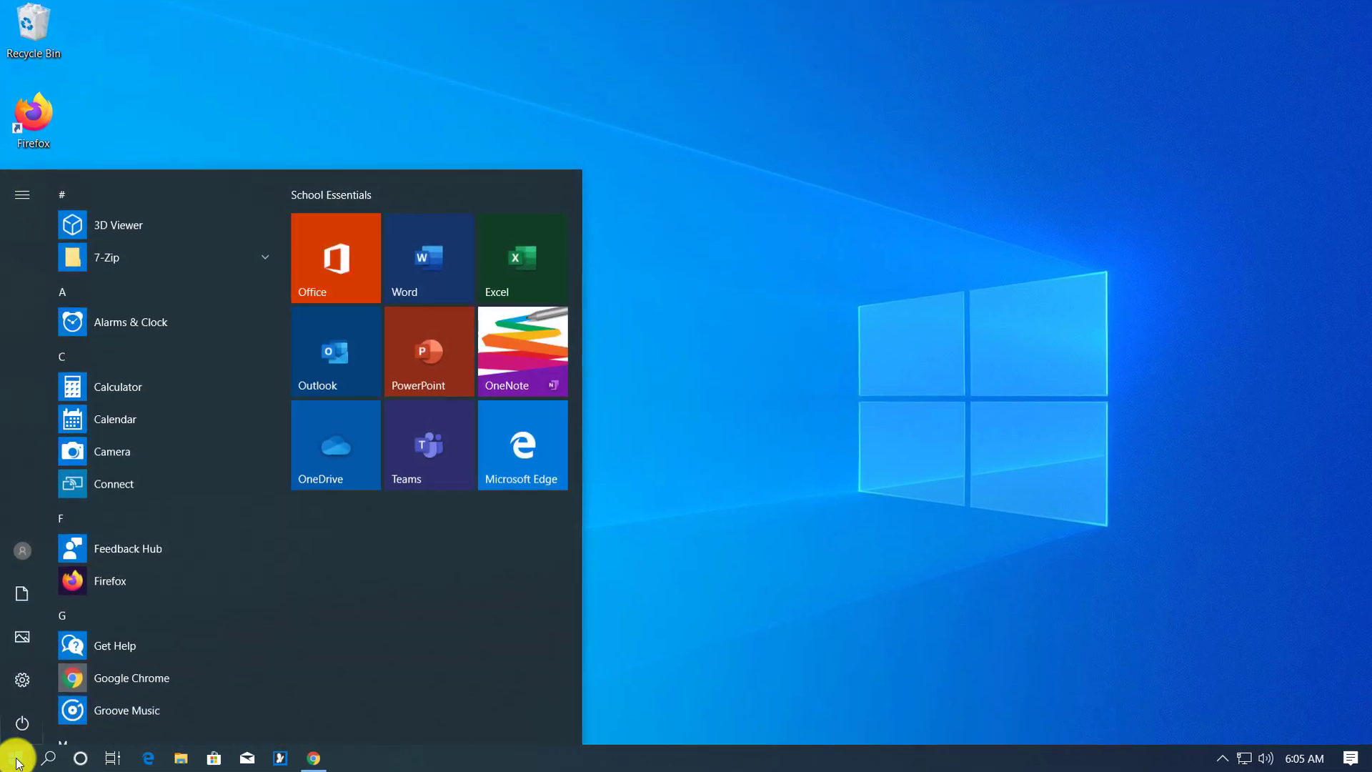
{"action": "type", "text": "wordpad"}
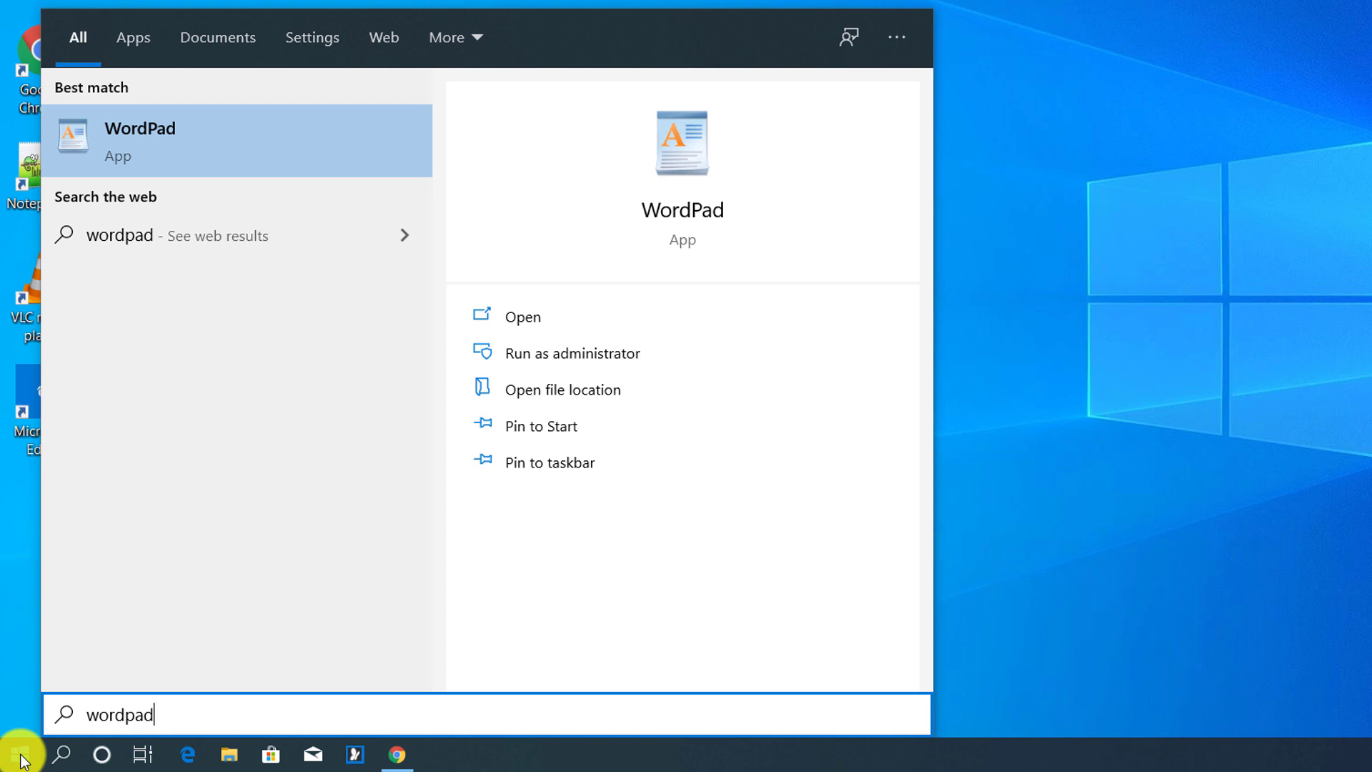
{"action": "key", "text": "Return"}
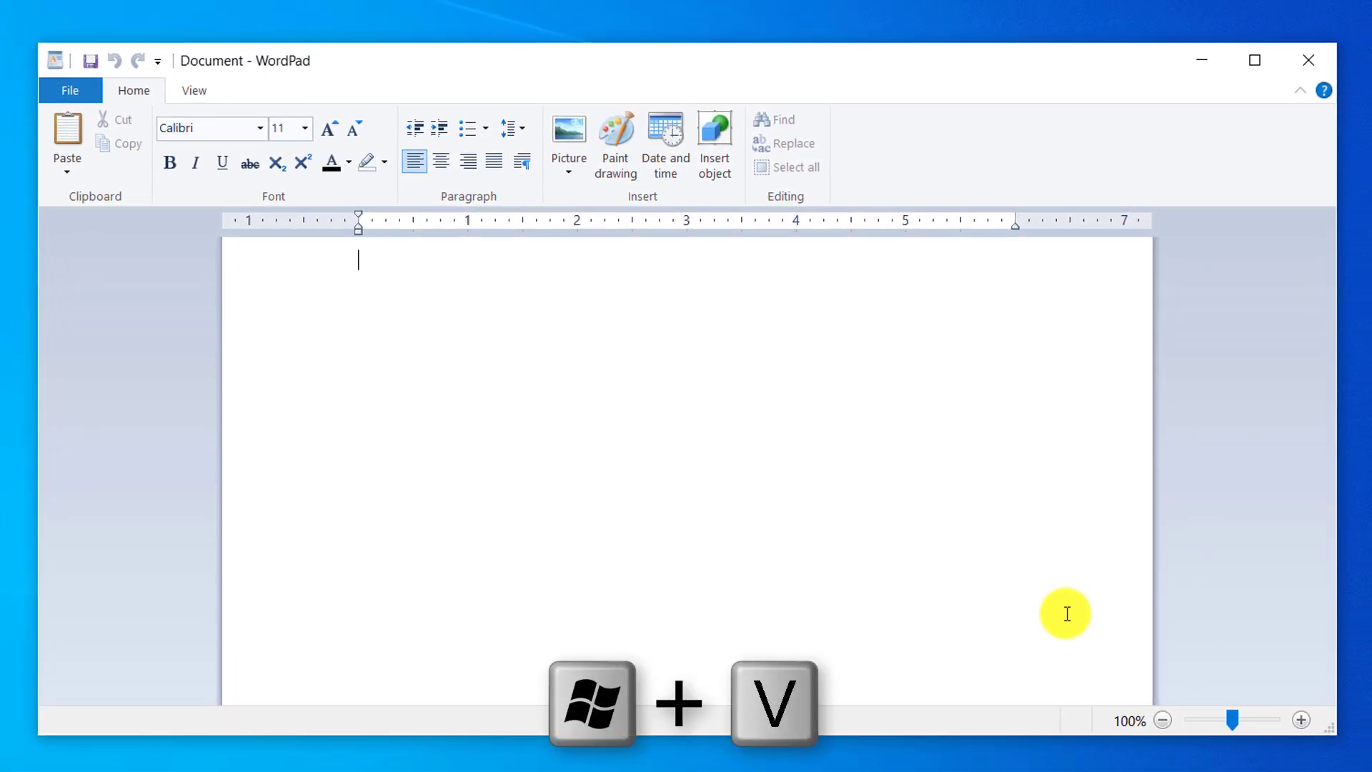
- Paste the Office 365 image, then the saved sign-up text below it, from clipboard history
{"action": "key", "text": "super+v"}
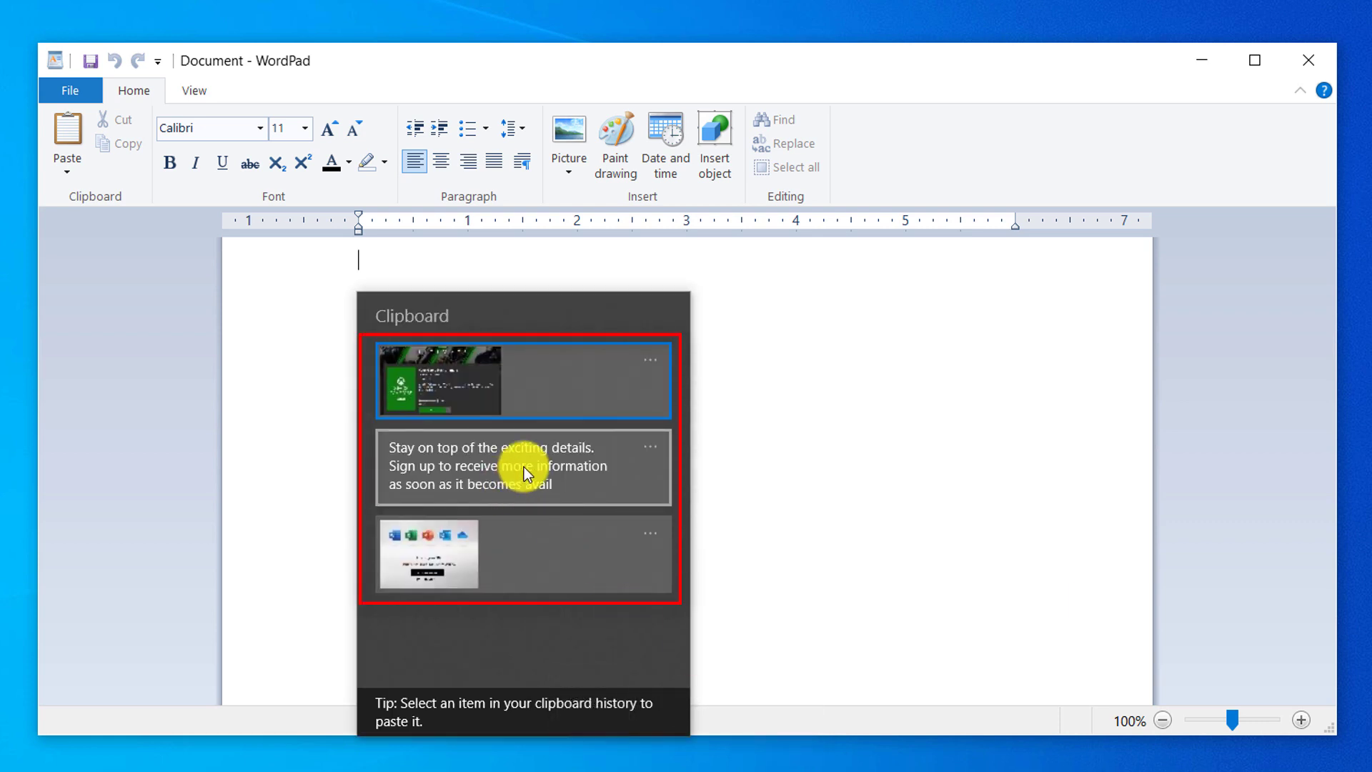
{"action": "left_click", "coordinate": [456, 551]}
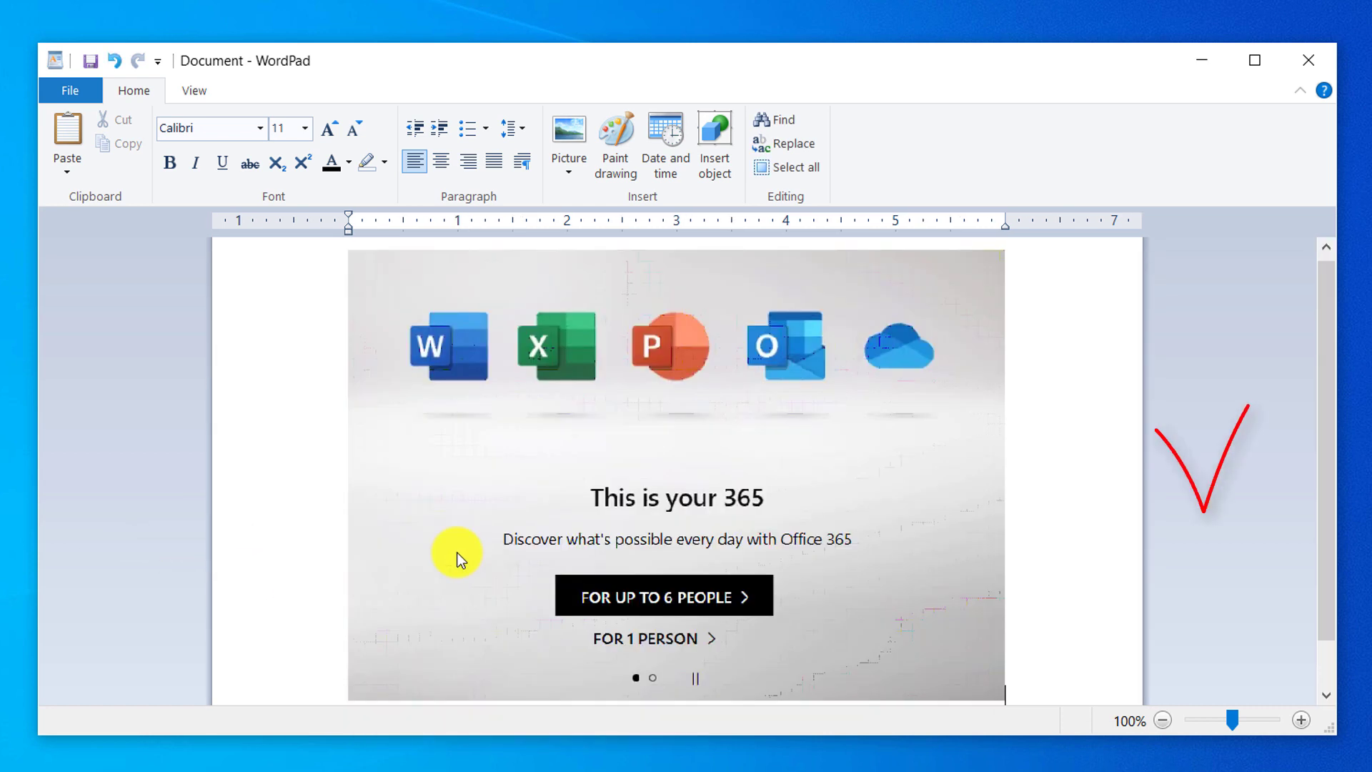
{"action": "scroll", "coordinate": [1142, 620], "scroll_direction": "down", "scroll_amount": 1}
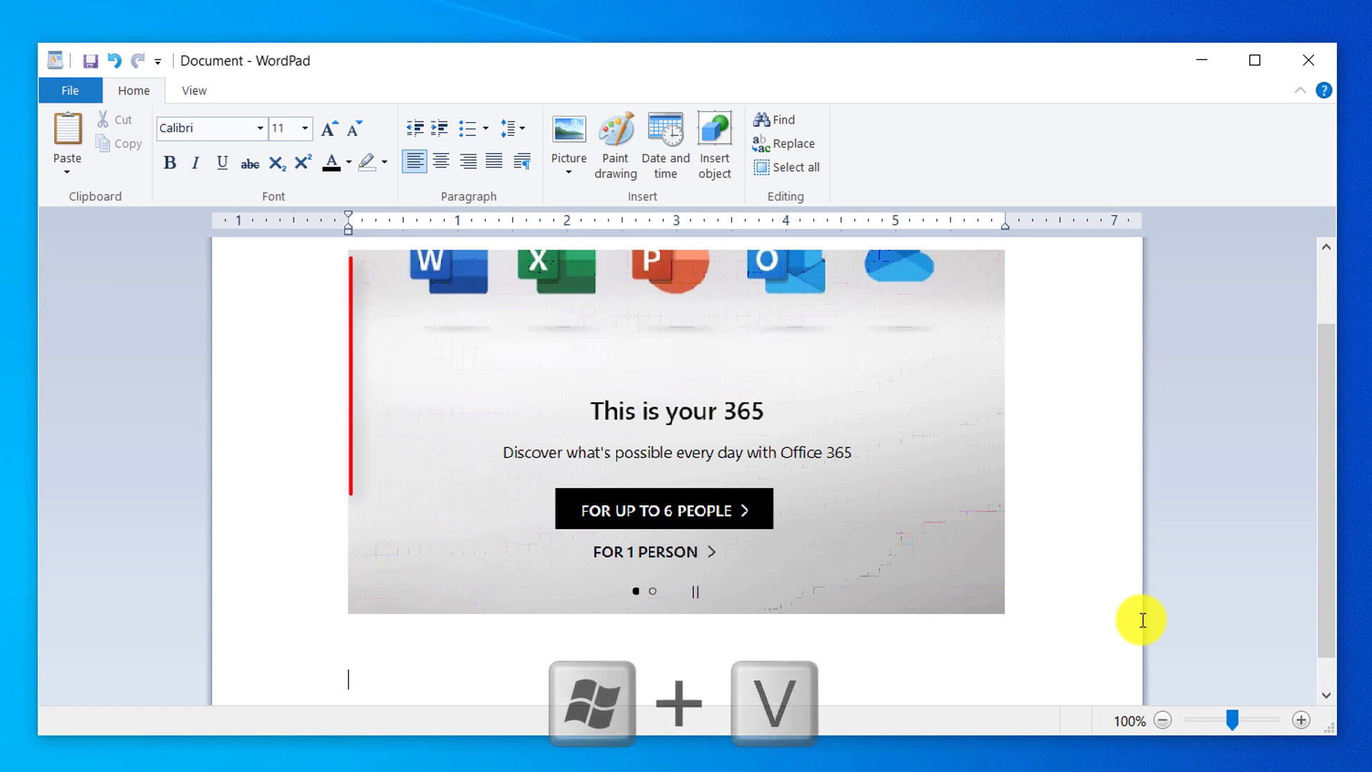
{"action": "key", "text": "super+v"}
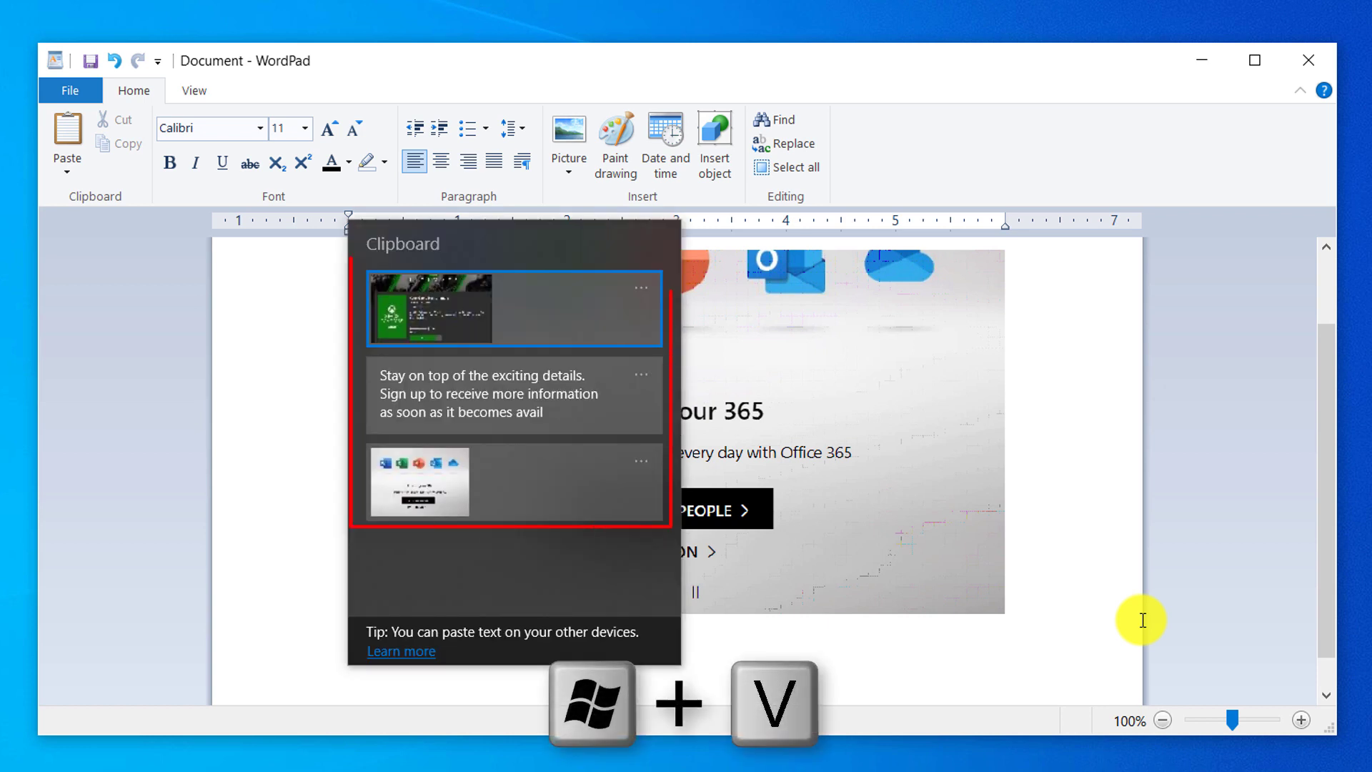
{"action": "left_click", "coordinate": [530, 404]}
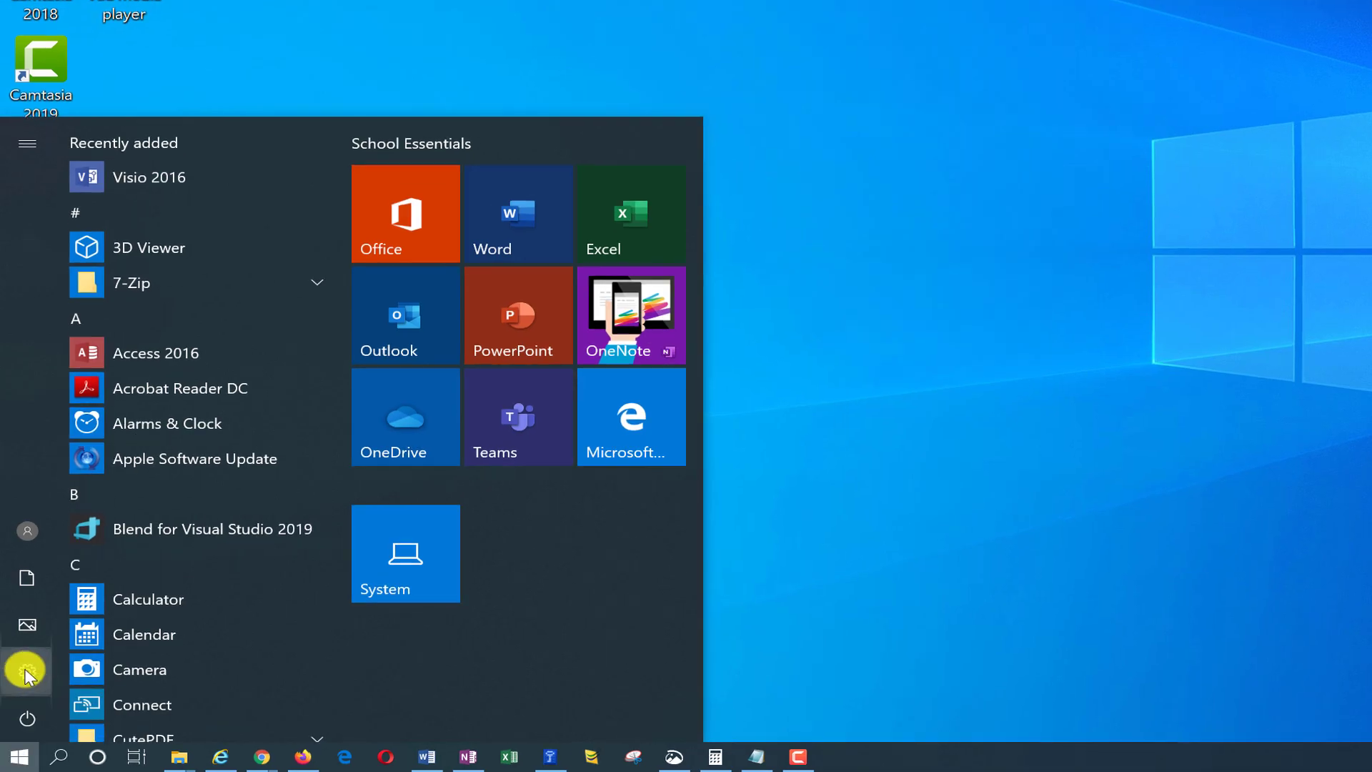
- Find 'Change brightness level' via a Settings search for 'change', then set brightness to 44 in Action Center
{"action": "left_click", "coordinate": [26, 675]}
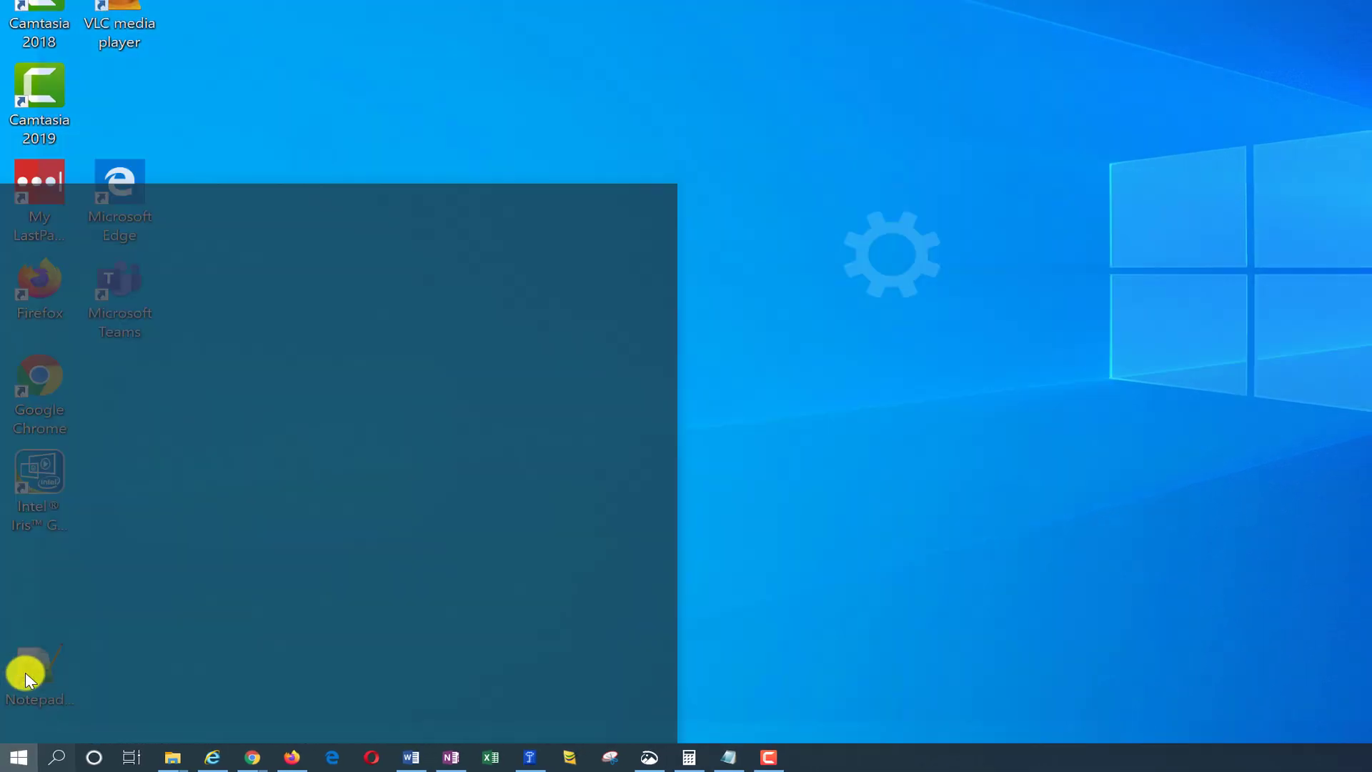
{"action": "type", "text": "cha"}
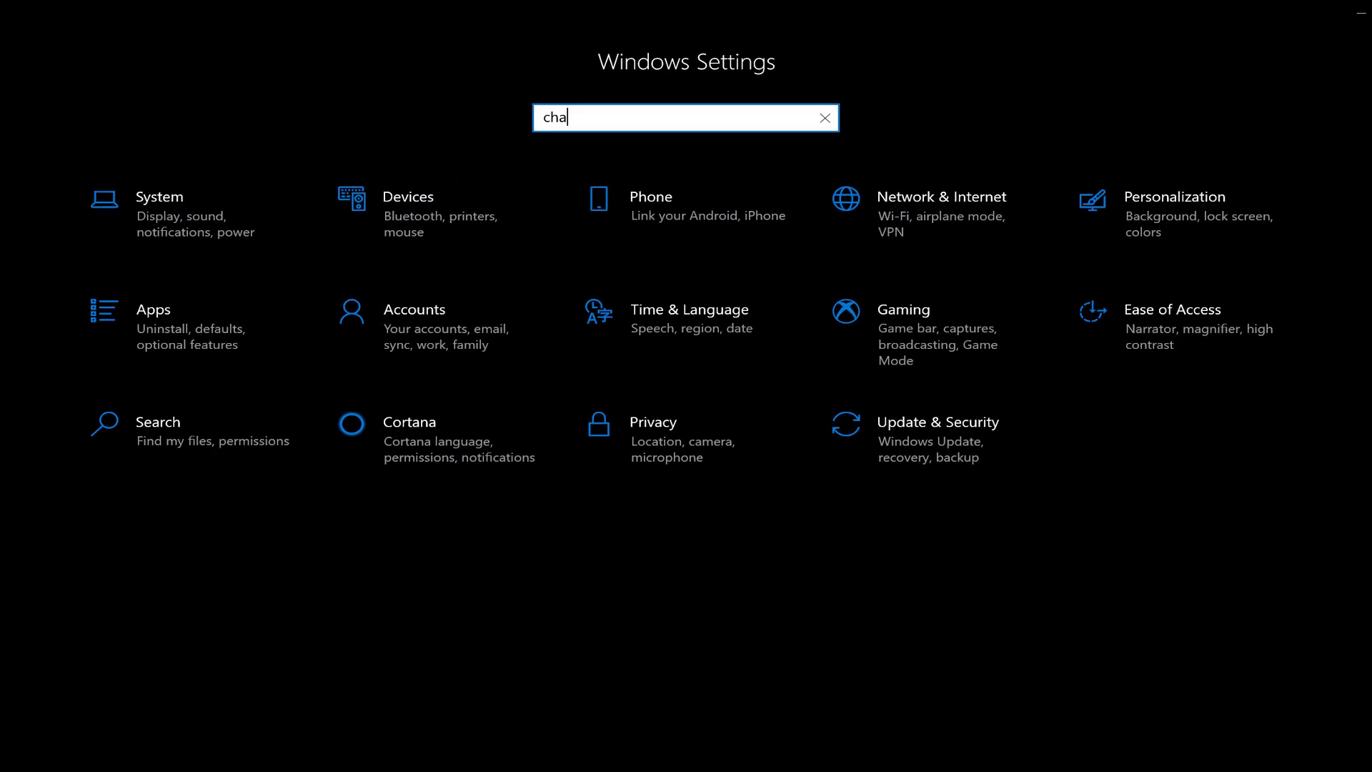
{"action": "type", "text": "nge"}
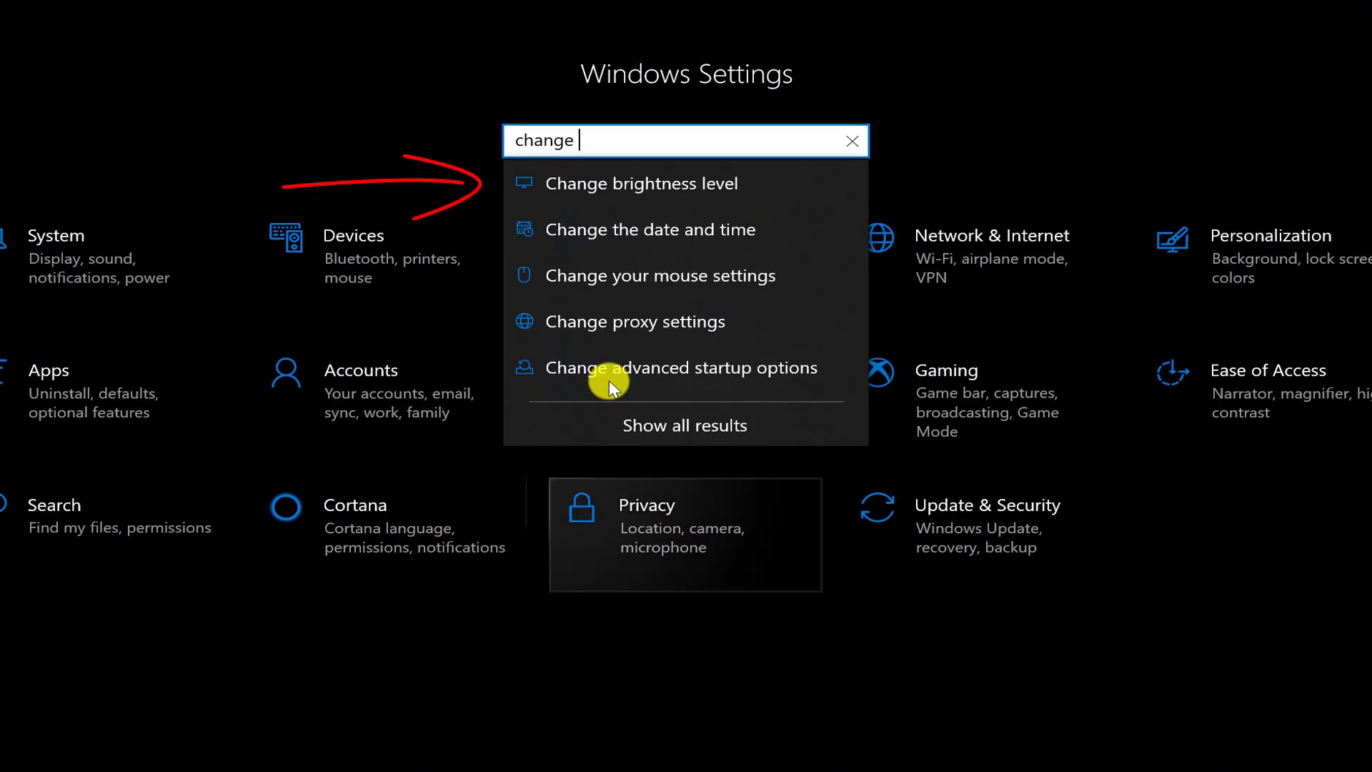
{"action": "left_click", "coordinate": [662, 188]}
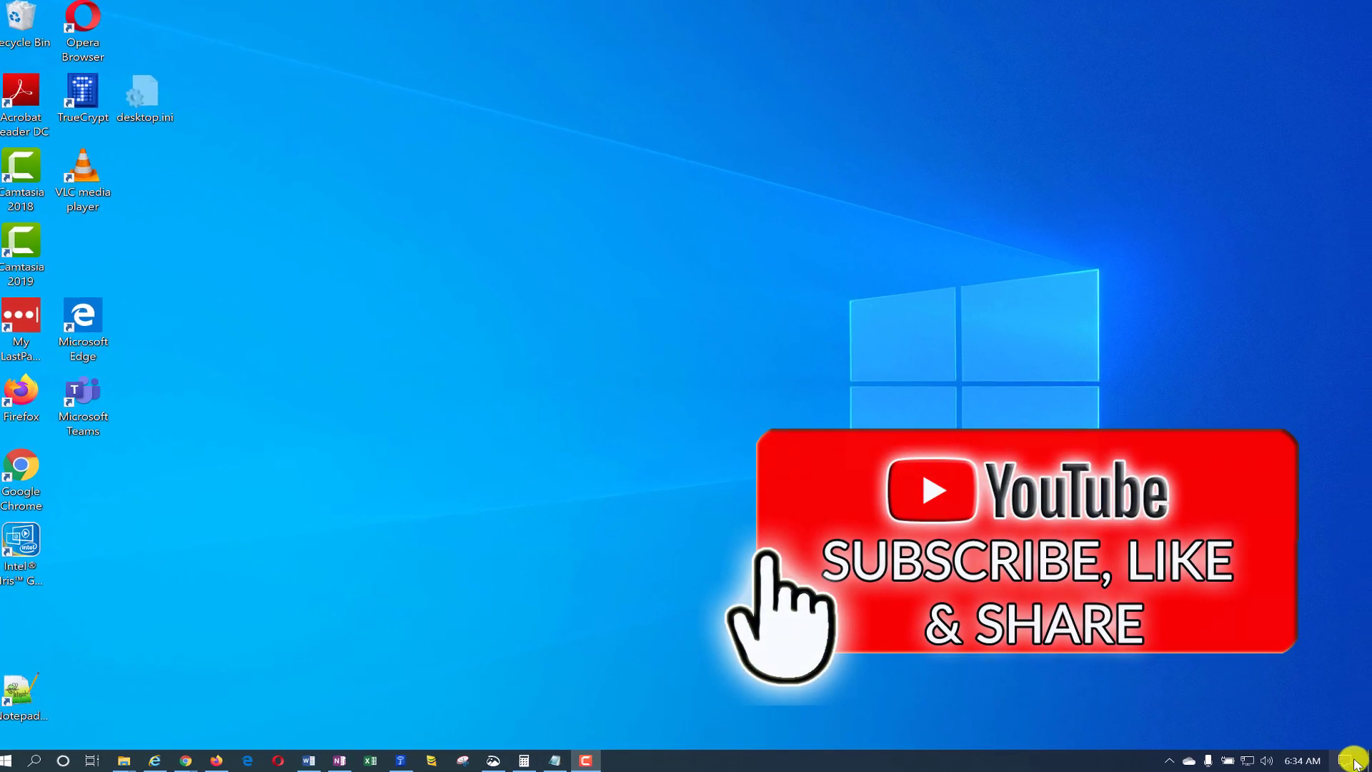
{"action": "left_click", "coordinate": [1365, 760]}
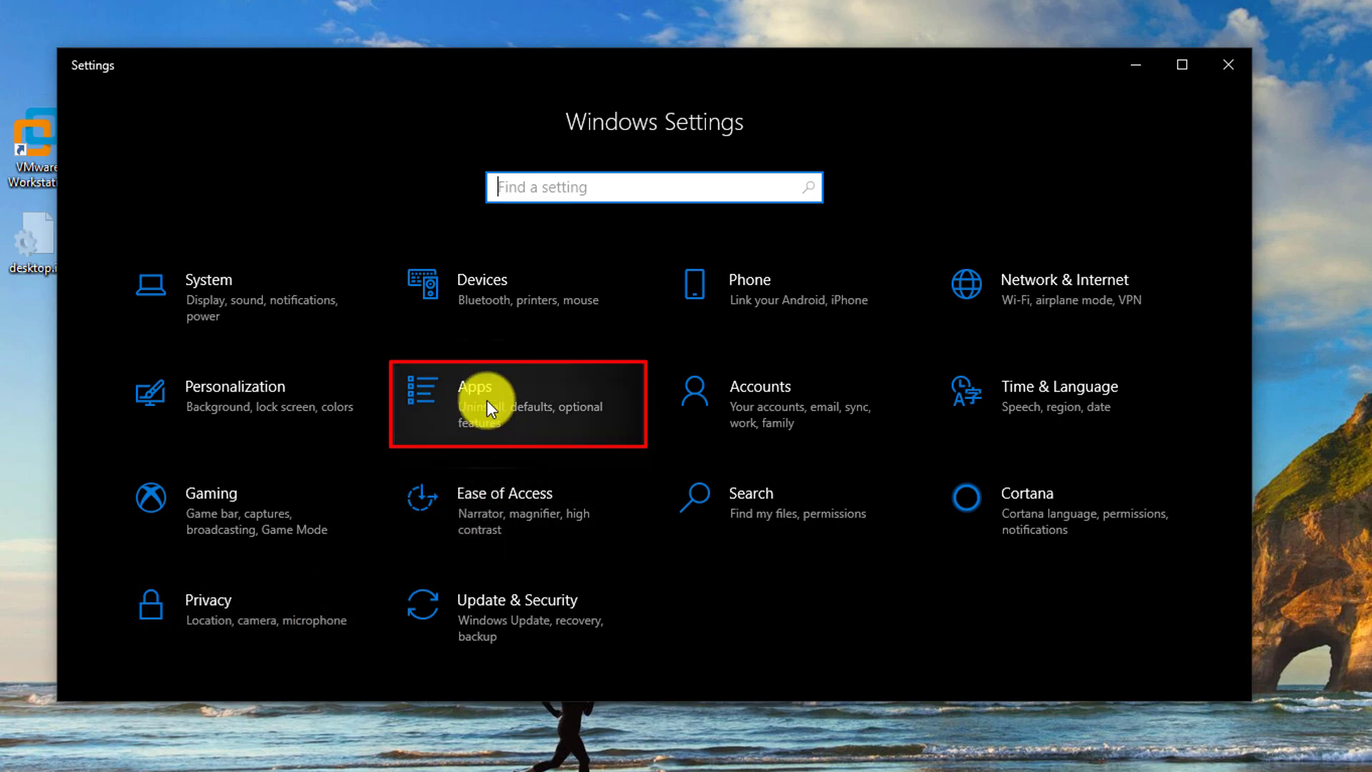
- Tick Windows Sandbox under Turn Windows features on or off in Programs and Features, and confirm
{"action": "left_click", "coordinate": [487, 400]}
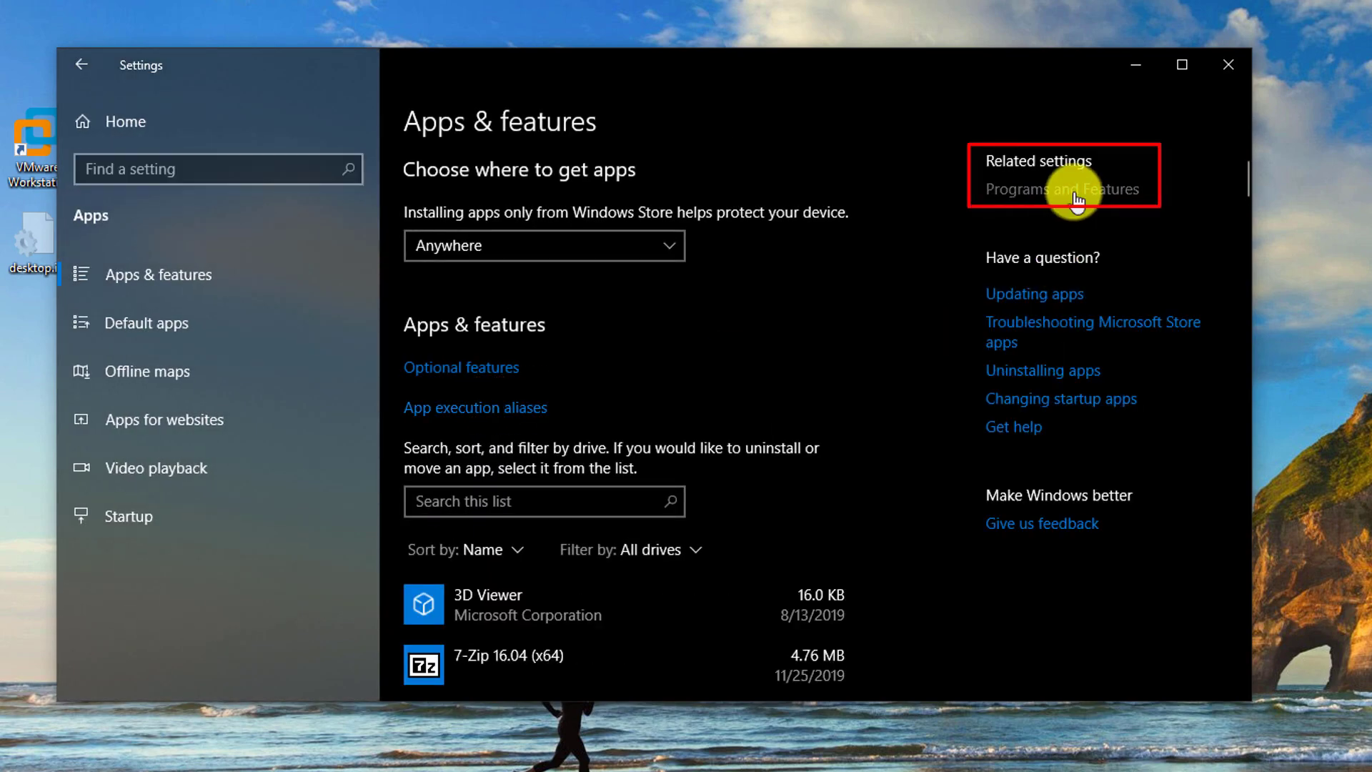
{"action": "left_click", "coordinate": [1075, 192]}
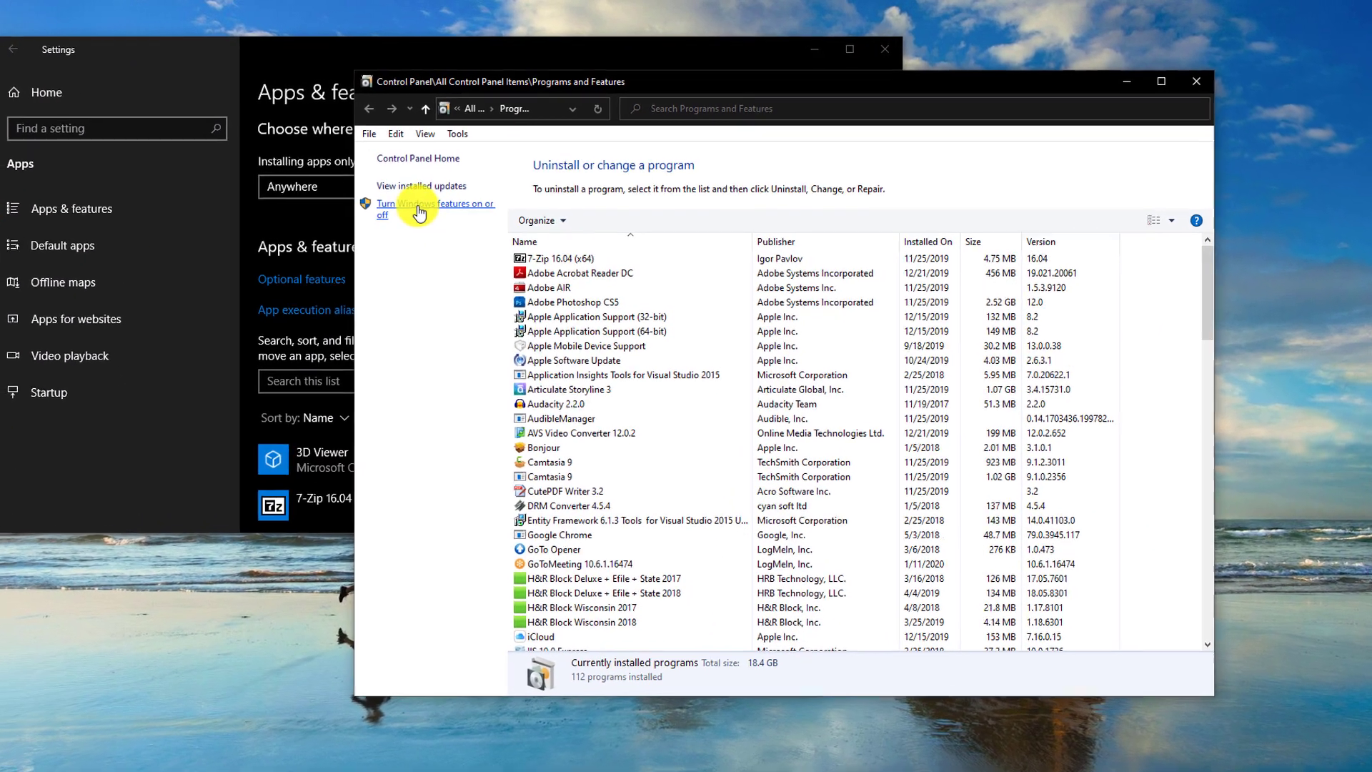
{"action": "left_click", "coordinate": [419, 213]}
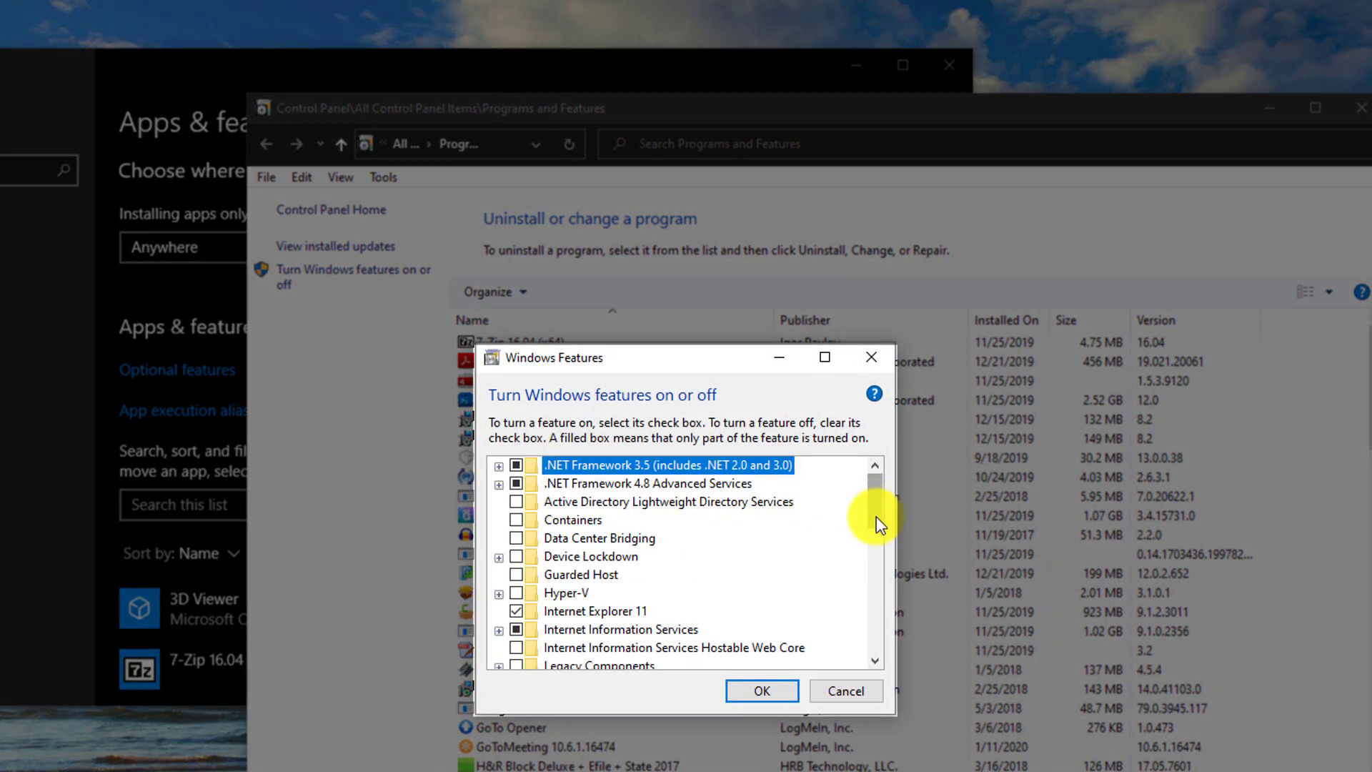
{"action": "left_click_drag", "start_coordinate": [875, 516], "coordinate": [876, 648]}
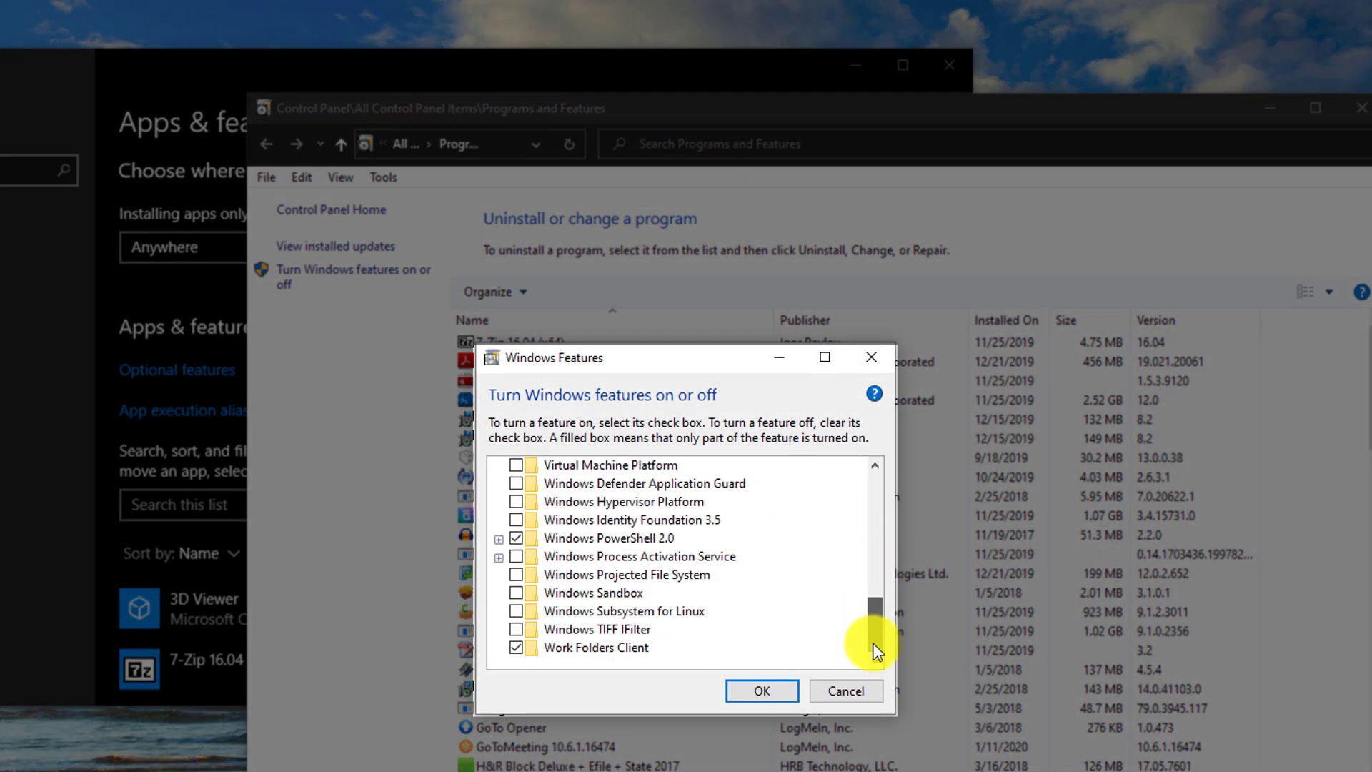
{"action": "left_click", "coordinate": [774, 690]}
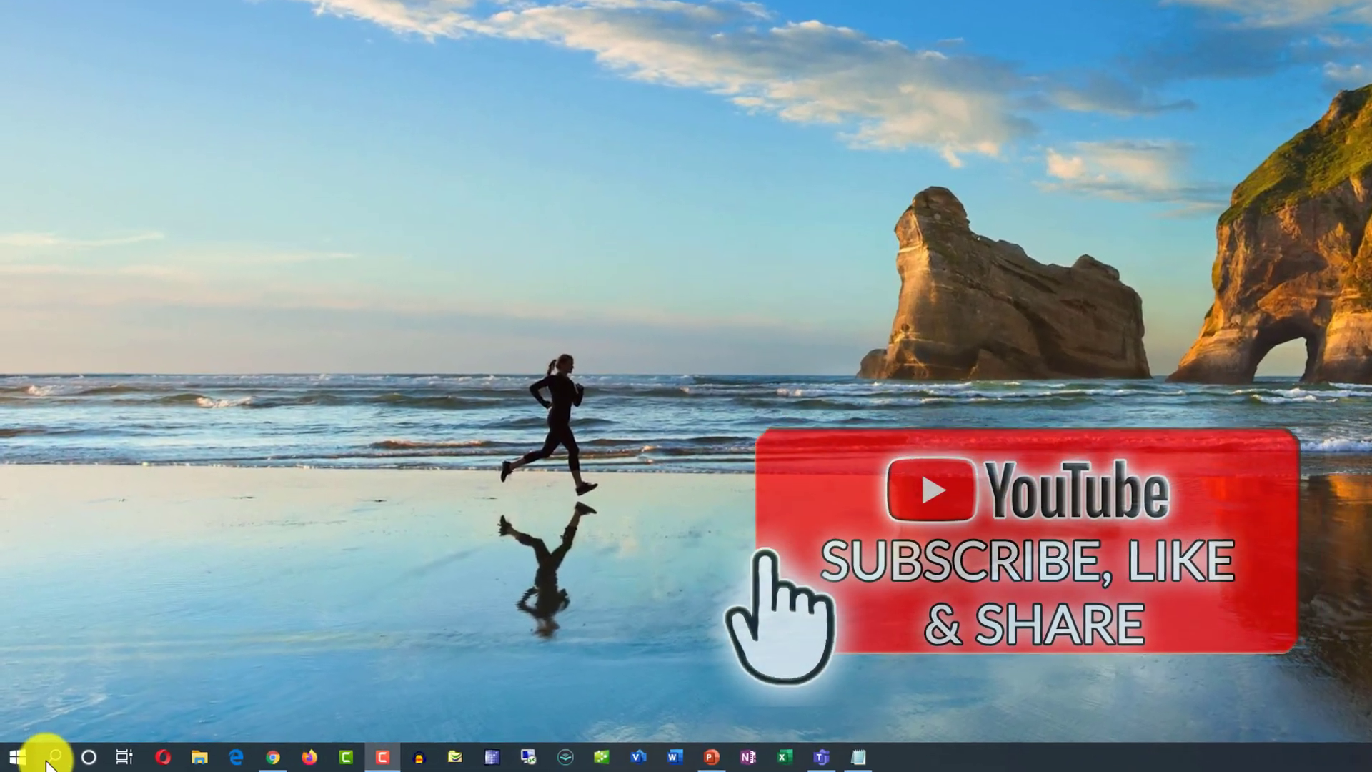
- Search 'sandbo' and launch Windows Sandbox
{"action": "left_click", "coordinate": [52, 757]}
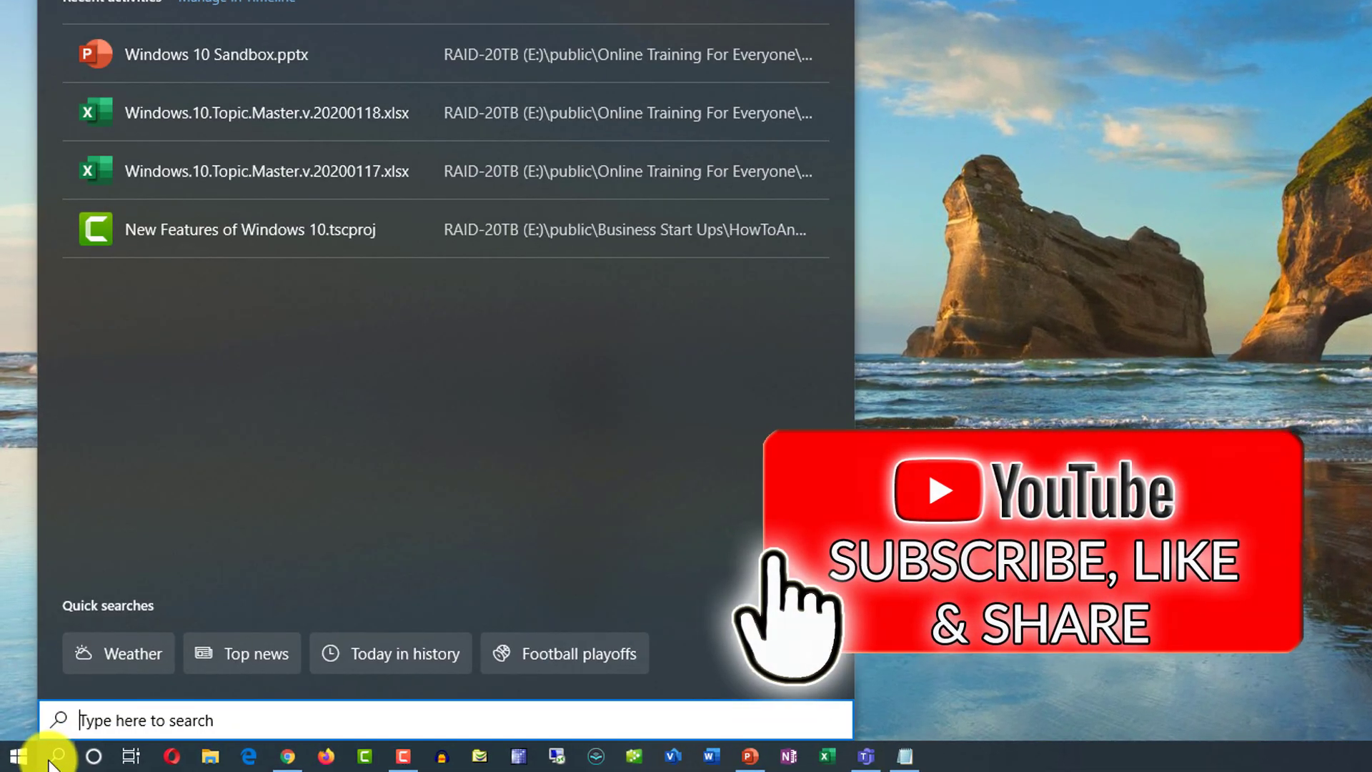
{"action": "type", "text": "sandbo"}
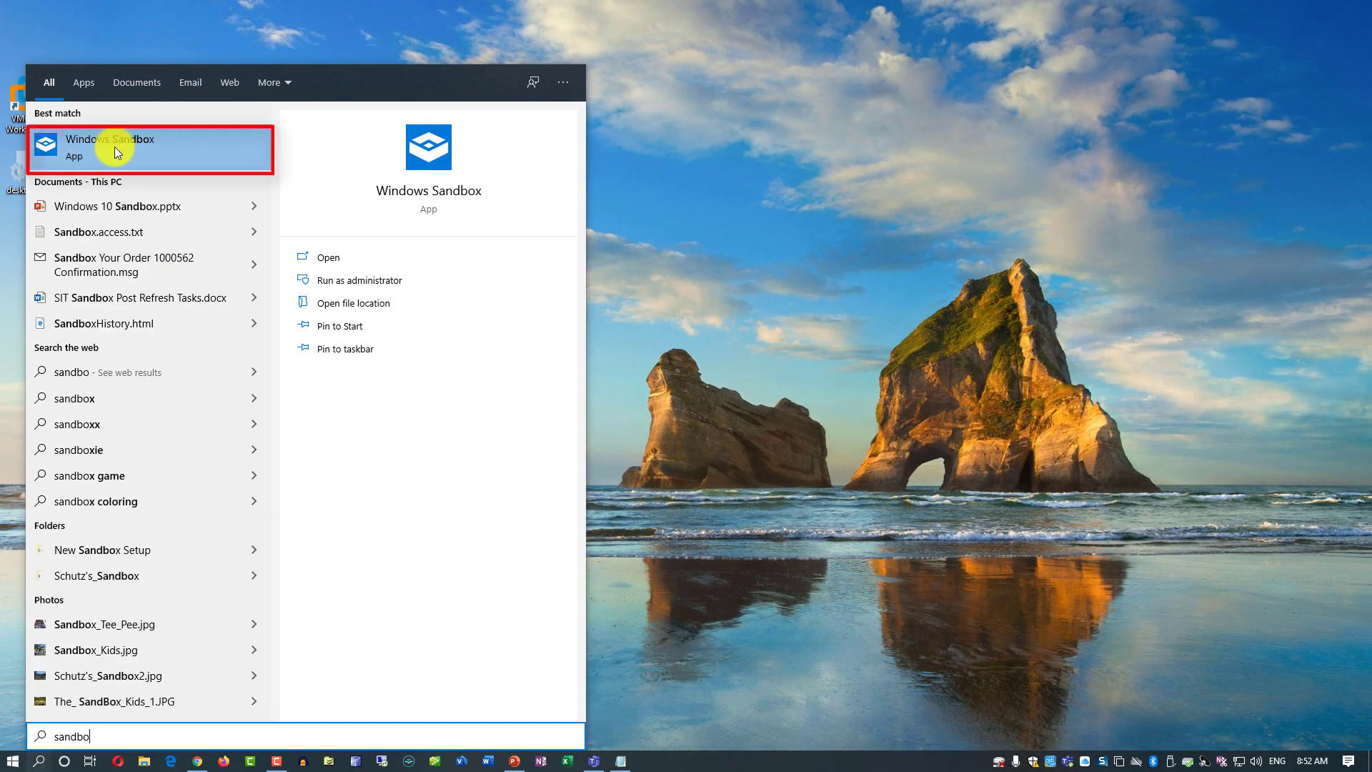
{"action": "left_click", "coordinate": [114, 147]}
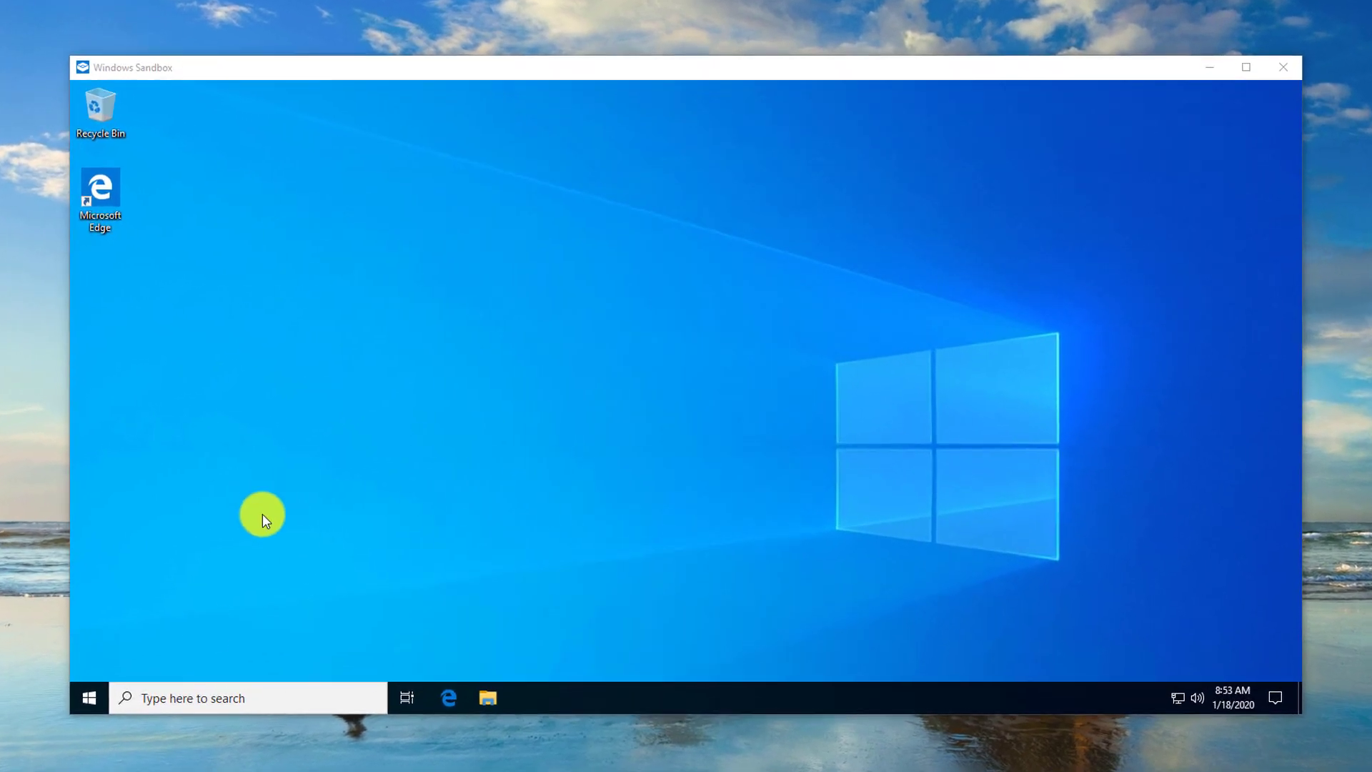
- Browse the sandbox's Start menu, then close Windows Sandbox and discard its contents
{"action": "left_click", "coordinate": [55, 729]}
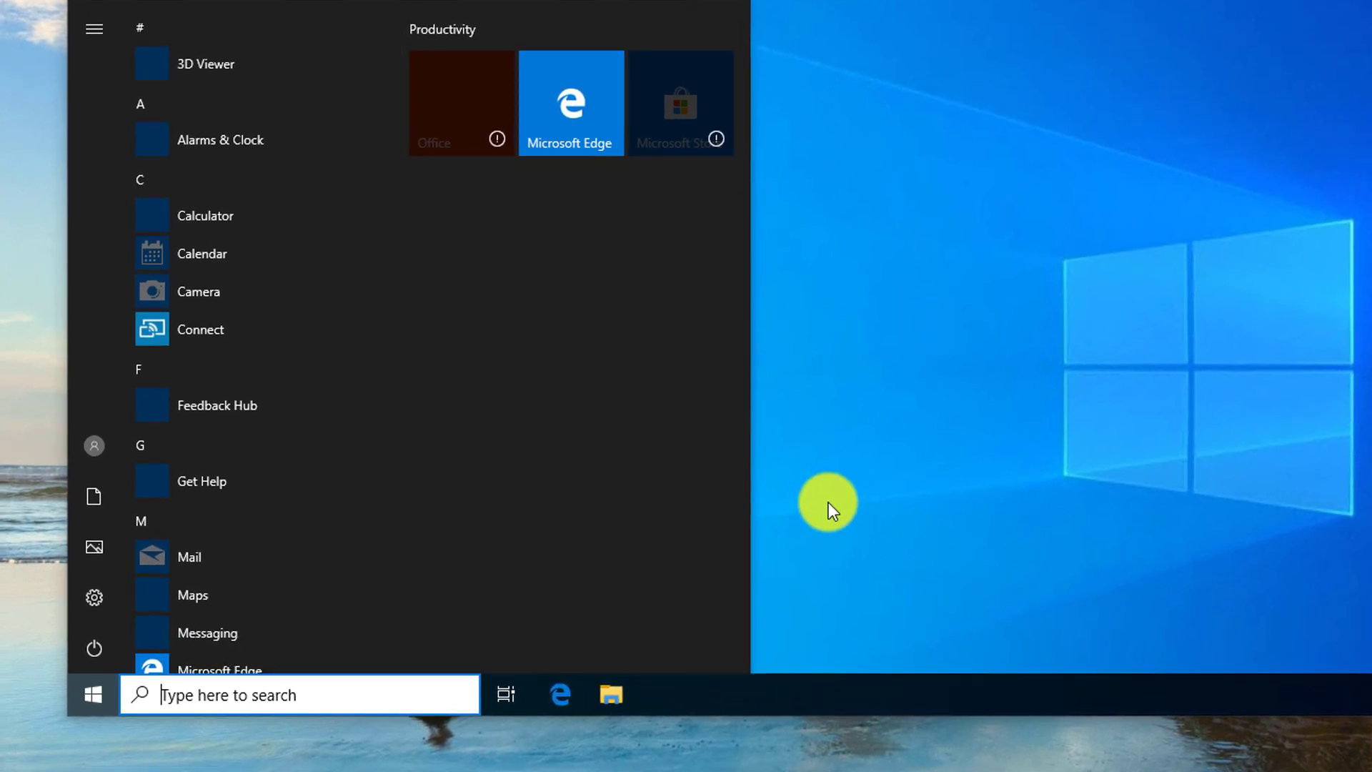
{"action": "left_click", "coordinate": [821, 493]}
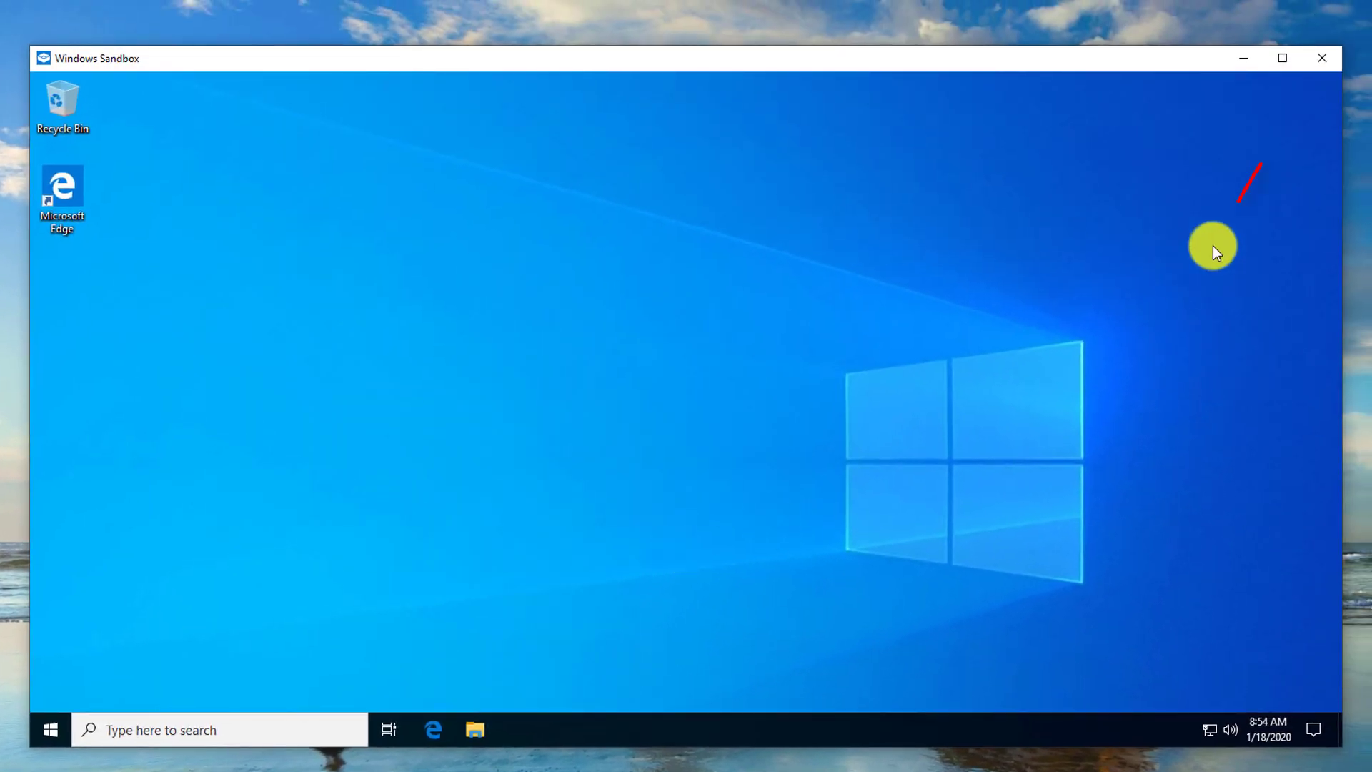
{"action": "left_click", "coordinate": [1322, 58]}
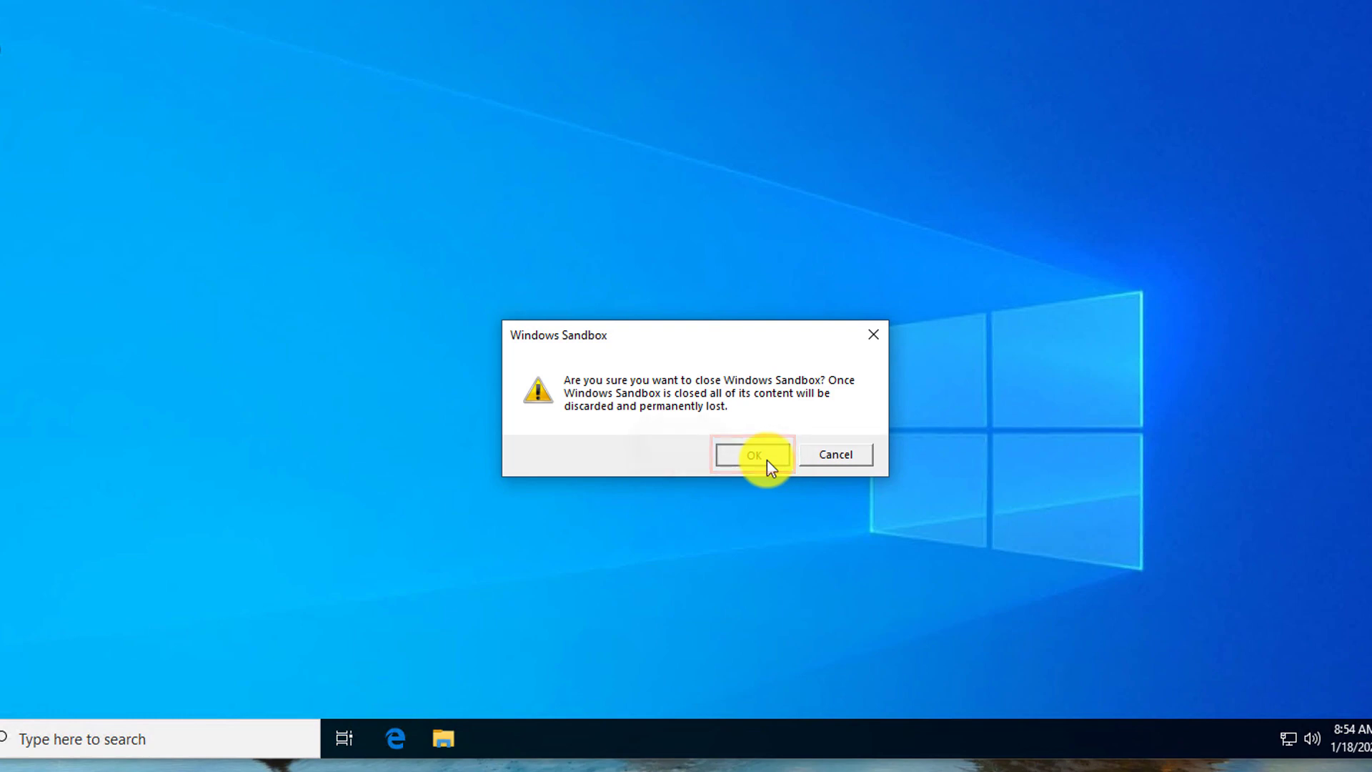
{"action": "left_click", "coordinate": [753, 455]}
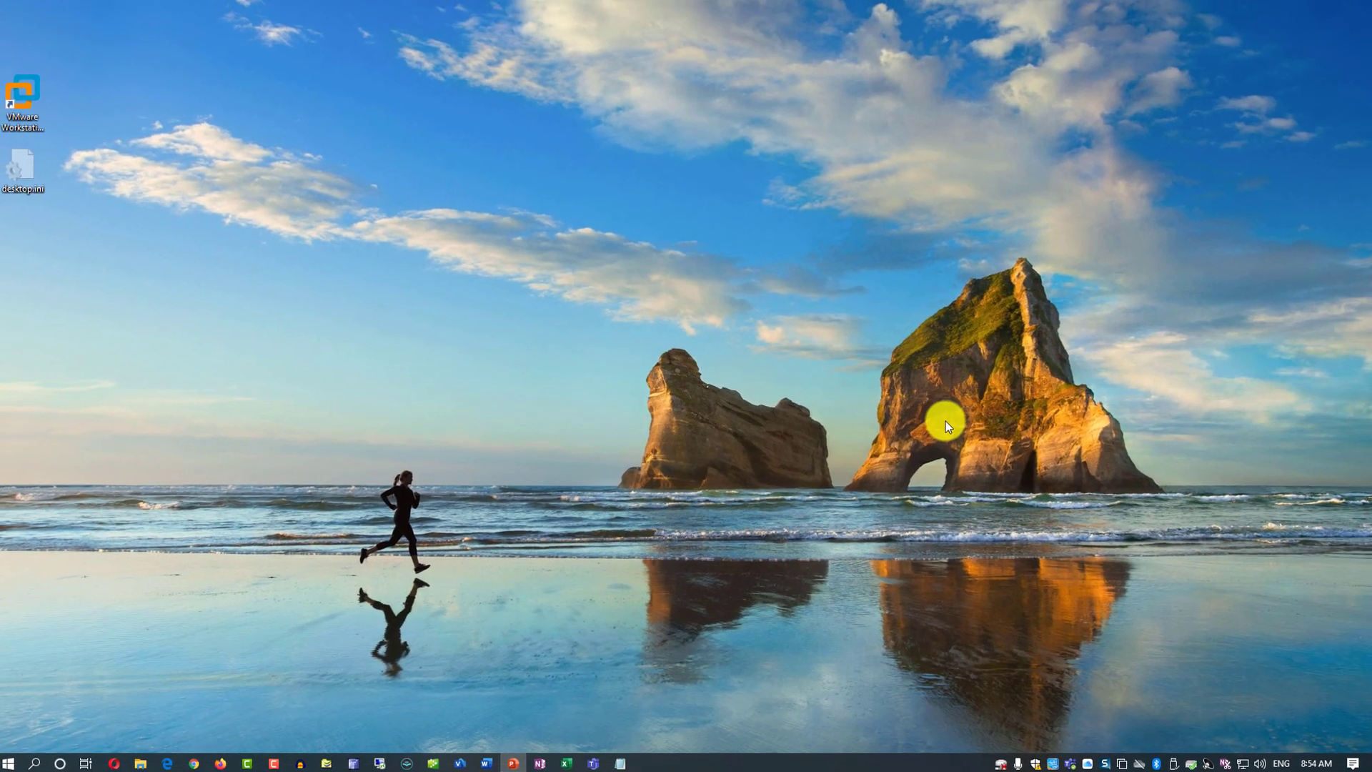